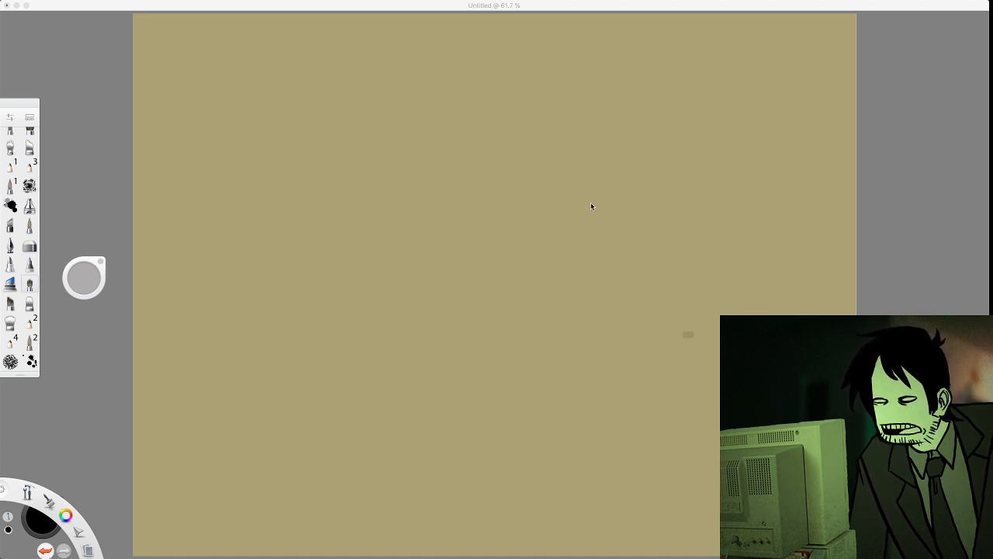
{"action": "left_click", "coordinate": [597, 255]}
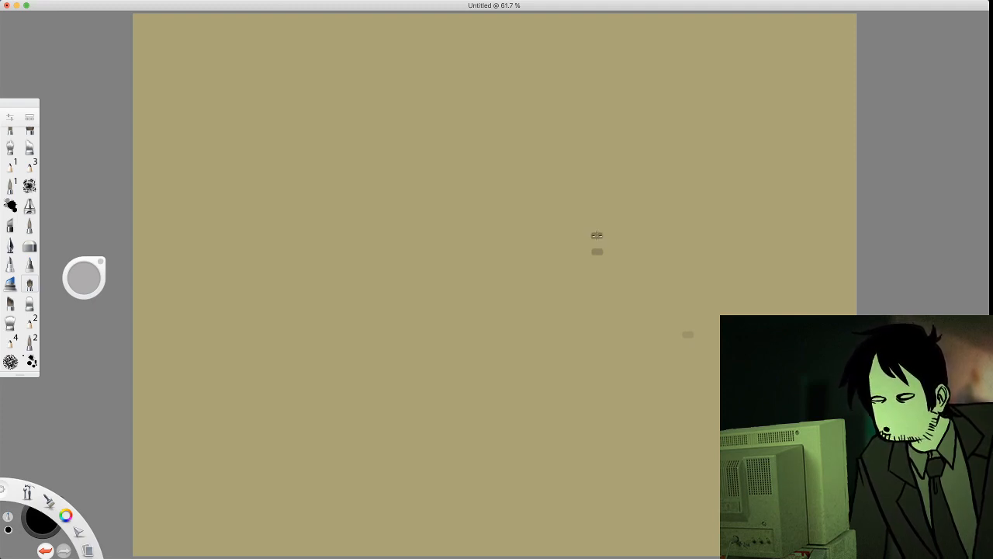
{"action": "left_click", "coordinate": [668, 199]}
{"action": "key", "text": "super+z"}
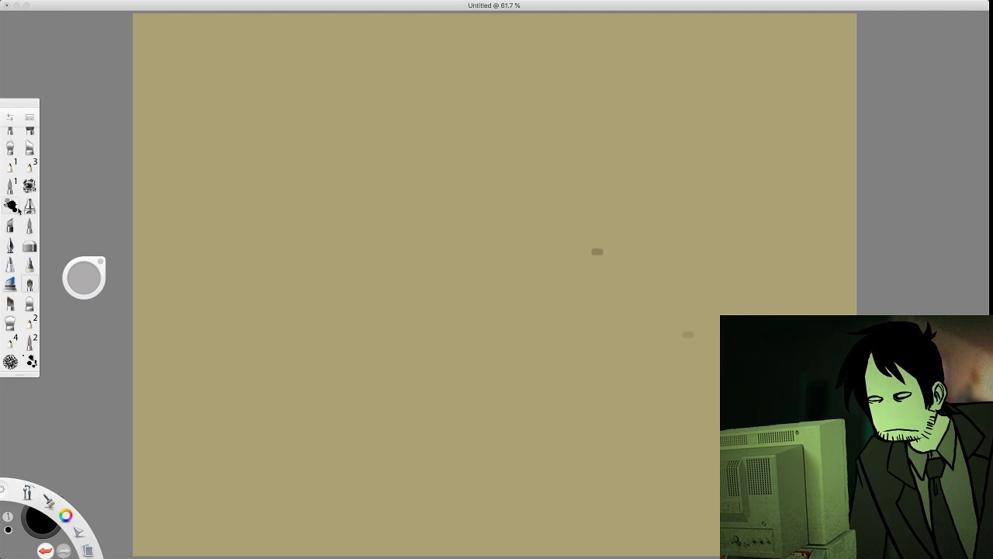
Sketch a blocky tilted head, a rounded torso leaning forward, and the first hip and thigh lines with a rough textured brush
{"action": "left_click", "coordinate": [11, 165]}
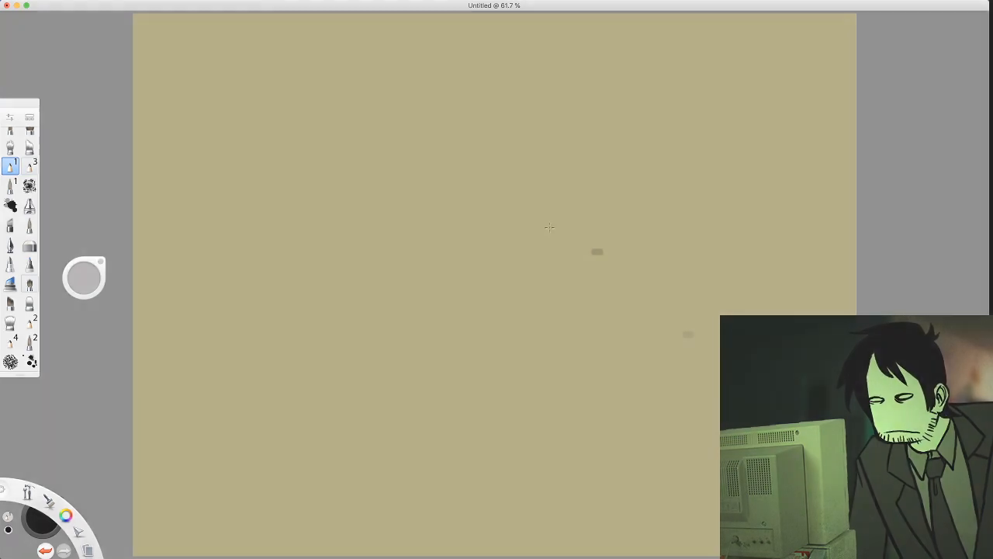
{"action": "mouse_move", "coordinate": [447, 200]}
{"action": "left_mouse_down"}
{"action": "mouse_move", "coordinate": [440, 242]}
{"action": "mouse_move", "coordinate": [486, 227]}
{"action": "mouse_move", "coordinate": [444, 256]}
{"action": "left_mouse_up"}
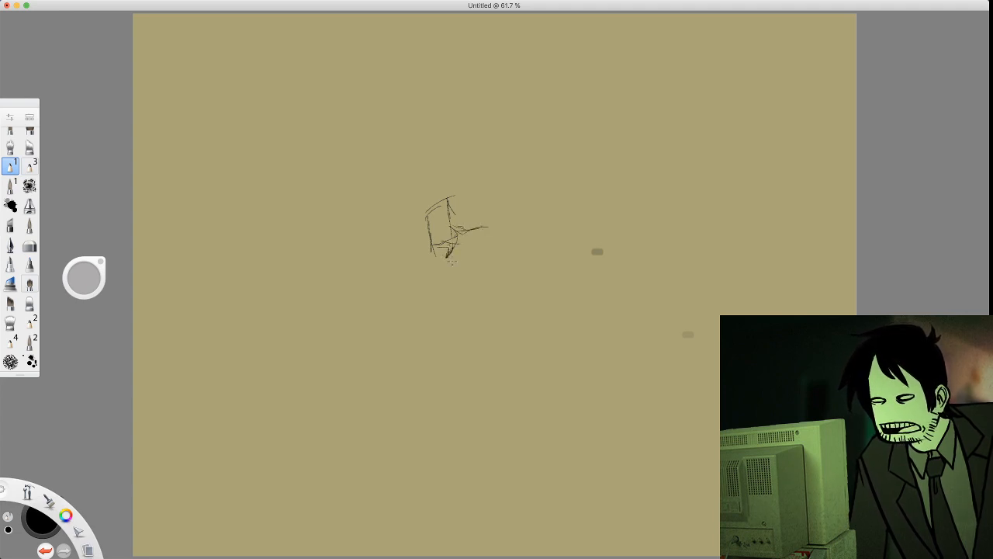
{"action": "left_click_drag", "start_coordinate": [486, 231], "coordinate": [490, 239]}
{"action": "mouse_move", "coordinate": [490, 226]}
{"action": "left_mouse_down"}
{"action": "mouse_move", "coordinate": [483, 253]}
{"action": "mouse_move", "coordinate": [452, 264]}
{"action": "mouse_move", "coordinate": [483, 286]}
{"action": "mouse_move", "coordinate": [493, 258]}
{"action": "mouse_move", "coordinate": [510, 262]}
{"action": "mouse_move", "coordinate": [501, 243]}
{"action": "mouse_move", "coordinate": [471, 274]}
{"action": "mouse_move", "coordinate": [486, 293]}
{"action": "left_mouse_up"}
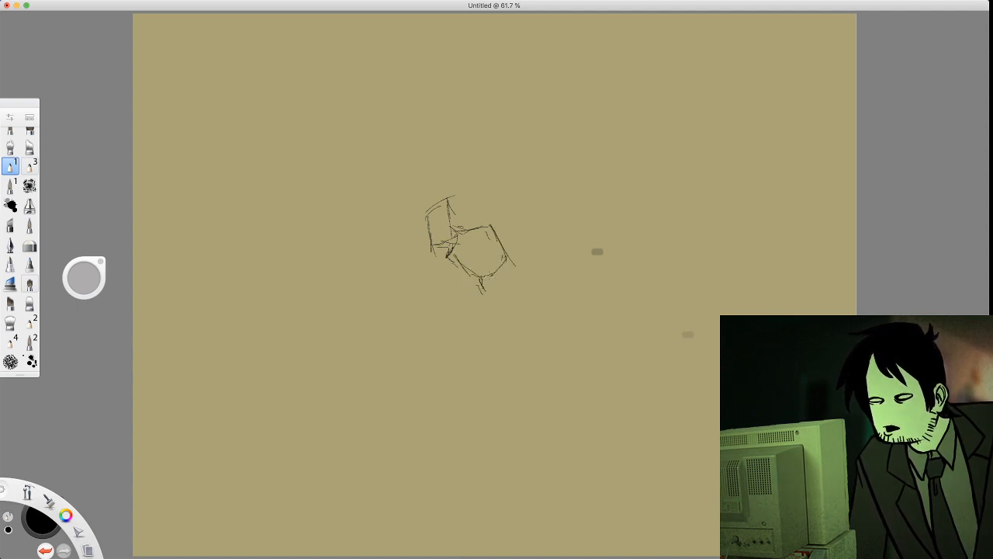
{"action": "mouse_move", "coordinate": [502, 256]}
{"action": "left_mouse_down"}
{"action": "mouse_move", "coordinate": [512, 279]}
{"action": "mouse_move", "coordinate": [463, 302]}
{"action": "mouse_move", "coordinate": [482, 282]}
{"action": "mouse_move", "coordinate": [515, 287]}
{"action": "left_mouse_up"}
{"action": "mouse_move", "coordinate": [509, 267]}
{"action": "left_mouse_down"}
{"action": "mouse_move", "coordinate": [471, 291]}
{"action": "mouse_move", "coordinate": [418, 326]}
{"action": "left_mouse_up"}
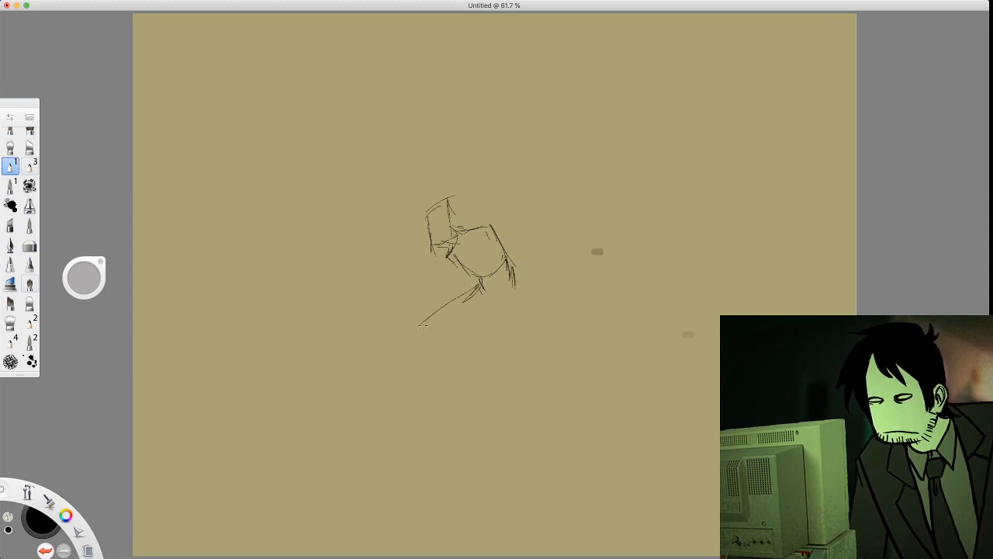
Sketch the near thigh slanting down to a knee with the lower leg extending diagonally back behind the figure
{"action": "mouse_move", "coordinate": [495, 282]}
{"action": "left_mouse_down"}
{"action": "mouse_move", "coordinate": [465, 343]}
{"action": "mouse_move", "coordinate": [492, 346]}
{"action": "mouse_move", "coordinate": [577, 305]}
{"action": "left_mouse_up"}
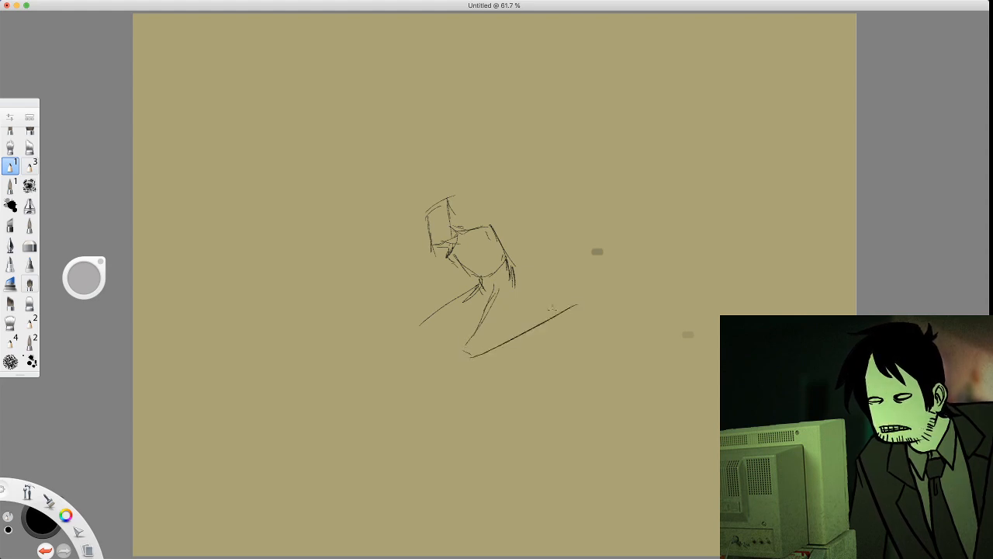
{"action": "mouse_move", "coordinate": [519, 287]}
{"action": "left_mouse_down"}
{"action": "mouse_move", "coordinate": [482, 349]}
{"action": "mouse_move", "coordinate": [528, 324]}
{"action": "mouse_move", "coordinate": [515, 315]}
{"action": "mouse_move", "coordinate": [469, 352]}
{"action": "left_mouse_up"}
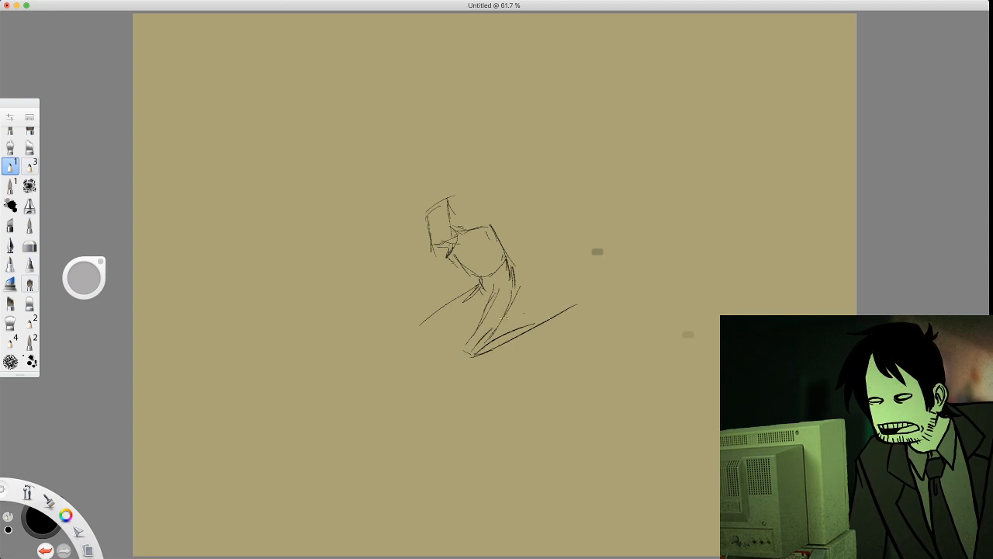
{"action": "left_click_drag", "start_coordinate": [500, 318], "coordinate": [525, 315]}
{"action": "left_click_drag", "start_coordinate": [466, 351], "coordinate": [536, 314]}
{"action": "mouse_move", "coordinate": [536, 314]}
{"action": "left_mouse_down"}
{"action": "mouse_move", "coordinate": [476, 319]}
{"action": "mouse_move", "coordinate": [458, 302]}
{"action": "mouse_move", "coordinate": [532, 334]}
{"action": "left_mouse_up"}
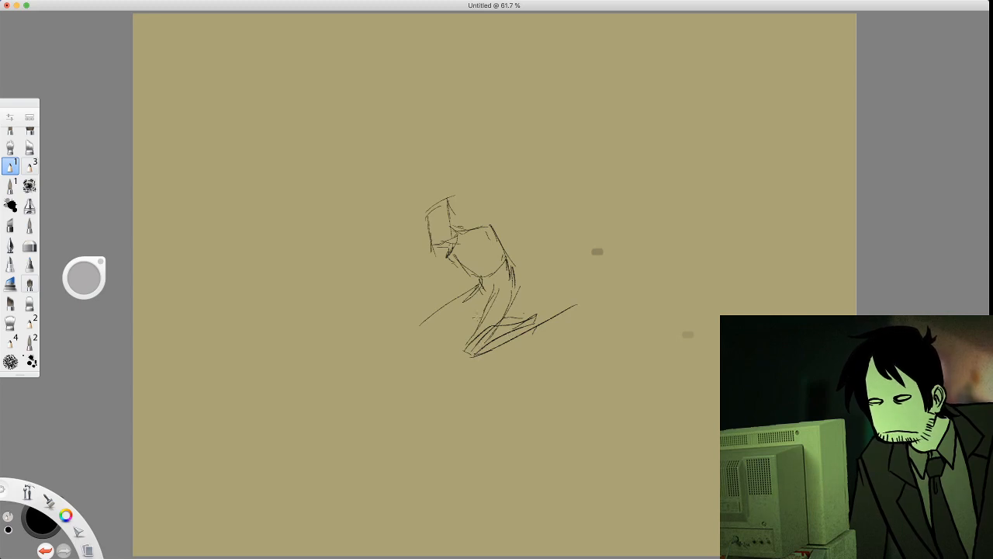
Erase most of the slanted near leg and its back-stretching lower leg, plus the stray test marks beside the figure
{"action": "left_click", "coordinate": [30, 245]}
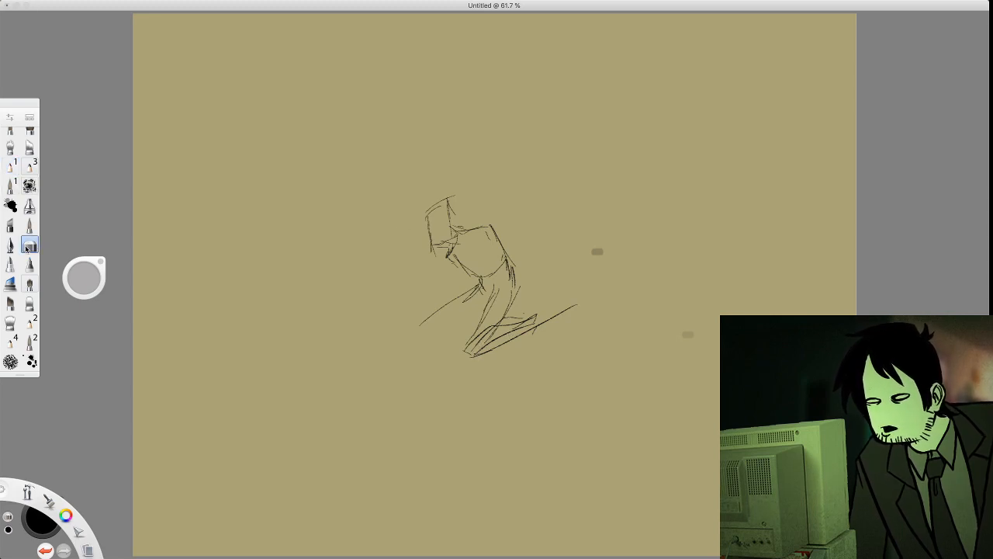
{"action": "mouse_move", "coordinate": [535, 322]}
{"action": "left_mouse_down"}
{"action": "mouse_move", "coordinate": [516, 304]}
{"action": "mouse_move", "coordinate": [483, 317]}
{"action": "left_mouse_up"}
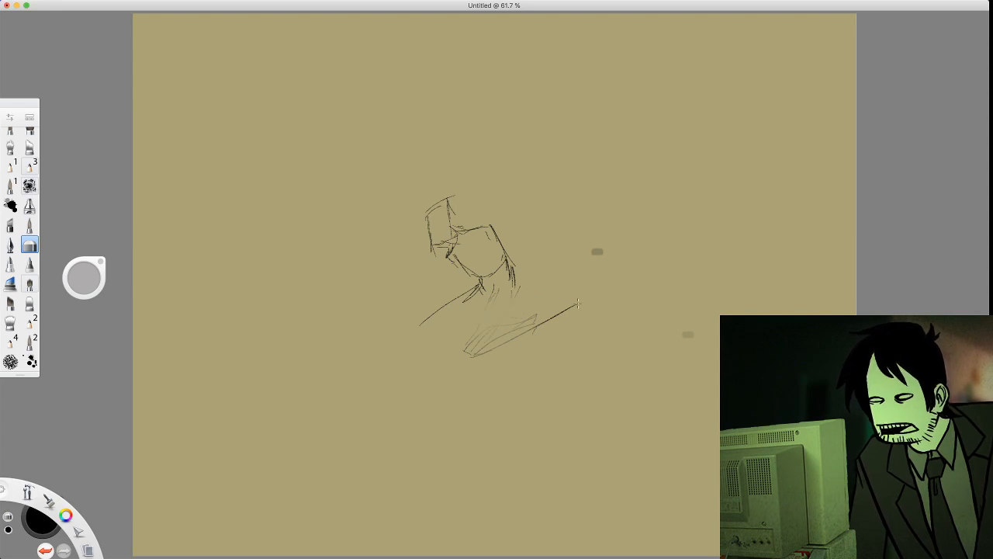
{"action": "mouse_move", "coordinate": [587, 295]}
{"action": "left_mouse_down"}
{"action": "mouse_move", "coordinate": [472, 347]}
{"action": "mouse_move", "coordinate": [607, 250]}
{"action": "left_mouse_up"}
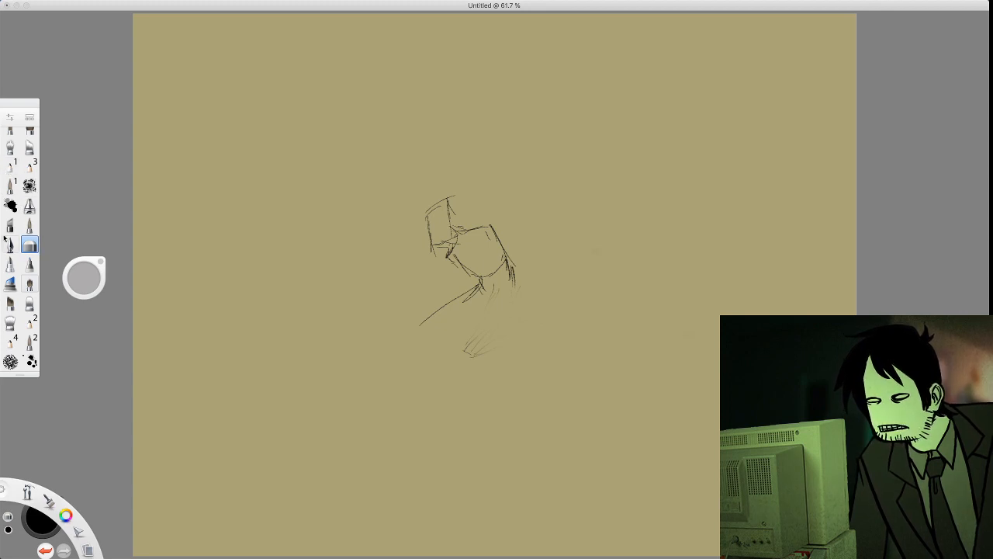
Sketch the near thigh pointing straight down to the ground with the pencil, adding a foreshortened foot behind it
{"action": "scroll", "coordinate": [7, 243], "scroll_direction": "up", "scroll_amount": 5}
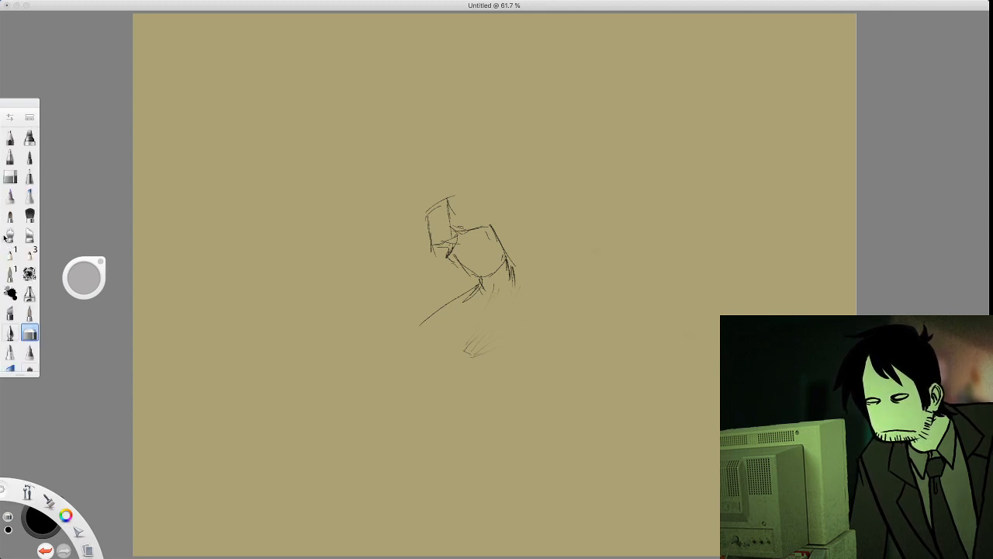
{"action": "left_click", "coordinate": [10, 140]}
{"action": "mouse_move", "coordinate": [487, 299]}
{"action": "left_mouse_down"}
{"action": "mouse_move", "coordinate": [476, 349]}
{"action": "mouse_move", "coordinate": [511, 348]}
{"action": "mouse_move", "coordinate": [504, 319]}
{"action": "mouse_move", "coordinate": [498, 344]}
{"action": "mouse_move", "coordinate": [509, 317]}
{"action": "left_mouse_up"}
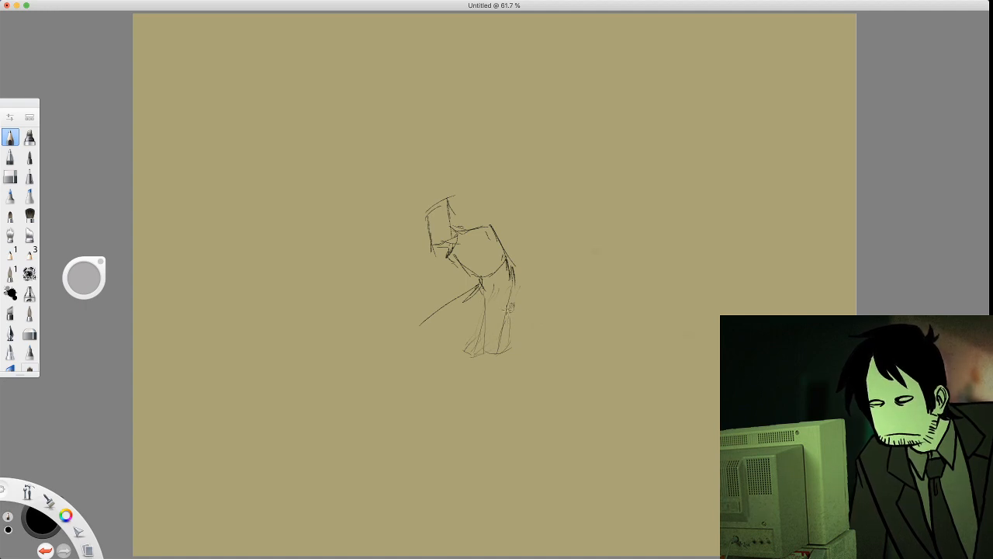
{"action": "mouse_move", "coordinate": [512, 317]}
{"action": "left_mouse_down"}
{"action": "mouse_move", "coordinate": [516, 334]}
{"action": "mouse_move", "coordinate": [502, 335]}
{"action": "left_mouse_up"}
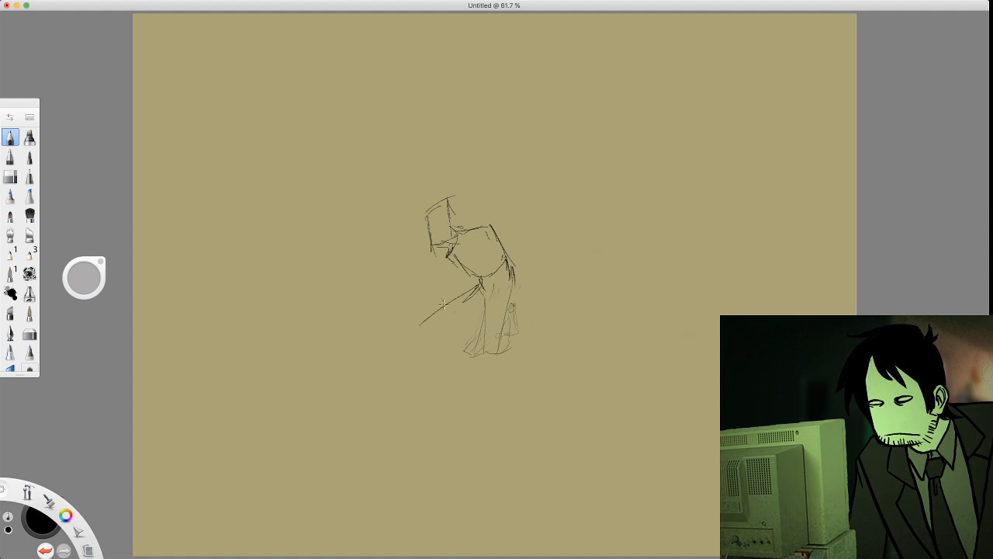
Sketch the far thigh reaching diagonally forward from the hip and its lower leg folded back beneath it
{"action": "mouse_move", "coordinate": [450, 293]}
{"action": "left_mouse_down"}
{"action": "mouse_move", "coordinate": [395, 334]}
{"action": "mouse_move", "coordinate": [420, 329]}
{"action": "mouse_move", "coordinate": [414, 342]}
{"action": "mouse_move", "coordinate": [474, 330]}
{"action": "mouse_move", "coordinate": [416, 342]}
{"action": "mouse_move", "coordinate": [475, 300]}
{"action": "left_mouse_up"}
{"action": "left_click_drag", "start_coordinate": [431, 335], "coordinate": [489, 299]}
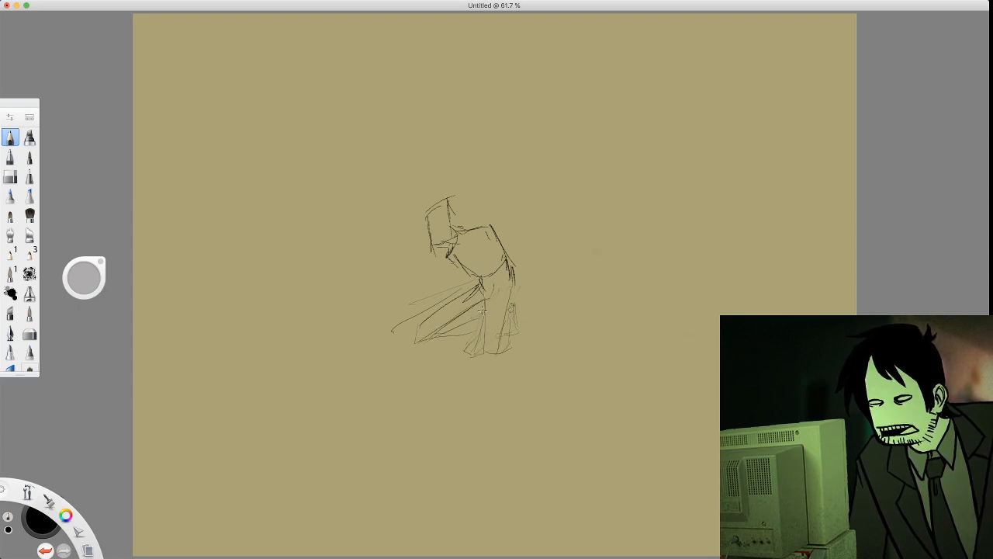
{"action": "mouse_move", "coordinate": [475, 316]}
{"action": "left_mouse_down"}
{"action": "mouse_move", "coordinate": [471, 334]}
{"action": "mouse_move", "coordinate": [479, 338]}
{"action": "mouse_move", "coordinate": [486, 324]}
{"action": "mouse_move", "coordinate": [464, 342]}
{"action": "mouse_move", "coordinate": [472, 332]}
{"action": "left_mouse_up"}
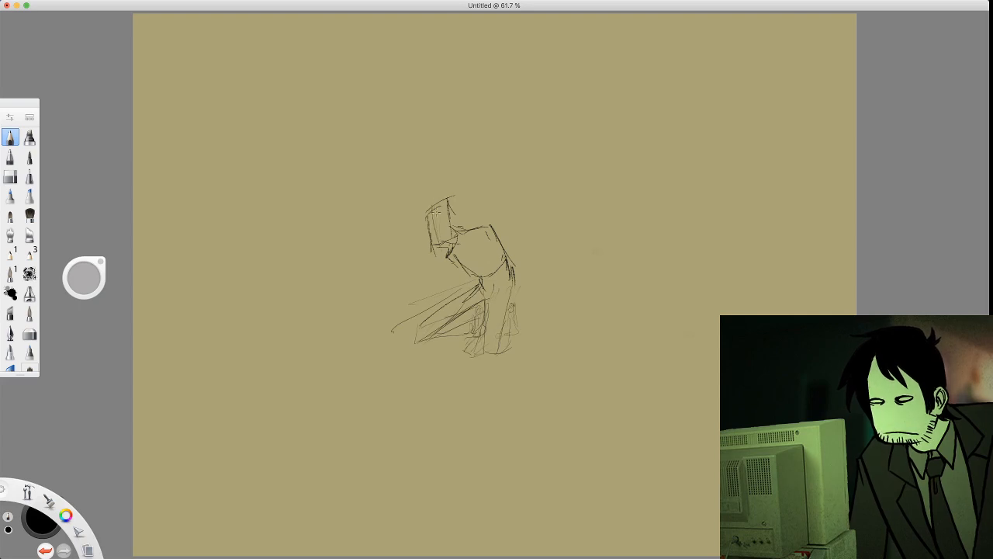
Add curved construction lines to the blocky head and strengthen the front edge of the vertical thigh
{"action": "mouse_move", "coordinate": [428, 228]}
{"action": "left_mouse_down"}
{"action": "mouse_move", "coordinate": [456, 220]}
{"action": "mouse_move", "coordinate": [422, 229]}
{"action": "mouse_move", "coordinate": [472, 217]}
{"action": "mouse_move", "coordinate": [444, 197]}
{"action": "mouse_move", "coordinate": [426, 212]}
{"action": "mouse_move", "coordinate": [445, 243]}
{"action": "left_mouse_up"}
{"action": "left_click_drag", "start_coordinate": [449, 197], "coordinate": [450, 229]}
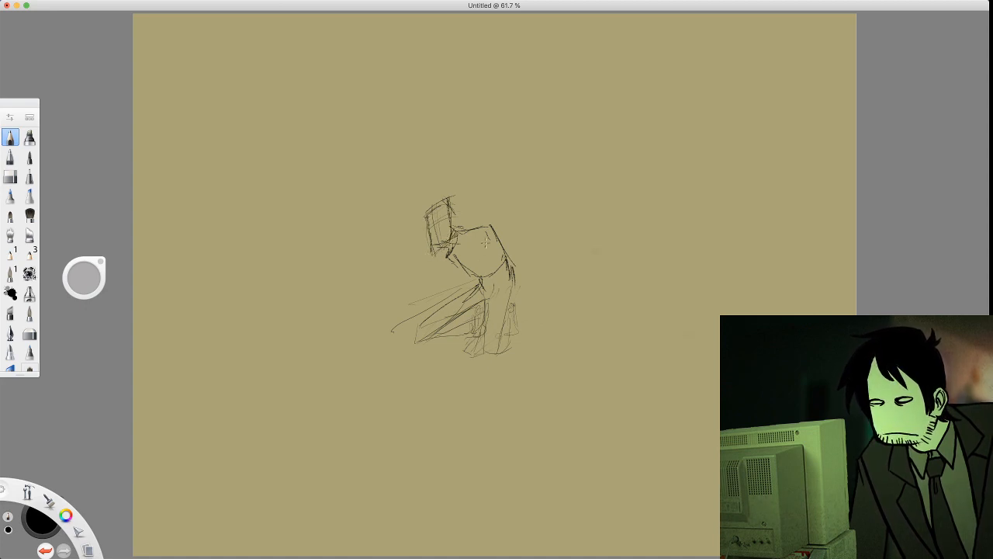
{"action": "left_click_drag", "start_coordinate": [489, 303], "coordinate": [487, 349]}
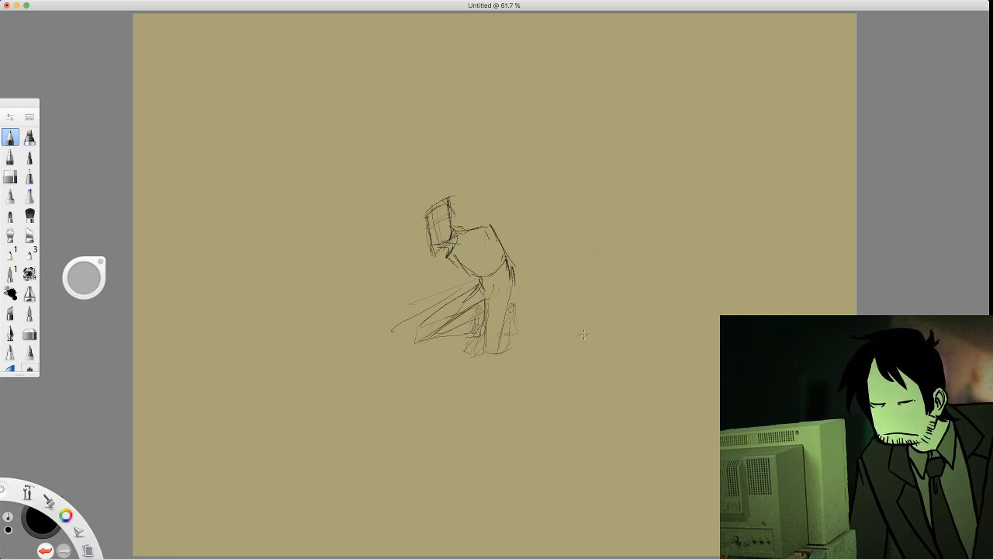
Erase the excess lines around the forward knee and the loose strokes at the base of the vertical thigh
{"action": "key", "text": "super+a"}
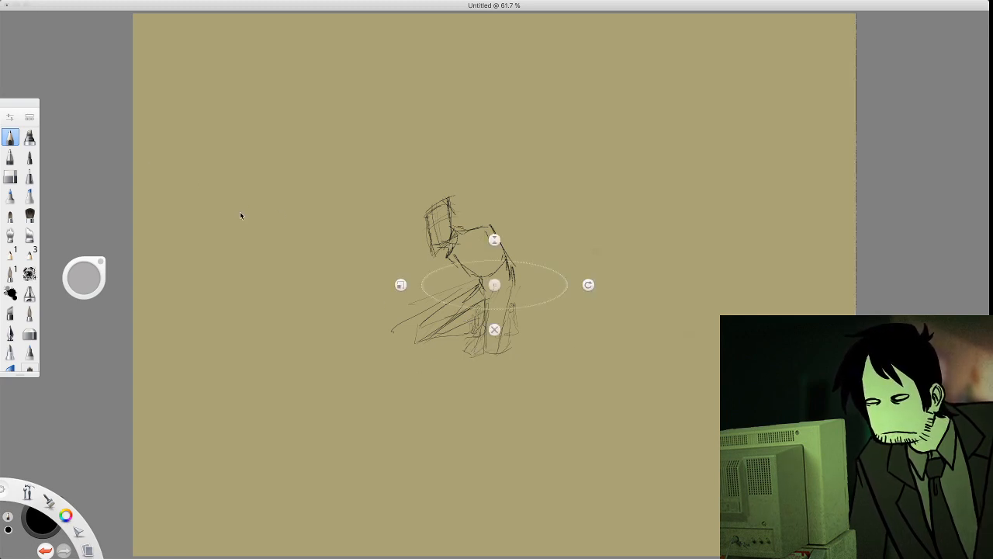
{"action": "left_click", "coordinate": [10, 177]}
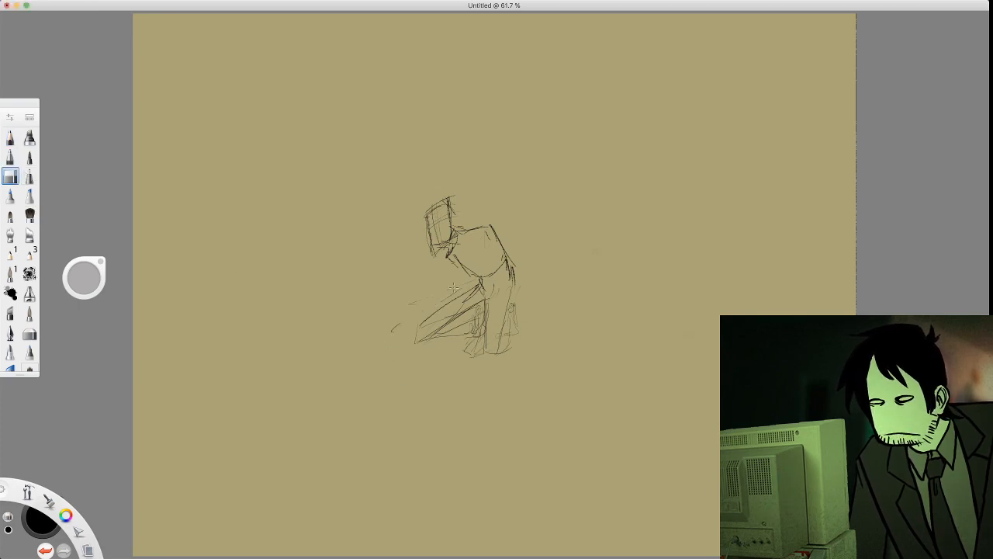
{"action": "mouse_move", "coordinate": [83, 277]}
{"action": "left_mouse_down"}
{"action": "mouse_move", "coordinate": [90, 258]}
{"action": "mouse_move", "coordinate": [127, 273]}
{"action": "mouse_move", "coordinate": [239, 261]}
{"action": "left_mouse_up"}
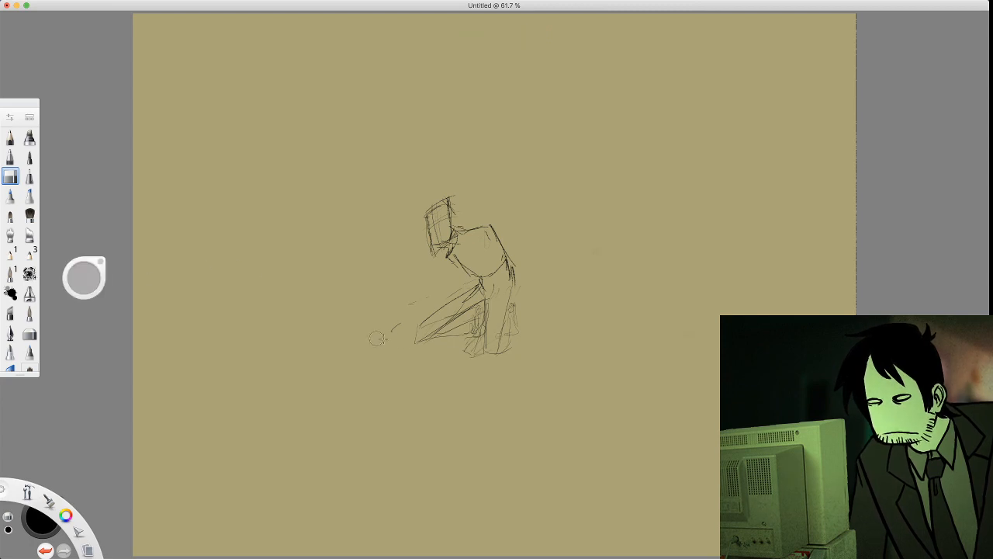
{"action": "mouse_move", "coordinate": [377, 338]}
{"action": "left_mouse_down"}
{"action": "mouse_move", "coordinate": [398, 328]}
{"action": "mouse_move", "coordinate": [414, 348]}
{"action": "left_mouse_up"}
{"action": "left_click_drag", "start_coordinate": [419, 297], "coordinate": [411, 304]}
{"action": "mouse_move", "coordinate": [479, 329]}
{"action": "left_mouse_down"}
{"action": "mouse_move", "coordinate": [448, 334]}
{"action": "mouse_move", "coordinate": [473, 347]}
{"action": "left_mouse_up"}
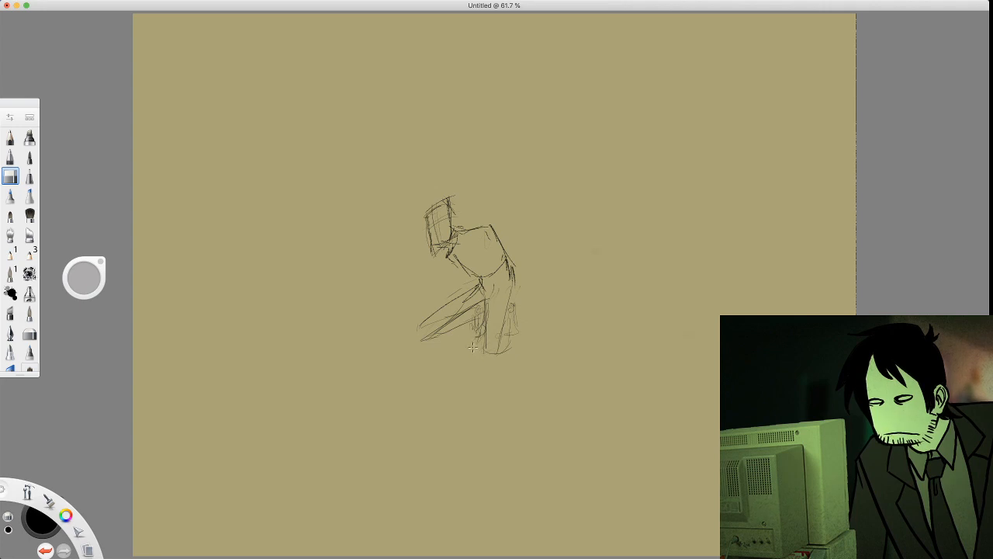
Redraw both edges and the knee end of the vertical thigh with the pencil
{"action": "left_click", "coordinate": [10, 140]}
{"action": "mouse_move", "coordinate": [512, 313]}
{"action": "left_mouse_down"}
{"action": "mouse_move", "coordinate": [509, 301]}
{"action": "mouse_move", "coordinate": [516, 321]}
{"action": "mouse_move", "coordinate": [490, 356]}
{"action": "left_mouse_up"}
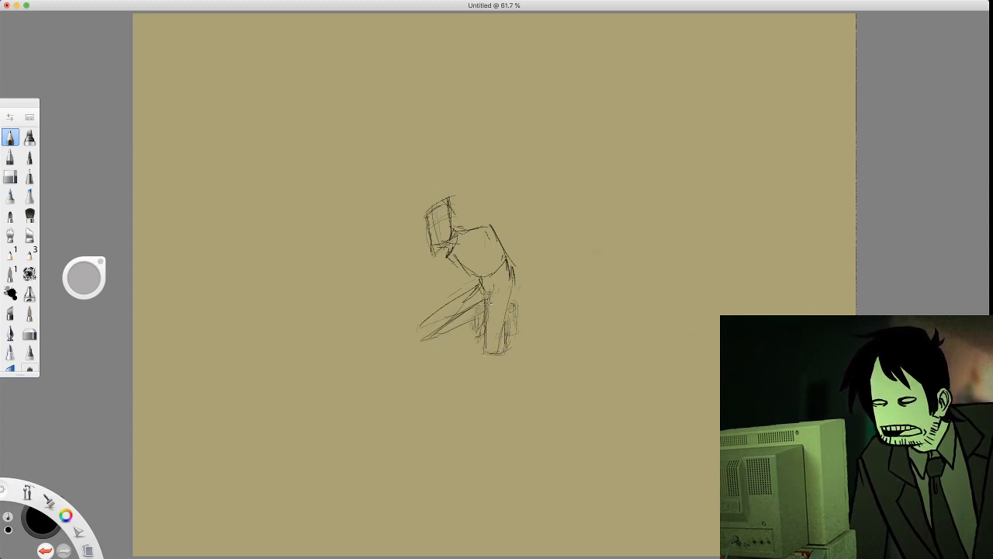
{"action": "left_click_drag", "start_coordinate": [487, 293], "coordinate": [483, 349]}
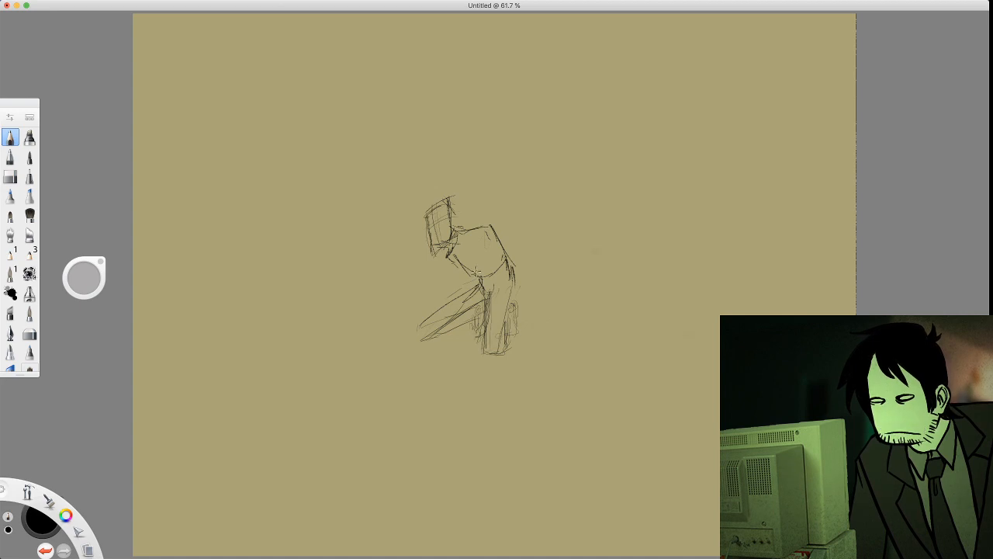
Reinforce the forward thigh's rounded outline and add pelvis, ribcage and shoulder construction lines to the torso
{"action": "mouse_move", "coordinate": [478, 266]}
{"action": "left_mouse_down"}
{"action": "mouse_move", "coordinate": [502, 265]}
{"action": "mouse_move", "coordinate": [412, 333]}
{"action": "mouse_move", "coordinate": [448, 329]}
{"action": "mouse_move", "coordinate": [493, 301]}
{"action": "left_mouse_up"}
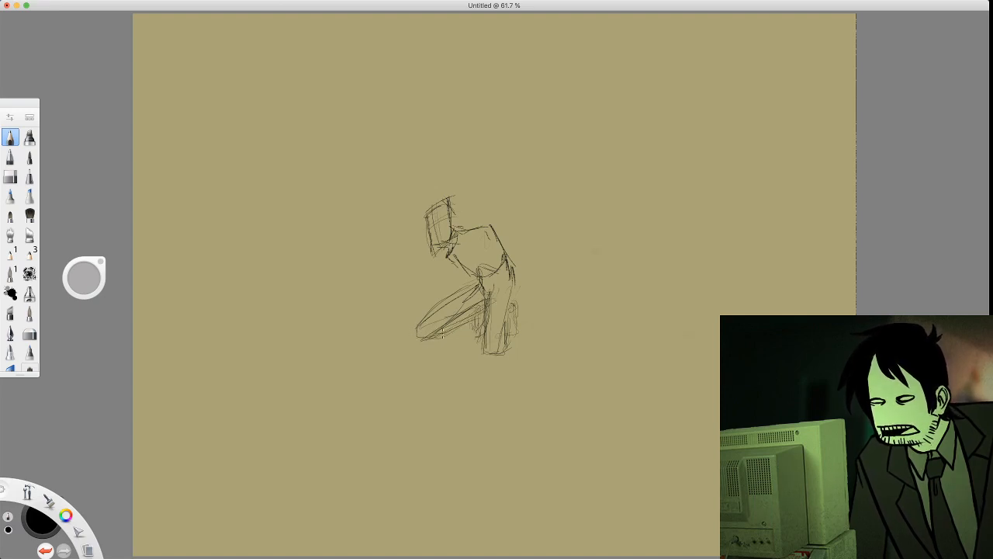
{"action": "mouse_move", "coordinate": [487, 298]}
{"action": "left_mouse_down"}
{"action": "mouse_move", "coordinate": [485, 343]}
{"action": "mouse_move", "coordinate": [496, 353]}
{"action": "mouse_move", "coordinate": [502, 314]}
{"action": "mouse_move", "coordinate": [425, 318]}
{"action": "left_mouse_up"}
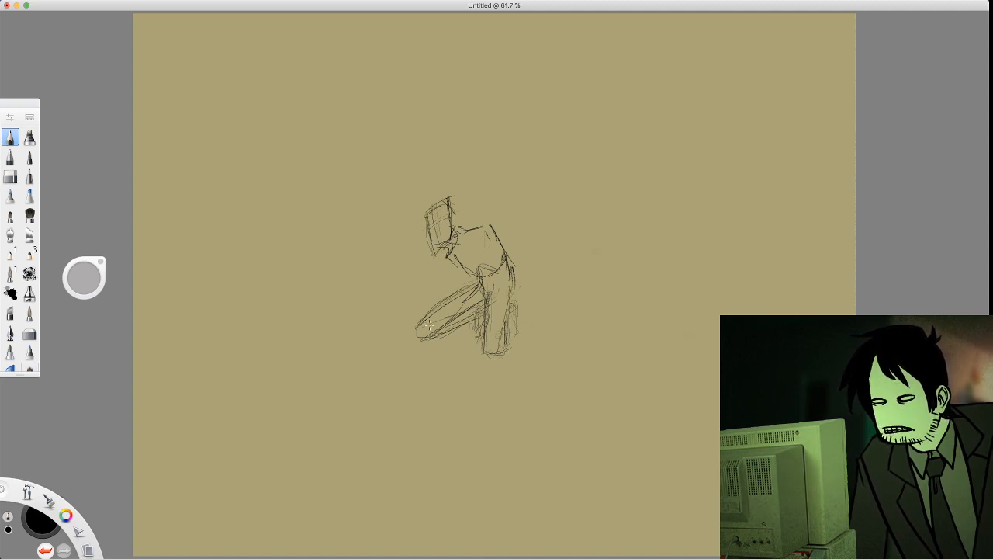
{"action": "mouse_move", "coordinate": [455, 257]}
{"action": "left_mouse_down"}
{"action": "mouse_move", "coordinate": [473, 270]}
{"action": "mouse_move", "coordinate": [491, 251]}
{"action": "left_mouse_up"}
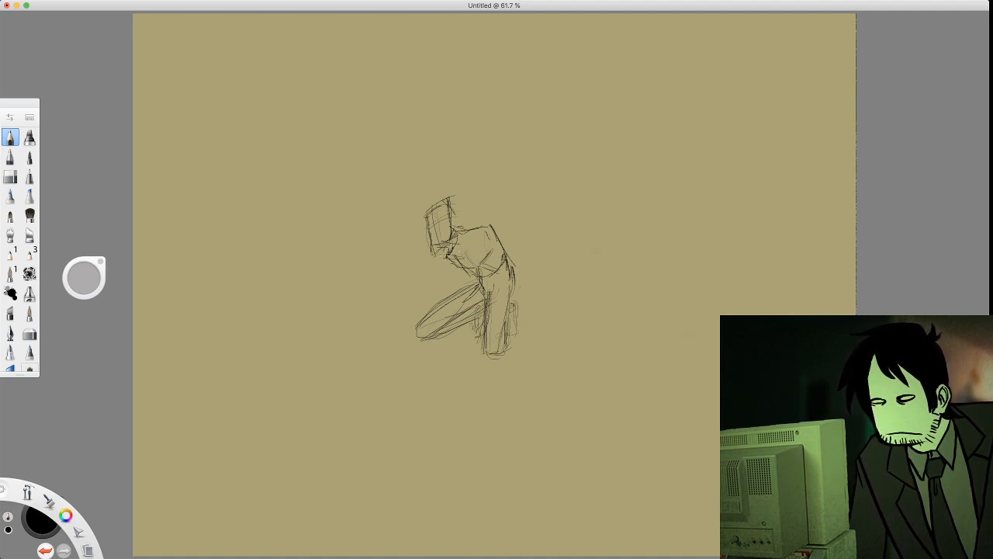
{"action": "mouse_move", "coordinate": [447, 256]}
{"action": "left_mouse_down"}
{"action": "mouse_move", "coordinate": [464, 256]}
{"action": "mouse_move", "coordinate": [483, 236]}
{"action": "mouse_move", "coordinate": [447, 245]}
{"action": "mouse_move", "coordinate": [450, 254]}
{"action": "left_mouse_up"}
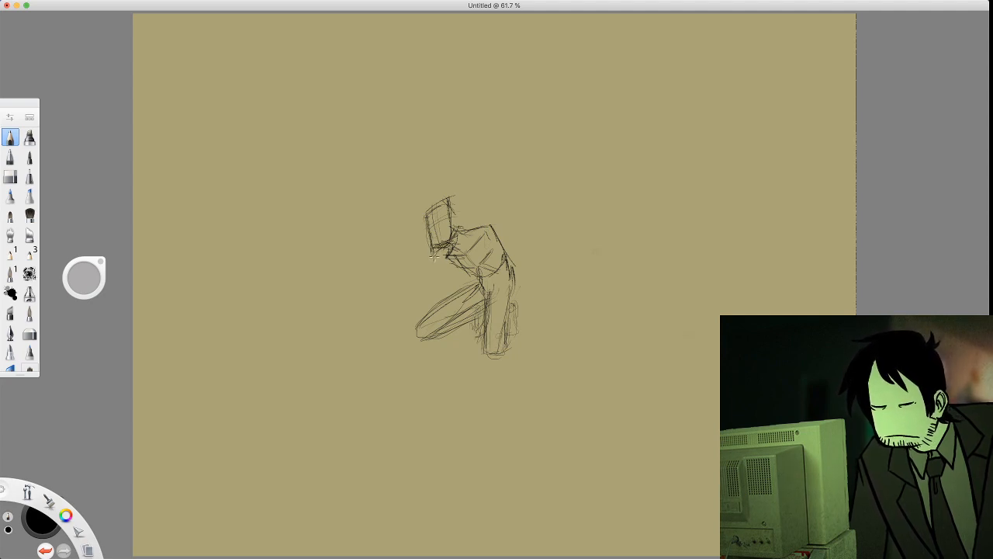
Erase the stray lines around the chin and trim the top of the head to a shorter shape
{"action": "key", "text": "e"}
{"action": "key", "text": "e"}
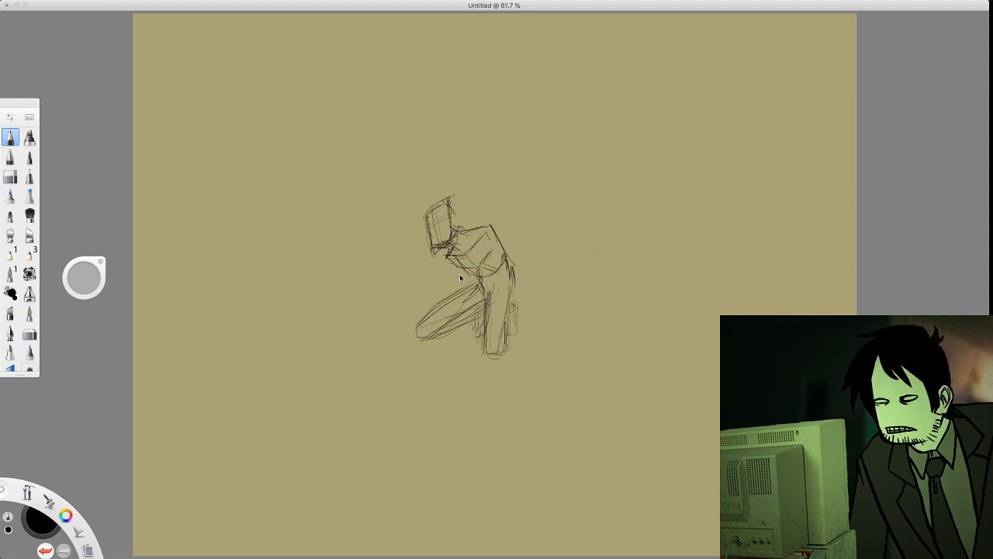
{"action": "left_click", "coordinate": [10, 177]}
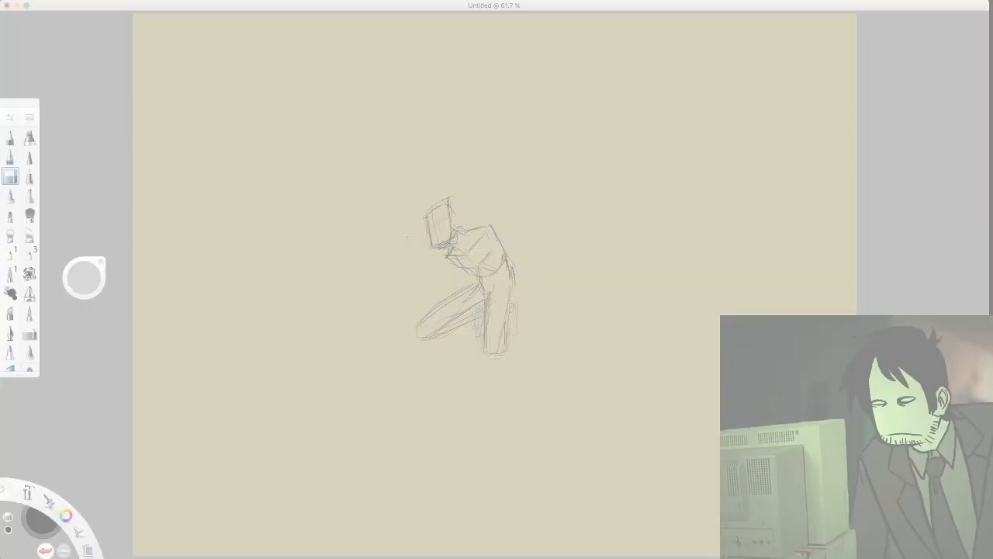
{"action": "left_click_drag", "start_coordinate": [439, 197], "coordinate": [460, 219]}
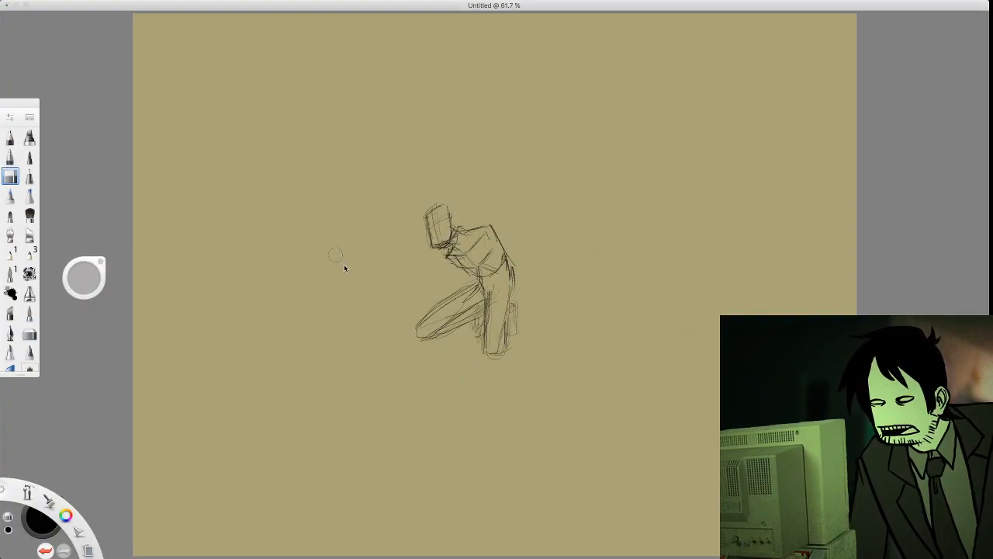
Sketch both arms reaching down from the shoulders past the thighs to the ground and darken them with the rough textured brush
{"action": "left_click", "coordinate": [10, 137]}
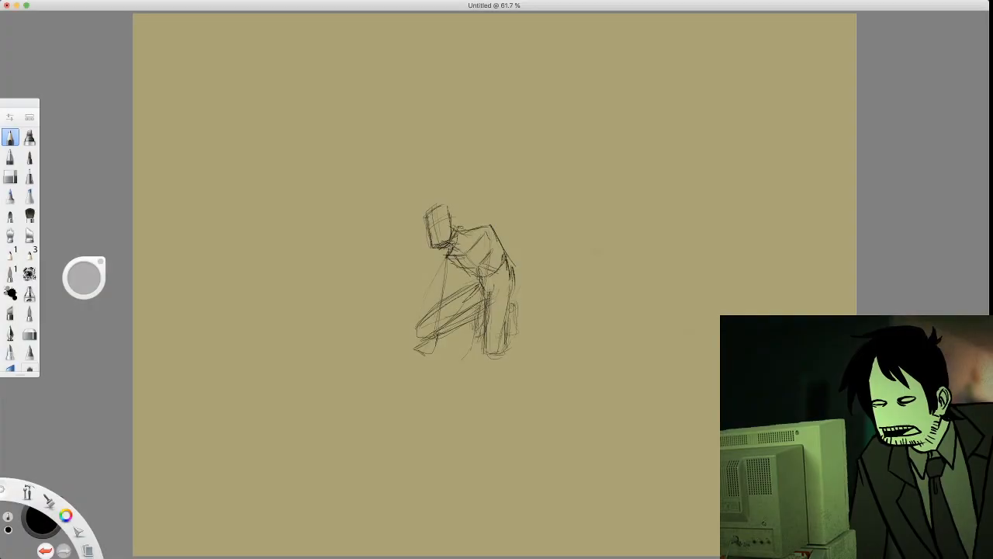
{"action": "left_click_drag", "start_coordinate": [436, 328], "coordinate": [433, 348]}
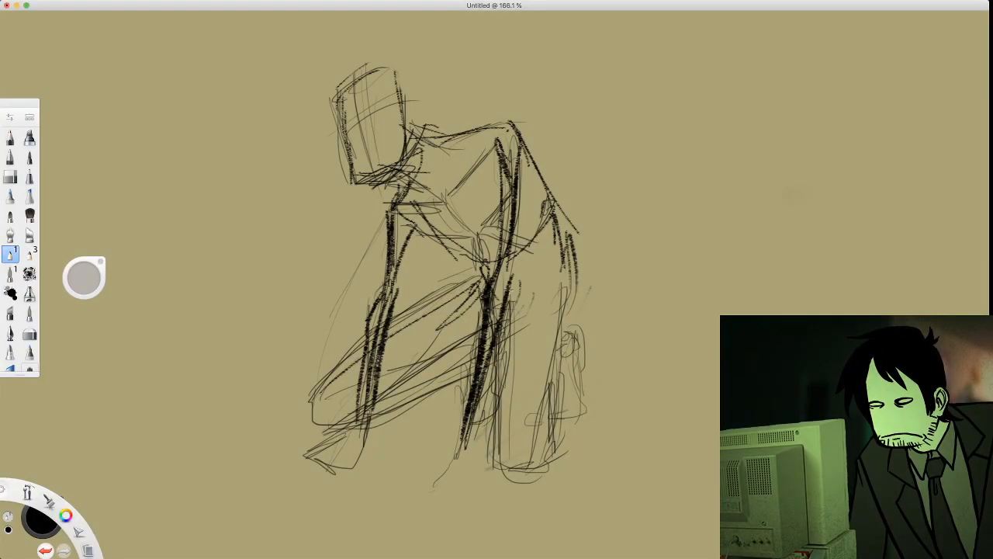
{"action": "left_click_drag", "start_coordinate": [509, 290], "coordinate": [506, 262]}
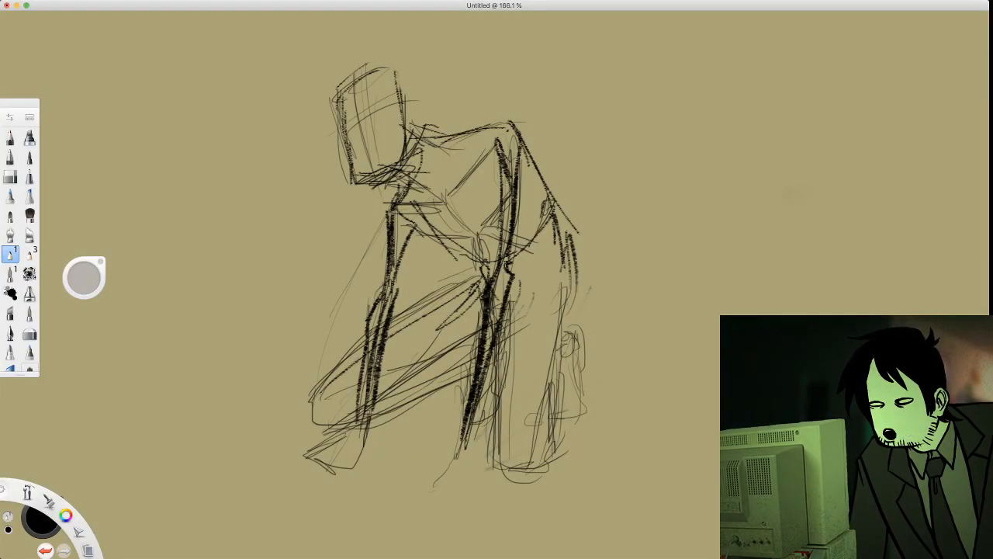
Darken the near upper arm, chest and waist lines and hatch the side of the torso behind the arm with the rough brush
{"action": "left_click_drag", "start_coordinate": [499, 157], "coordinate": [489, 281]}
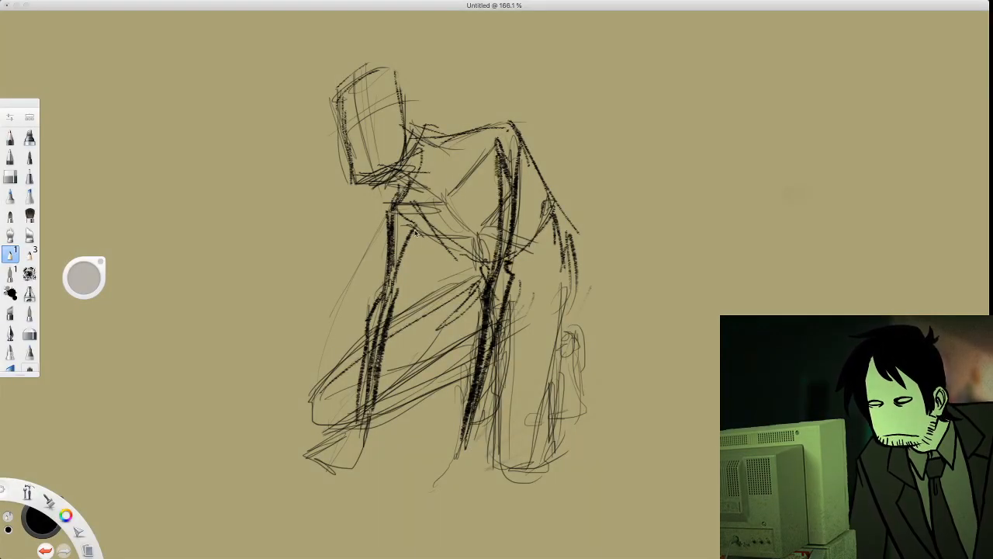
{"action": "mouse_move", "coordinate": [411, 230]}
{"action": "left_mouse_down"}
{"action": "mouse_move", "coordinate": [465, 235]}
{"action": "mouse_move", "coordinate": [513, 173]}
{"action": "left_mouse_up"}
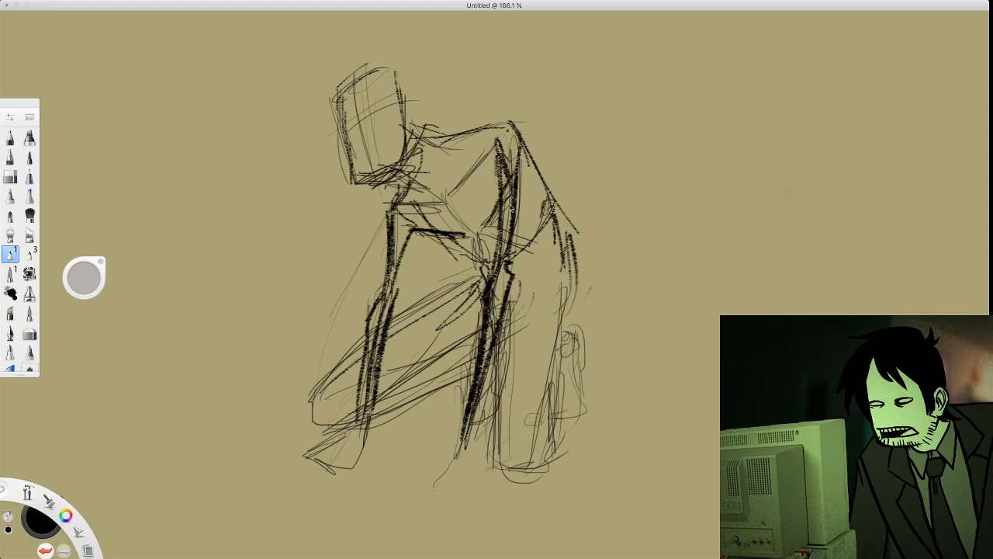
{"action": "left_click_drag", "start_coordinate": [511, 208], "coordinate": [535, 186]}
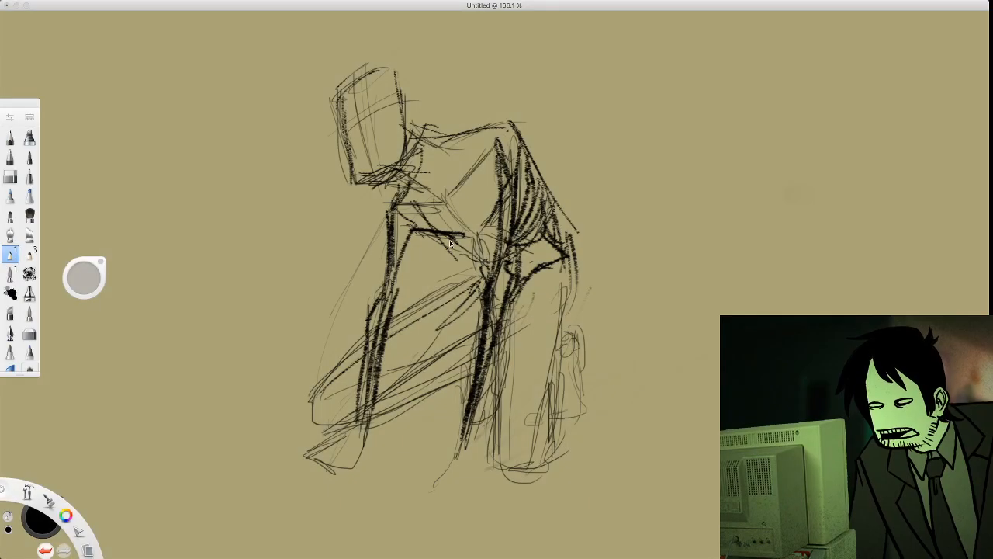
{"action": "mouse_move", "coordinate": [436, 236]}
{"action": "left_mouse_down"}
{"action": "mouse_move", "coordinate": [477, 235]}
{"action": "mouse_move", "coordinate": [457, 251]}
{"action": "mouse_move", "coordinate": [465, 261]}
{"action": "mouse_move", "coordinate": [505, 240]}
{"action": "left_mouse_up"}
{"action": "mouse_move", "coordinate": [498, 174]}
{"action": "left_mouse_down"}
{"action": "mouse_move", "coordinate": [483, 223]}
{"action": "mouse_move", "coordinate": [498, 149]}
{"action": "left_mouse_up"}
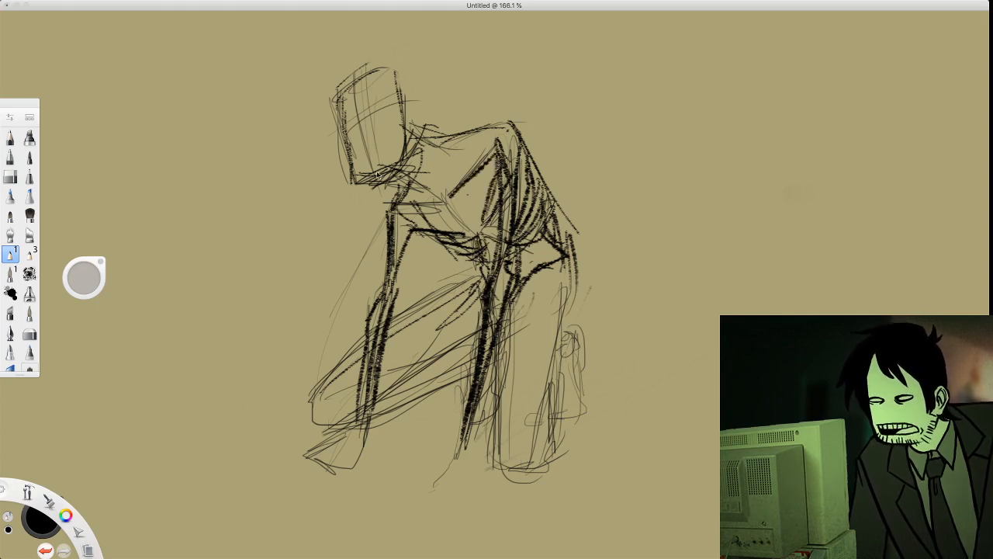
Darken the head's jaw and outline around a tall filled oval on the face, and reinforce the chest line down to the waist
{"action": "mouse_move", "coordinate": [349, 153]}
{"action": "left_mouse_down"}
{"action": "mouse_move", "coordinate": [366, 185]}
{"action": "mouse_move", "coordinate": [388, 175]}
{"action": "mouse_move", "coordinate": [400, 166]}
{"action": "mouse_move", "coordinate": [398, 132]}
{"action": "left_mouse_up"}
{"action": "left_click_drag", "start_coordinate": [403, 174], "coordinate": [391, 166]}
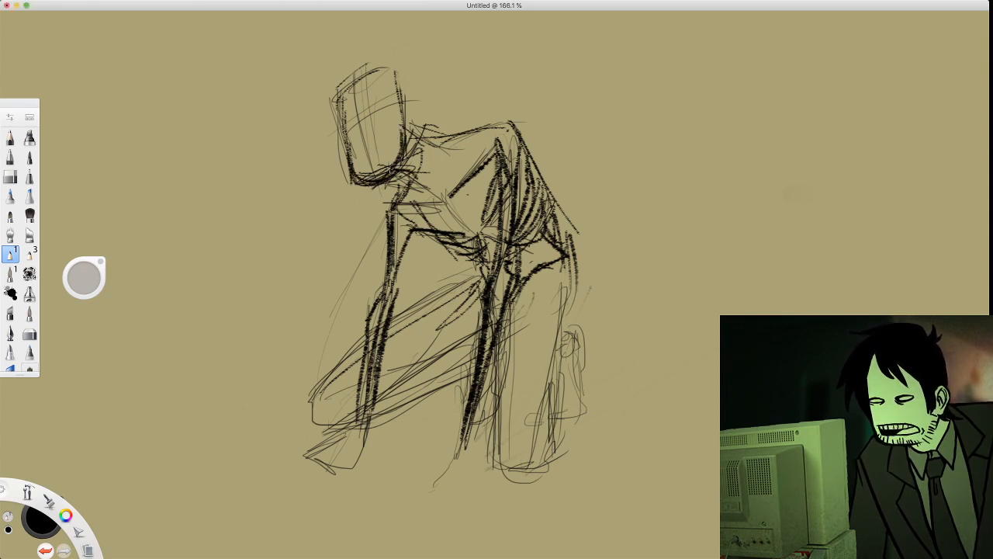
{"action": "mouse_move", "coordinate": [403, 121]}
{"action": "left_mouse_down"}
{"action": "mouse_move", "coordinate": [392, 72]}
{"action": "mouse_move", "coordinate": [347, 90]}
{"action": "mouse_move", "coordinate": [346, 147]}
{"action": "left_mouse_up"}
{"action": "left_click_drag", "start_coordinate": [338, 104], "coordinate": [346, 146]}
{"action": "mouse_move", "coordinate": [358, 96]}
{"action": "left_mouse_down"}
{"action": "mouse_move", "coordinate": [352, 128]}
{"action": "mouse_move", "coordinate": [374, 163]}
{"action": "mouse_move", "coordinate": [367, 95]}
{"action": "mouse_move", "coordinate": [376, 153]}
{"action": "left_mouse_up"}
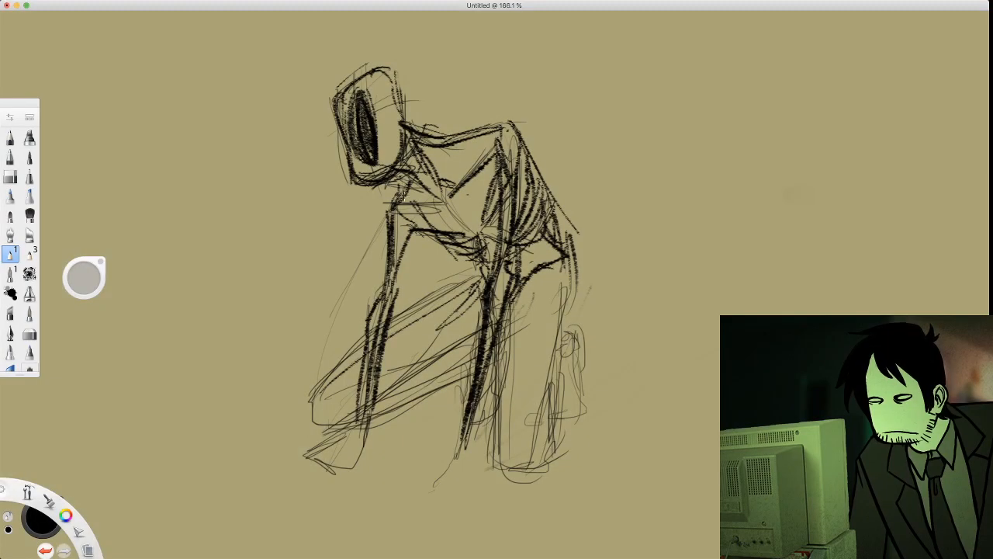
{"action": "mouse_move", "coordinate": [400, 199]}
{"action": "left_mouse_down"}
{"action": "mouse_move", "coordinate": [411, 179]}
{"action": "mouse_move", "coordinate": [481, 237]}
{"action": "left_mouse_up"}
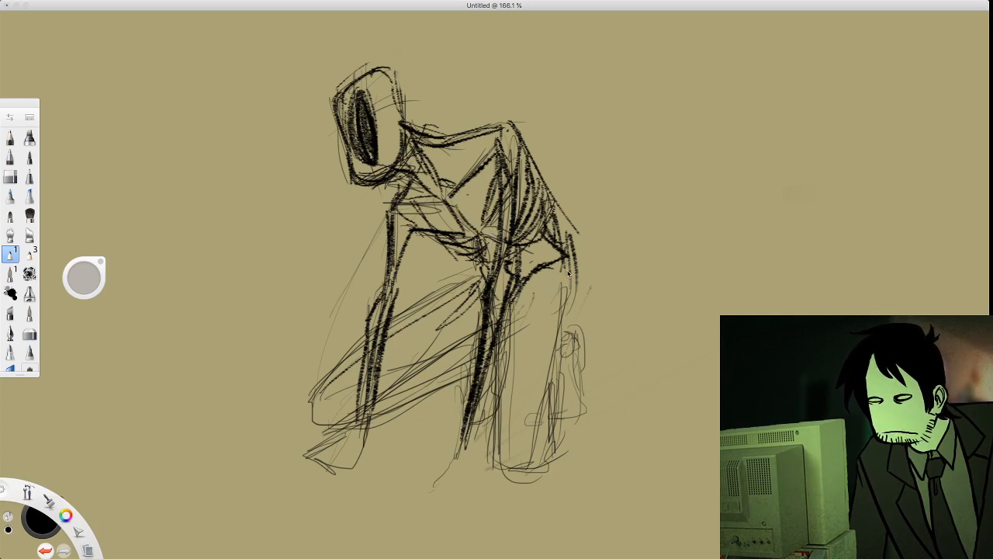
Outline the vertical thigh in rough dark strokes along both edges and around the rounded knee, undoing and redrawing the back edge
{"action": "left_click_drag", "start_coordinate": [567, 273], "coordinate": [542, 367]}
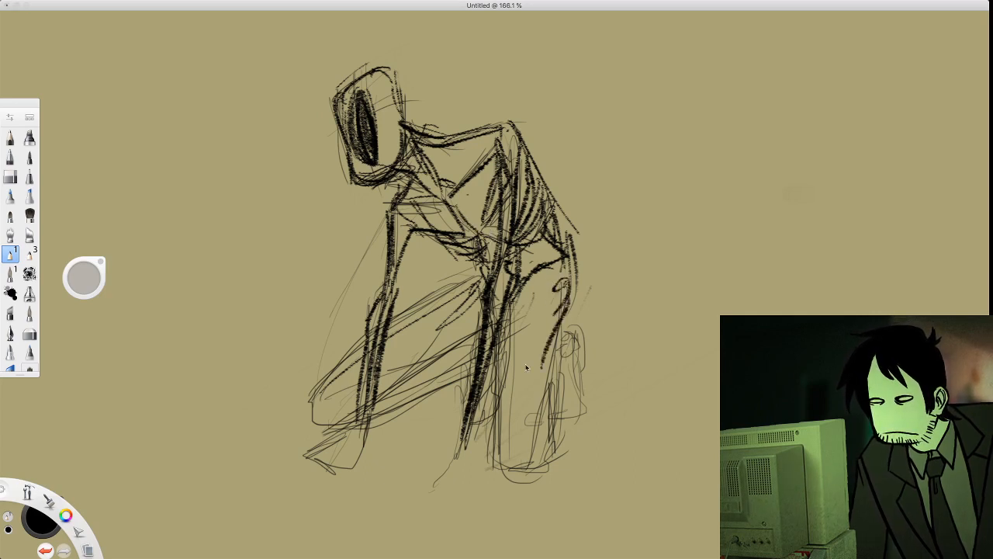
{"action": "left_click_drag", "start_coordinate": [565, 310], "coordinate": [546, 441]}
{"action": "left_click_drag", "start_coordinate": [565, 350], "coordinate": [549, 435]}
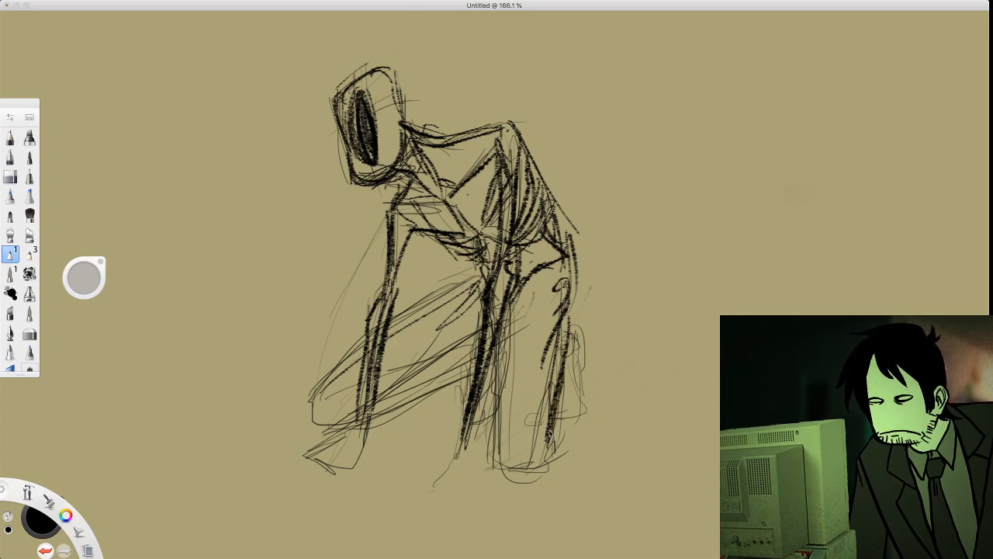
{"action": "key", "text": "super+z"}
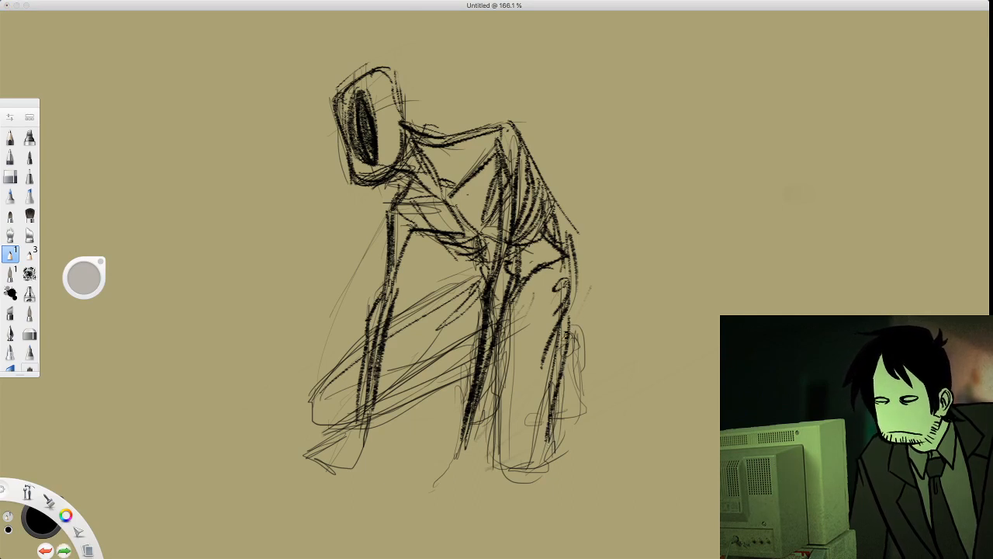
{"action": "key", "text": "super+z"}
{"action": "mouse_move", "coordinate": [565, 313]}
{"action": "left_mouse_down"}
{"action": "mouse_move", "coordinate": [543, 385]}
{"action": "mouse_move", "coordinate": [569, 294]}
{"action": "mouse_move", "coordinate": [538, 466]}
{"action": "left_mouse_up"}
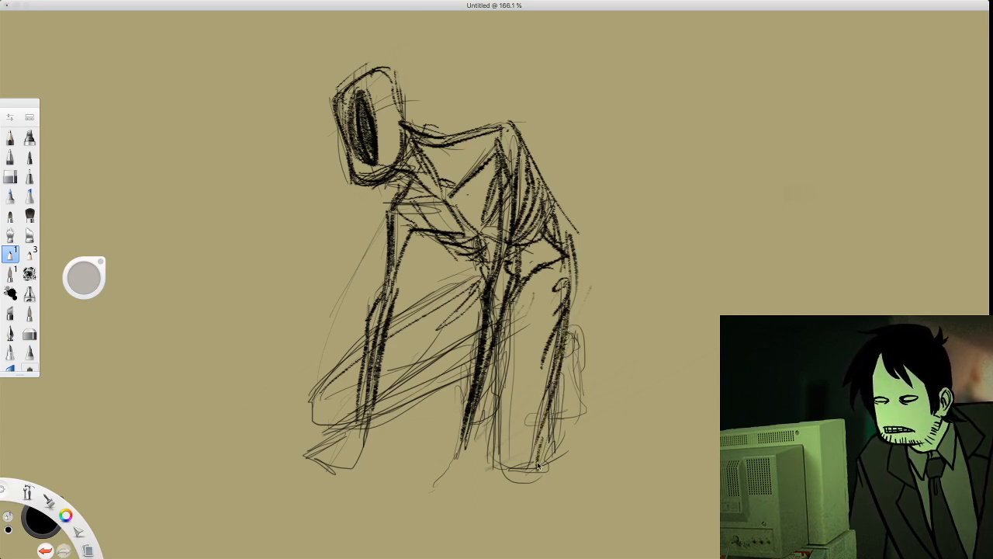
{"action": "mouse_move", "coordinate": [514, 304]}
{"action": "left_mouse_down"}
{"action": "mouse_move", "coordinate": [500, 352]}
{"action": "mouse_move", "coordinate": [506, 466]}
{"action": "left_mouse_up"}
{"action": "mouse_move", "coordinate": [501, 384]}
{"action": "left_mouse_down"}
{"action": "mouse_move", "coordinate": [493, 442]}
{"action": "mouse_move", "coordinate": [512, 471]}
{"action": "mouse_move", "coordinate": [547, 446]}
{"action": "mouse_move", "coordinate": [567, 405]}
{"action": "mouse_move", "coordinate": [556, 366]}
{"action": "mouse_move", "coordinate": [568, 332]}
{"action": "mouse_move", "coordinate": [574, 351]}
{"action": "left_mouse_up"}
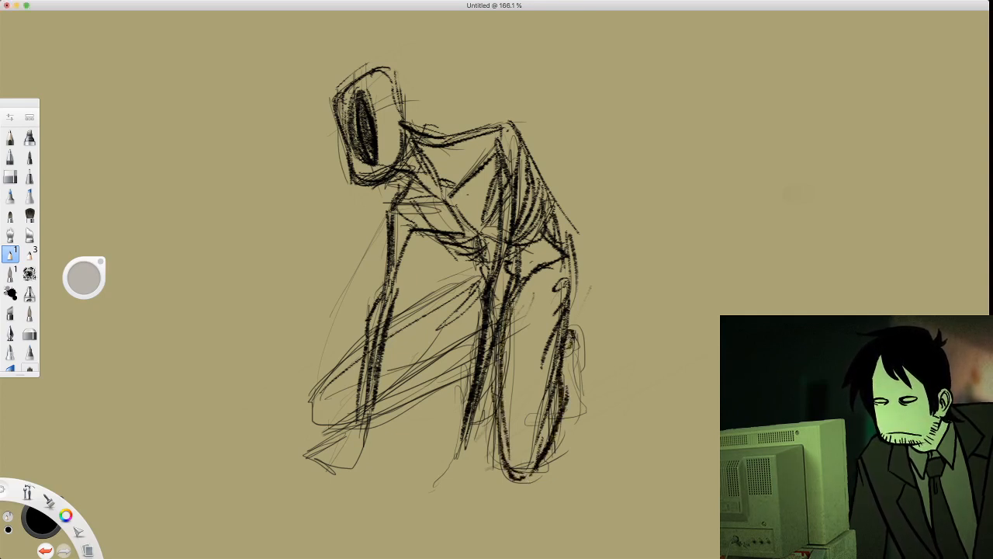
Draw the lower leg and foot behind the vertical thigh and darken the thigh's inner edge
{"action": "left_click_drag", "start_coordinate": [568, 336], "coordinate": [573, 349]}
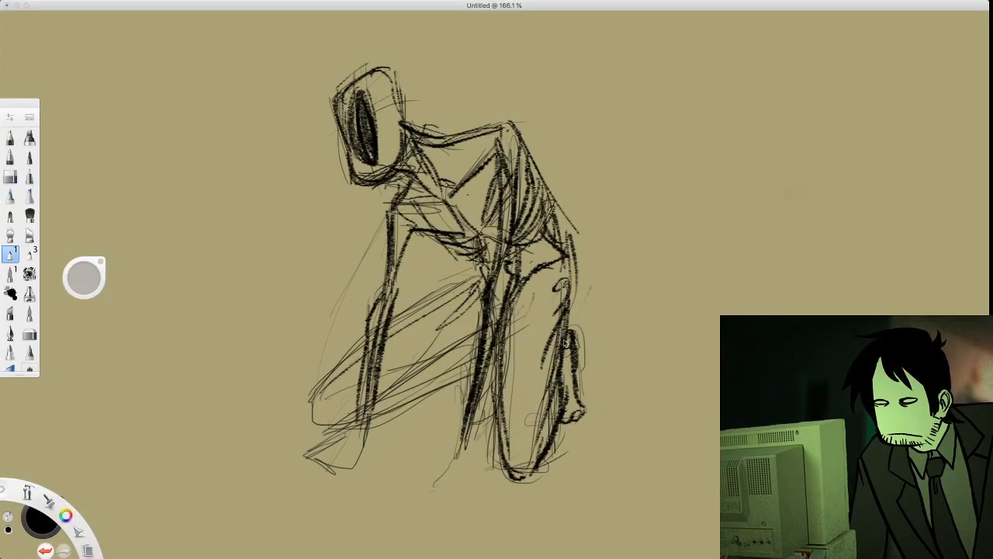
{"action": "left_click_drag", "start_coordinate": [565, 342], "coordinate": [559, 412]}
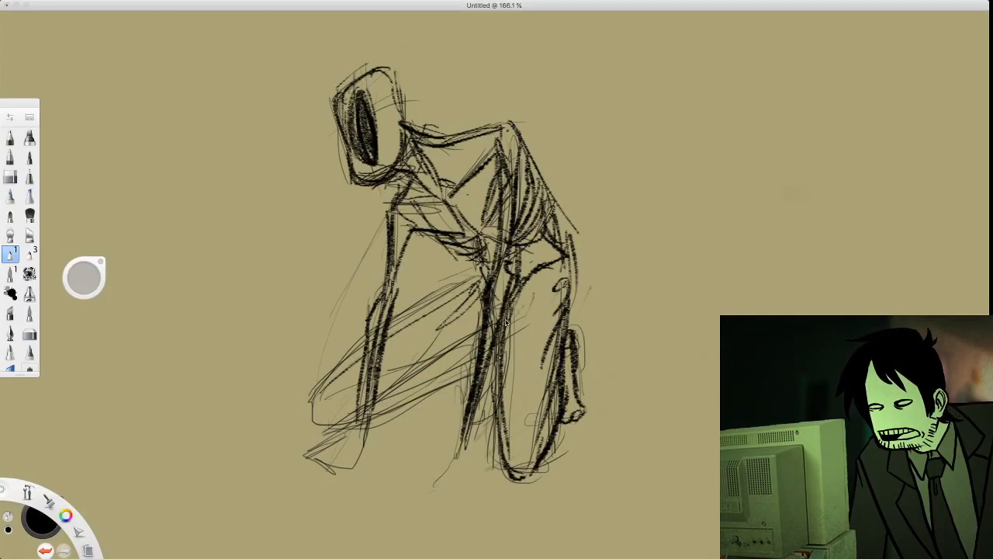
{"action": "left_click_drag", "start_coordinate": [505, 321], "coordinate": [514, 474]}
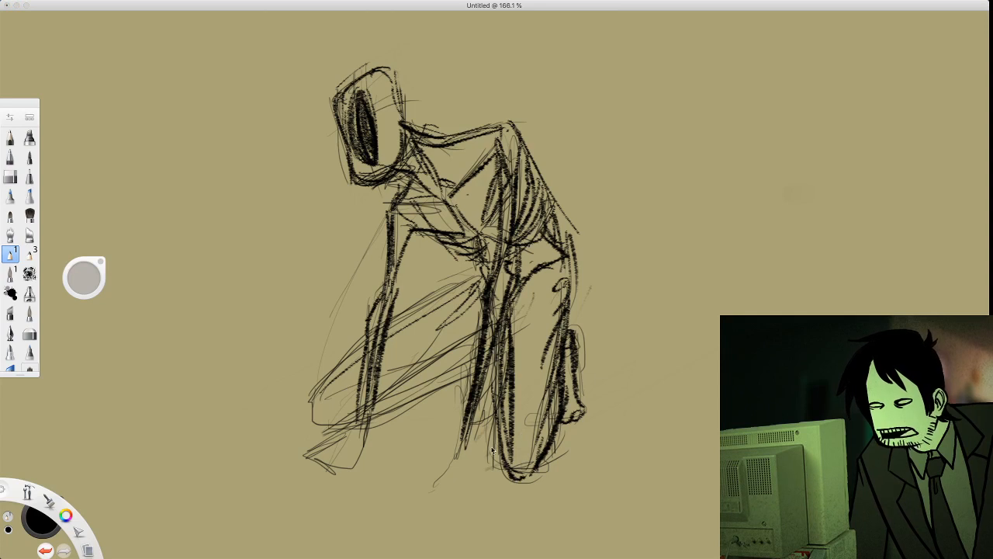
{"action": "key", "text": "space"}
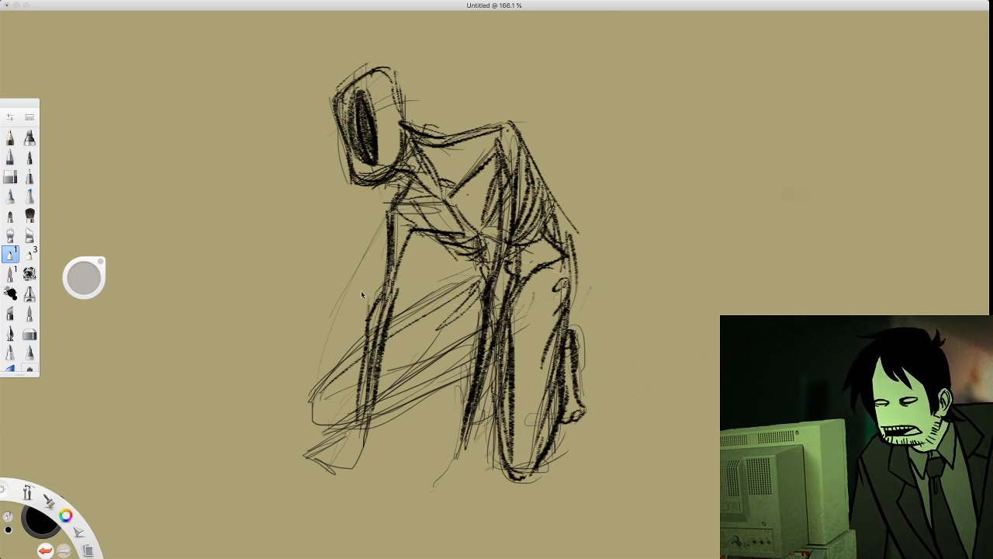
Erase the overlapping lines between the near forearm and the vertical thigh, plus the thin guideline in front of the far arm
{"action": "left_click", "coordinate": [10, 177]}
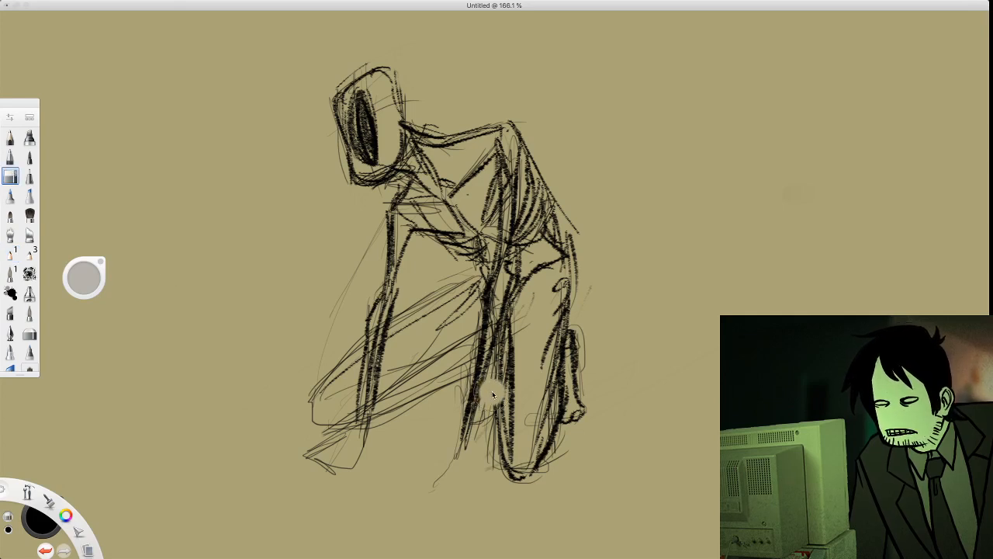
{"action": "mouse_move", "coordinate": [496, 392]}
{"action": "left_mouse_down"}
{"action": "mouse_move", "coordinate": [494, 430]}
{"action": "mouse_move", "coordinate": [490, 377]}
{"action": "left_mouse_up"}
{"action": "mouse_move", "coordinate": [497, 334]}
{"action": "left_mouse_down"}
{"action": "mouse_move", "coordinate": [490, 423]}
{"action": "mouse_move", "coordinate": [396, 429]}
{"action": "mouse_move", "coordinate": [354, 268]}
{"action": "mouse_move", "coordinate": [357, 240]}
{"action": "mouse_move", "coordinate": [335, 291]}
{"action": "mouse_move", "coordinate": [292, 250]}
{"action": "left_mouse_up"}
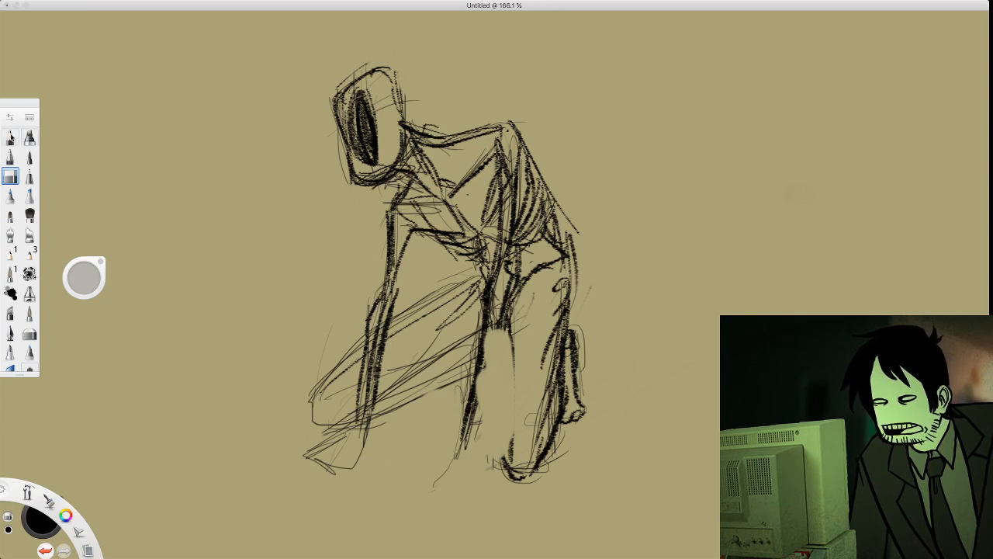
Resize the eraser and clean the stray lines inside the near forearm and around the vertical thigh's knee
{"action": "mouse_move", "coordinate": [91, 277]}
{"action": "left_mouse_down"}
{"action": "mouse_move", "coordinate": [91, 291]}
{"action": "mouse_move", "coordinate": [55, 307]}
{"action": "left_mouse_up"}
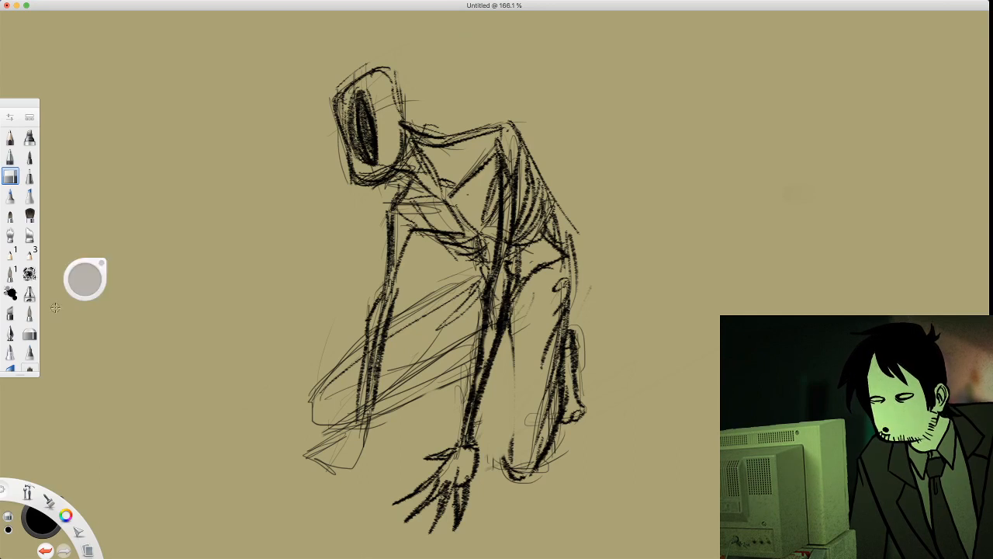
{"action": "left_click_drag", "start_coordinate": [500, 291], "coordinate": [484, 364]}
{"action": "mouse_move", "coordinate": [503, 294]}
{"action": "left_mouse_down"}
{"action": "mouse_move", "coordinate": [495, 336]}
{"action": "mouse_move", "coordinate": [512, 319]}
{"action": "left_mouse_up"}
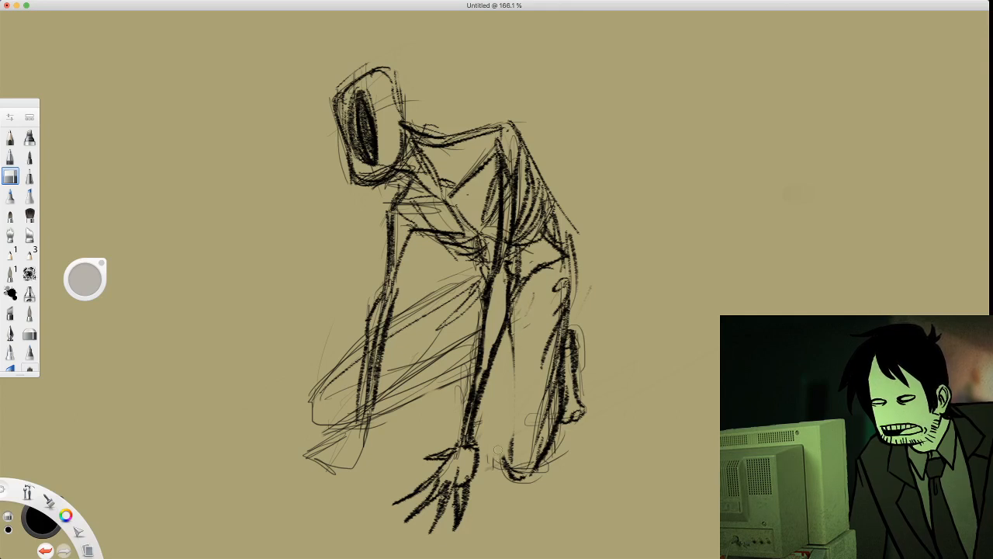
{"action": "left_click_drag", "start_coordinate": [502, 454], "coordinate": [505, 472]}
{"action": "mouse_move", "coordinate": [549, 415]}
{"action": "left_mouse_down"}
{"action": "mouse_move", "coordinate": [553, 398]}
{"action": "mouse_move", "coordinate": [538, 451]}
{"action": "left_mouse_up"}
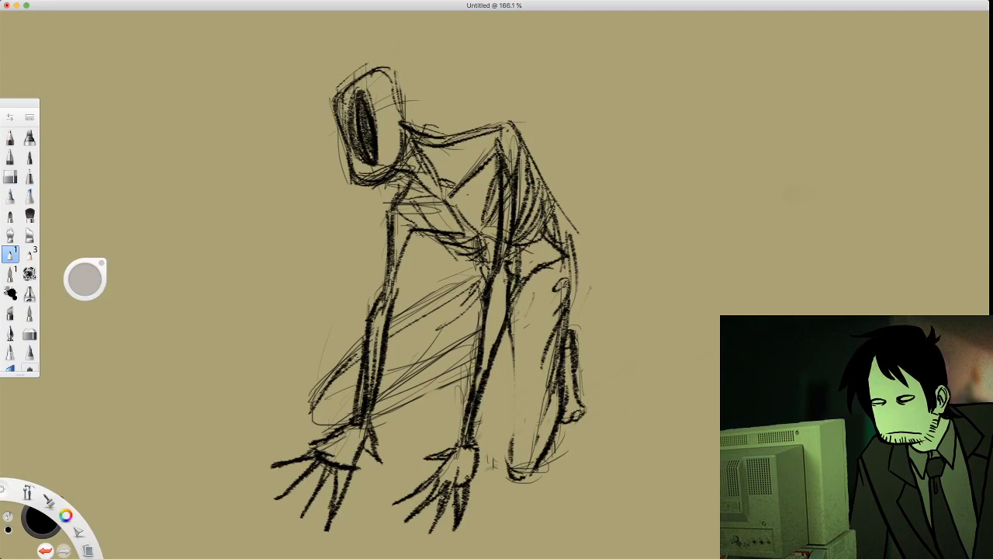
Darken the forward leg's upper and lower contours between the arms and redraw its knee behind the far forearm
{"action": "left_click_drag", "start_coordinate": [389, 334], "coordinate": [478, 280]}
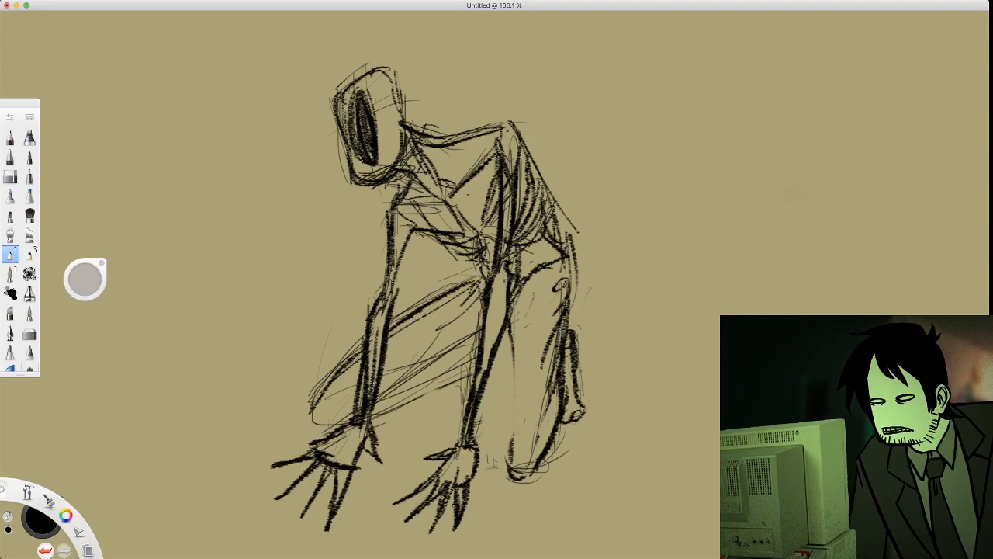
{"action": "mouse_move", "coordinate": [333, 409]}
{"action": "left_mouse_down"}
{"action": "mouse_move", "coordinate": [401, 381]}
{"action": "mouse_move", "coordinate": [468, 334]}
{"action": "left_mouse_up"}
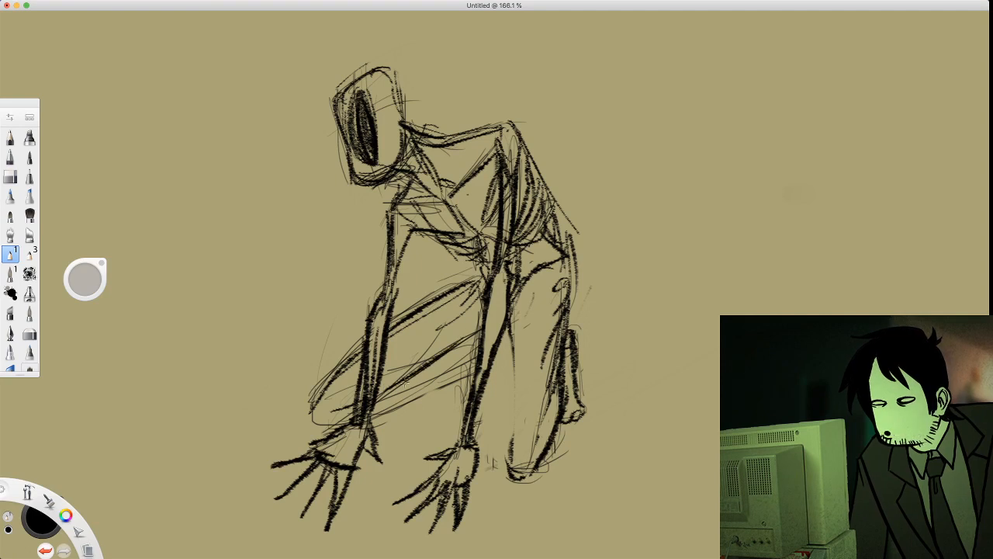
{"action": "left_click_drag", "start_coordinate": [405, 382], "coordinate": [479, 333]}
{"action": "mouse_move", "coordinate": [314, 411]}
{"action": "left_mouse_down"}
{"action": "mouse_move", "coordinate": [346, 417]}
{"action": "mouse_move", "coordinate": [397, 405]}
{"action": "mouse_move", "coordinate": [456, 366]}
{"action": "left_mouse_up"}
{"action": "mouse_move", "coordinate": [409, 405]}
{"action": "left_mouse_down"}
{"action": "mouse_move", "coordinate": [463, 358]}
{"action": "mouse_move", "coordinate": [493, 381]}
{"action": "mouse_move", "coordinate": [513, 364]}
{"action": "mouse_move", "coordinate": [502, 334]}
{"action": "left_mouse_up"}
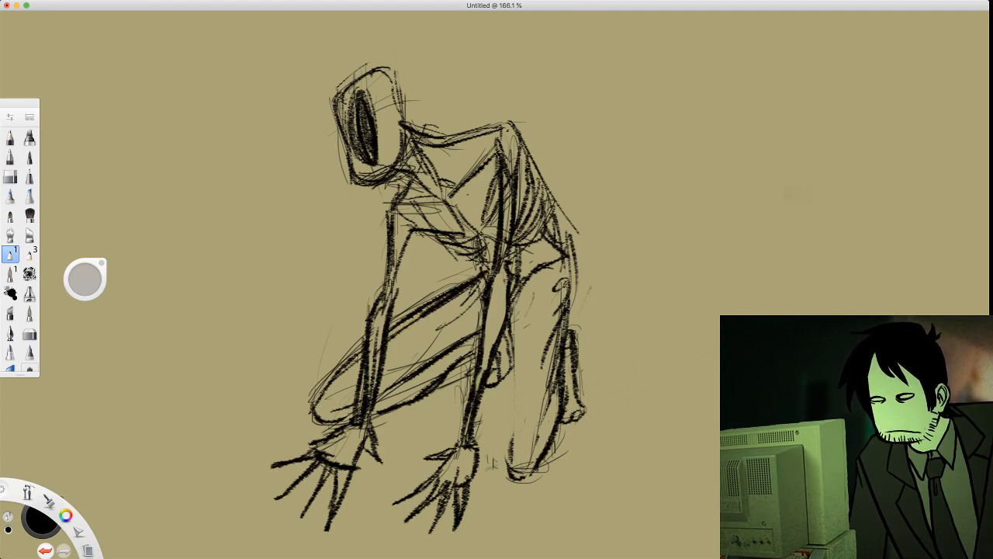
{"action": "mouse_move", "coordinate": [362, 355]}
{"action": "left_mouse_down"}
{"action": "mouse_move", "coordinate": [339, 389]}
{"action": "mouse_move", "coordinate": [337, 402]}
{"action": "mouse_move", "coordinate": [360, 410]}
{"action": "left_mouse_up"}
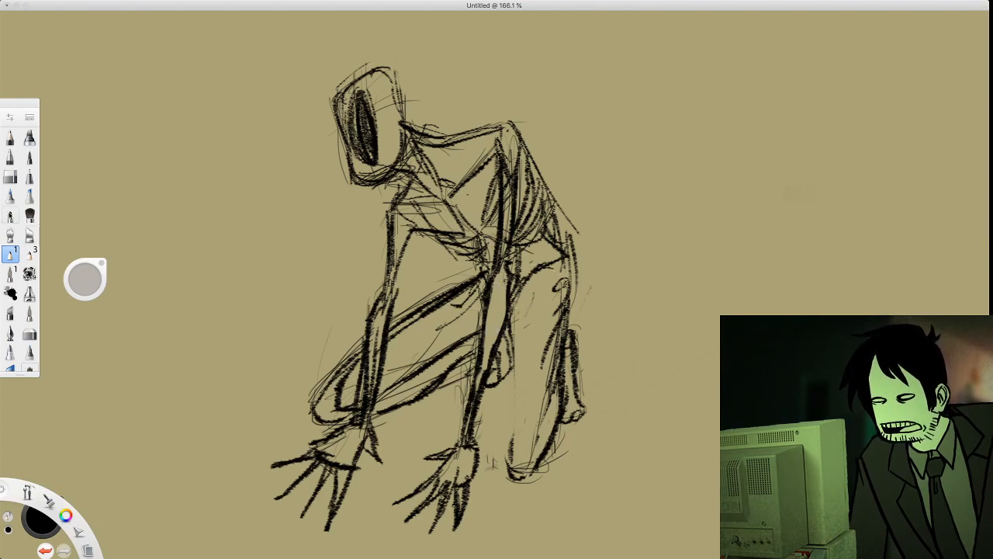
Erase the forward leg's old outer knee contour and the leftover construction lines inside the lower leg
{"action": "left_click", "coordinate": [9, 177]}
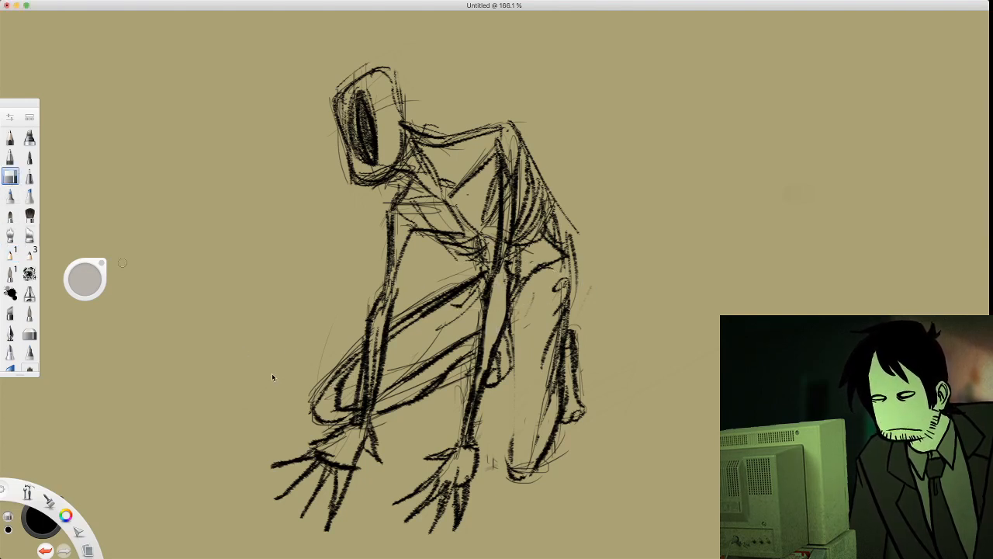
{"action": "left_click_drag", "start_coordinate": [316, 407], "coordinate": [330, 369]}
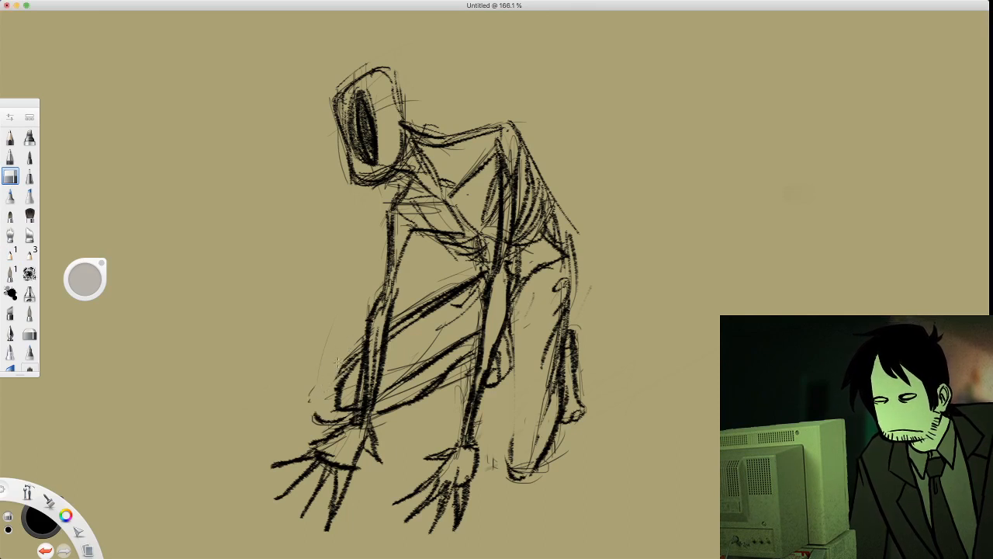
{"action": "left_click_drag", "start_coordinate": [337, 361], "coordinate": [332, 417]}
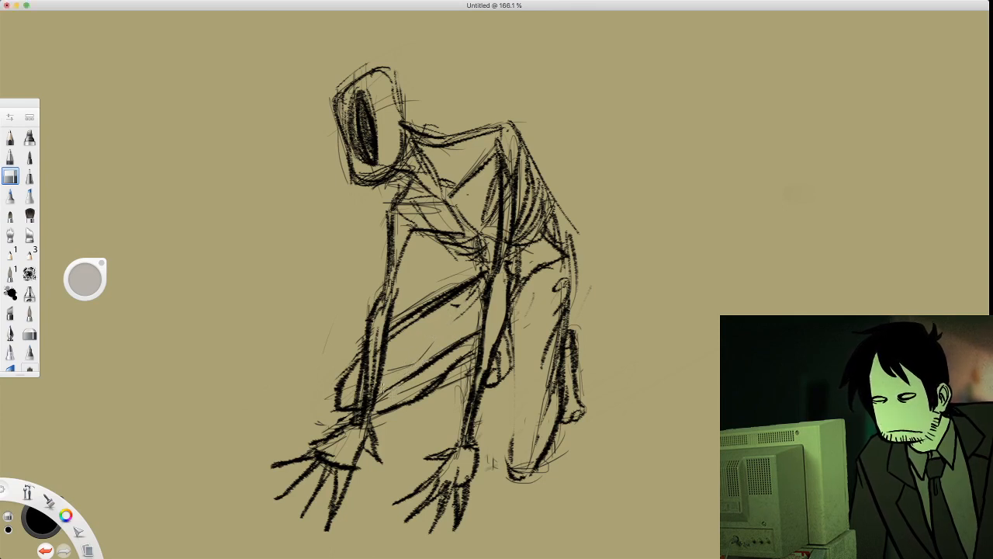
{"action": "left_click_drag", "start_coordinate": [401, 401], "coordinate": [416, 360]}
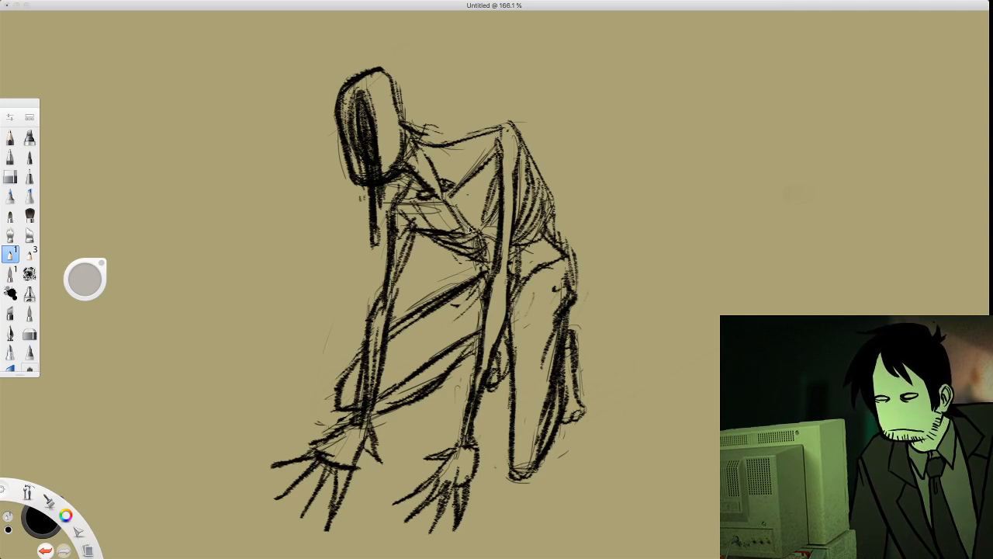
Draw a construction line through the figure's hips extending behind the back to establish the perspective direction
{"action": "scroll", "coordinate": [473, 227], "scroll_direction": "down", "scroll_amount": 5}
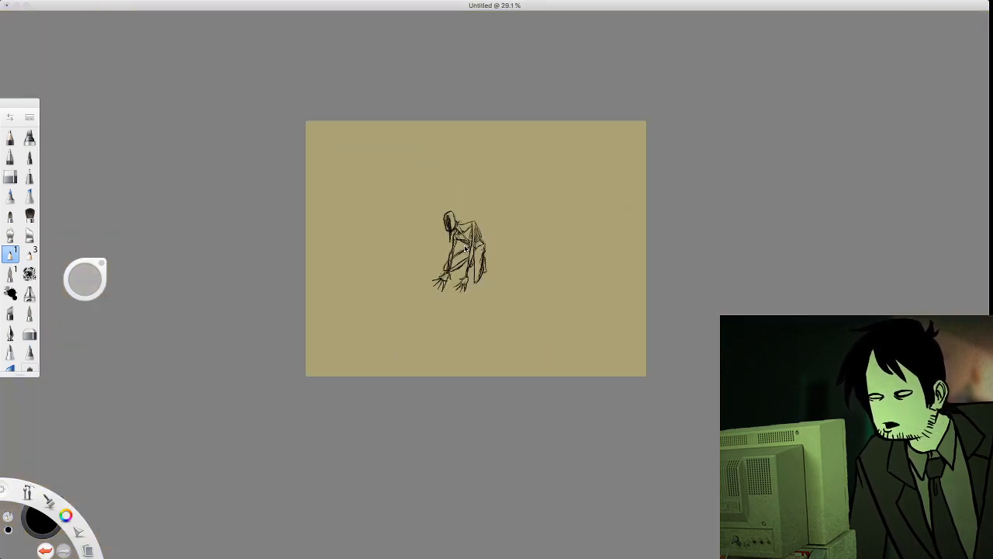
{"action": "scroll", "coordinate": [465, 248], "scroll_direction": "up", "scroll_amount": 3}
{"action": "scroll", "coordinate": [461, 252], "scroll_direction": "down", "scroll_amount": 5}
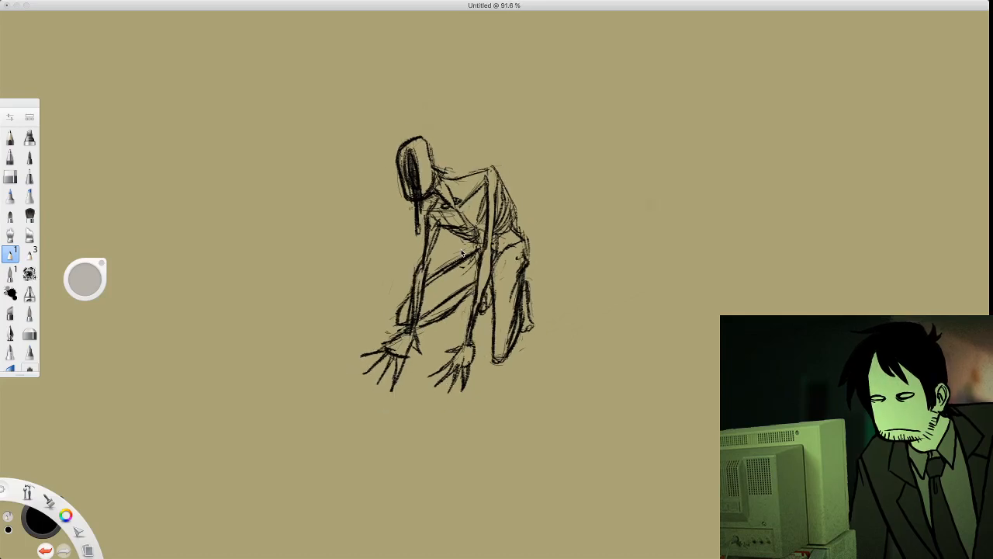
{"action": "scroll", "coordinate": [461, 252], "scroll_direction": "up", "scroll_amount": 3}
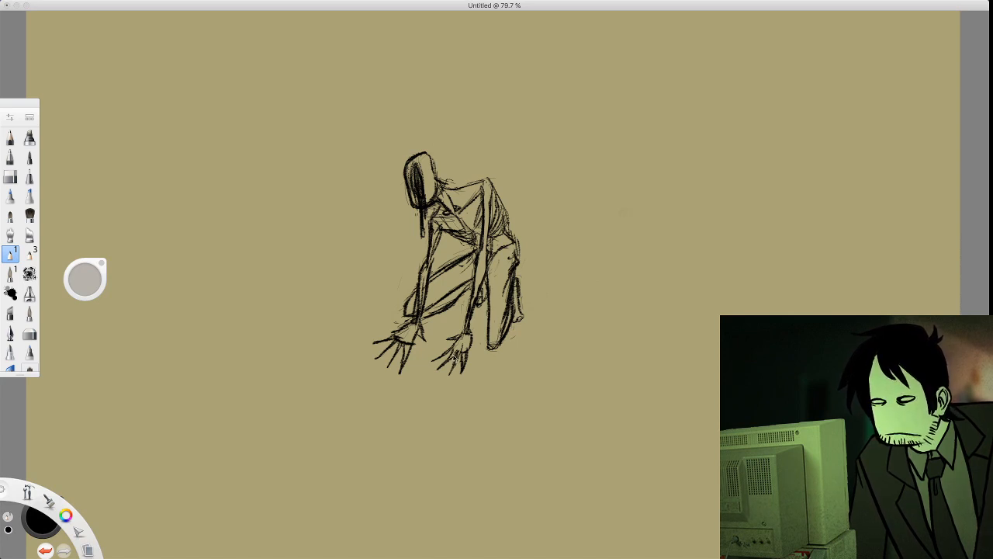
{"action": "left_click", "coordinate": [537, 287]}
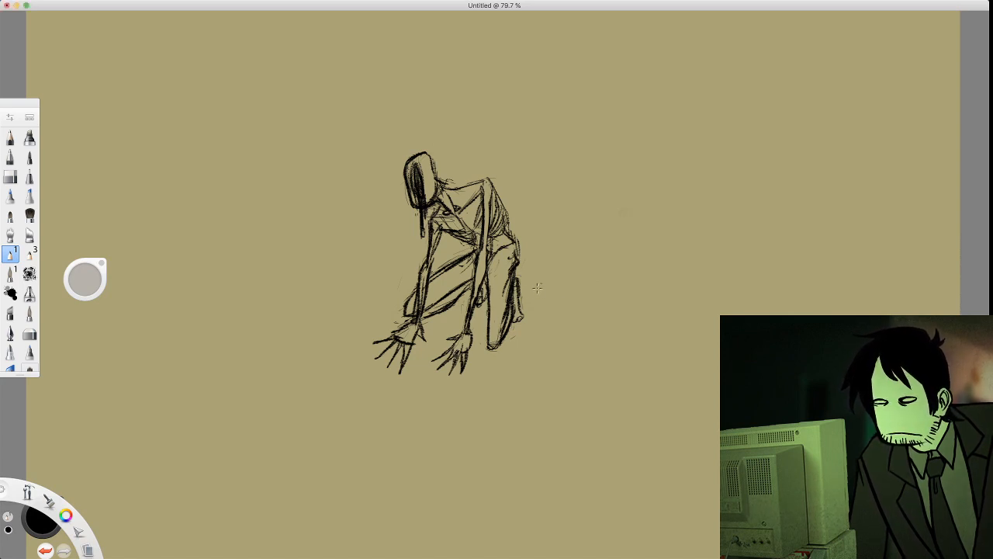
{"action": "left_click_drag", "start_coordinate": [502, 266], "coordinate": [570, 287]}
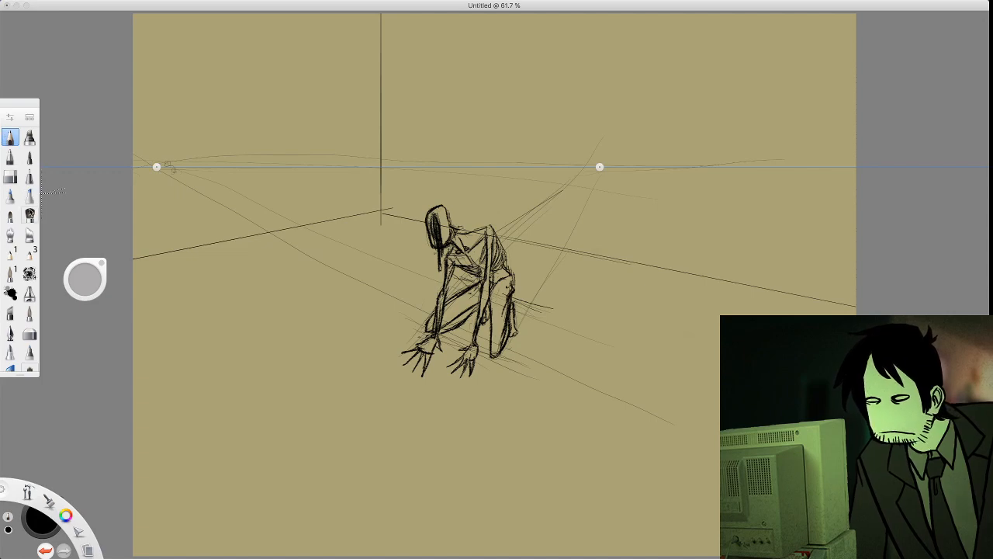
Add receding depth edges inside the window opening on the room's wall with the rough brush
{"action": "left_click", "coordinate": [10, 254]}
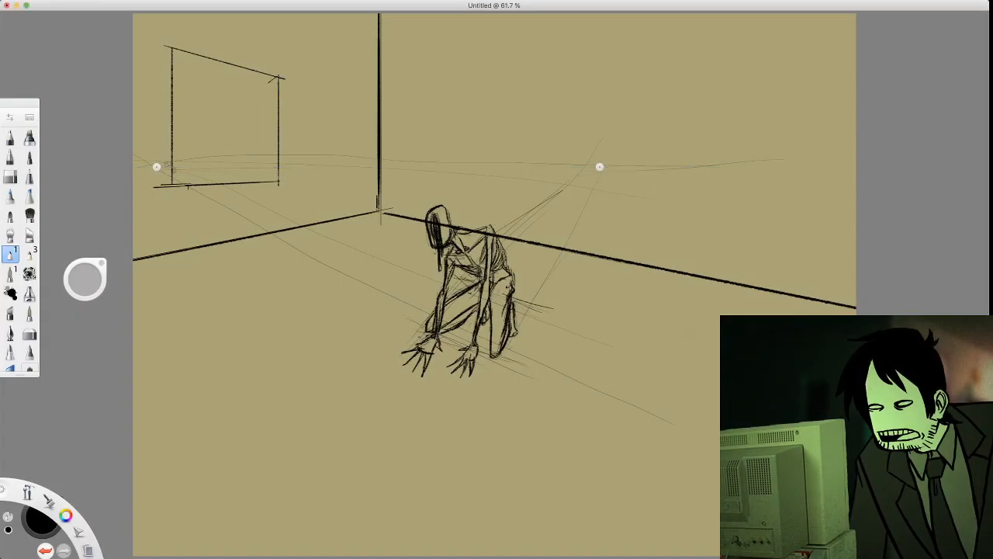
{"action": "left_click_drag", "start_coordinate": [276, 80], "coordinate": [173, 155]}
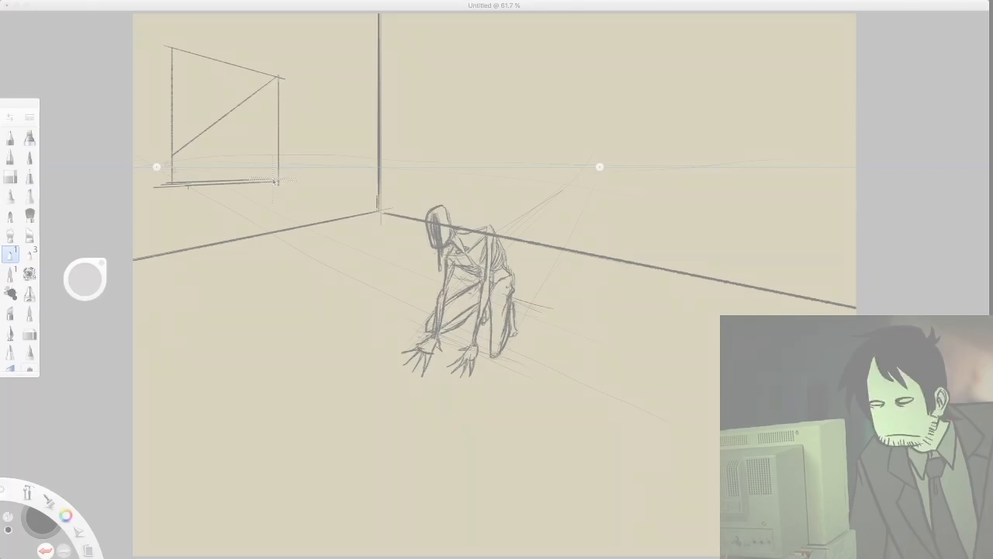
{"action": "left_click_drag", "start_coordinate": [281, 182], "coordinate": [219, 174]}
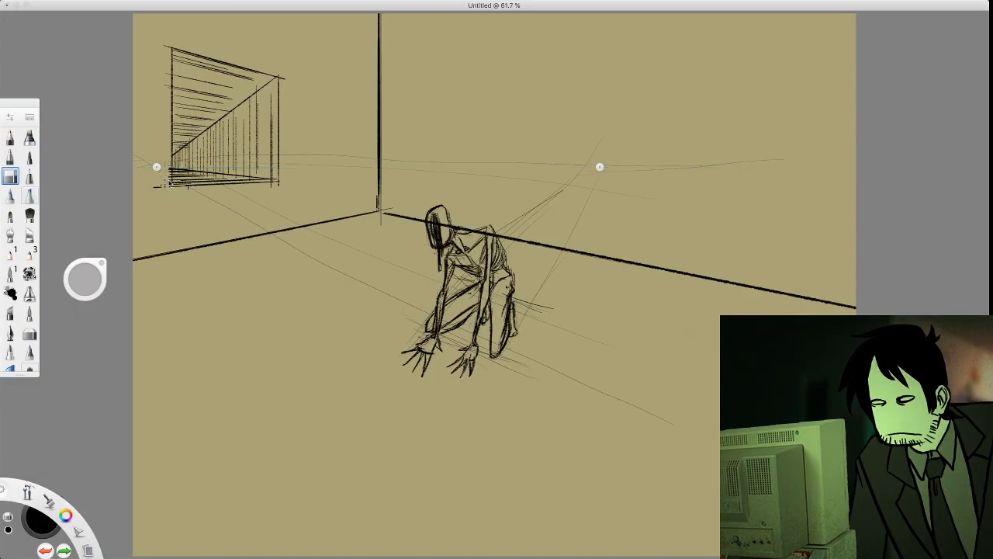
Erase the overshooting strokes around the window's corners and most of the horizon and perspective construction lines around the figure
{"action": "mouse_move", "coordinate": [170, 184]}
{"action": "left_mouse_down"}
{"action": "mouse_move", "coordinate": [168, 168]}
{"action": "mouse_move", "coordinate": [171, 200]}
{"action": "mouse_move", "coordinate": [161, 187]}
{"action": "mouse_move", "coordinate": [159, 204]}
{"action": "mouse_move", "coordinate": [162, 188]}
{"action": "left_mouse_up"}
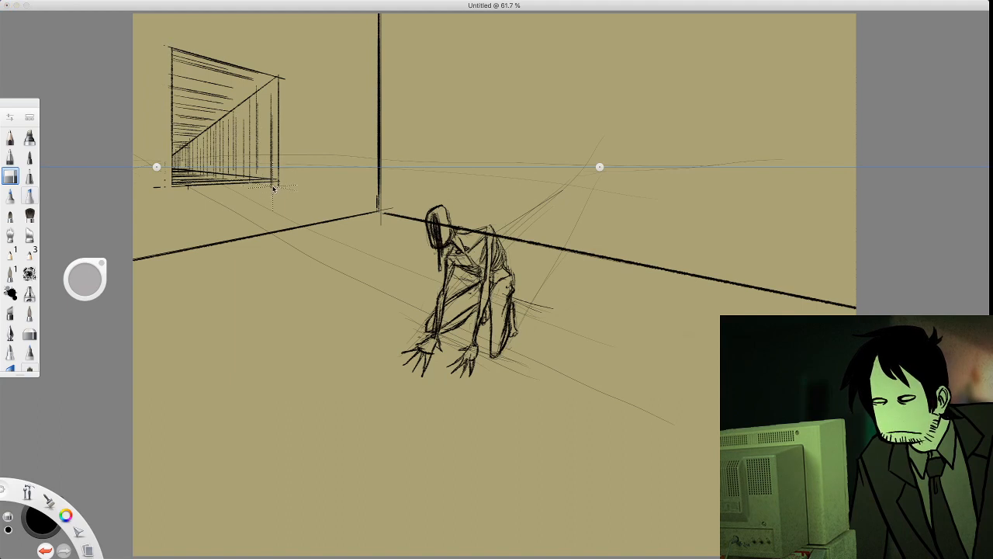
{"action": "key", "text": "super+z"}
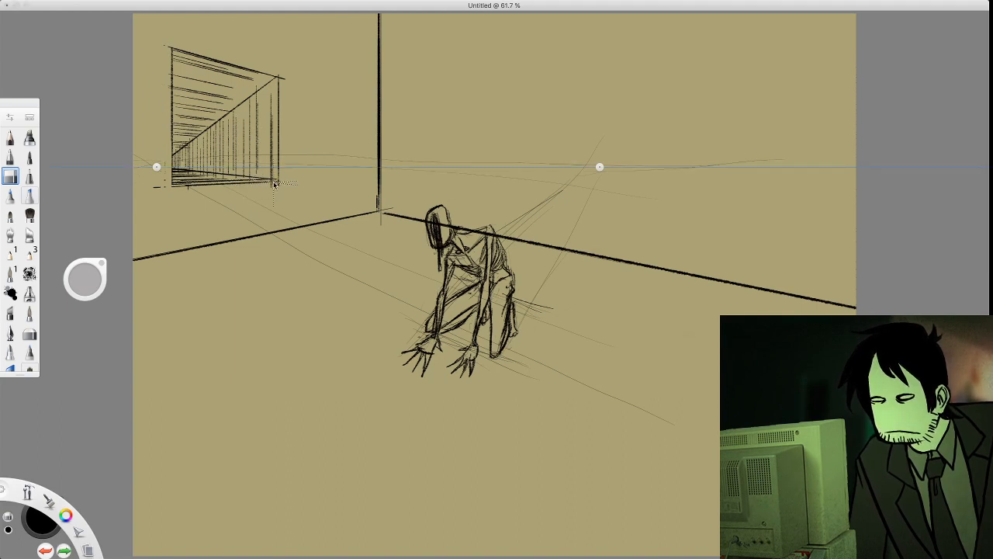
{"action": "key", "text": "super+shift+z"}
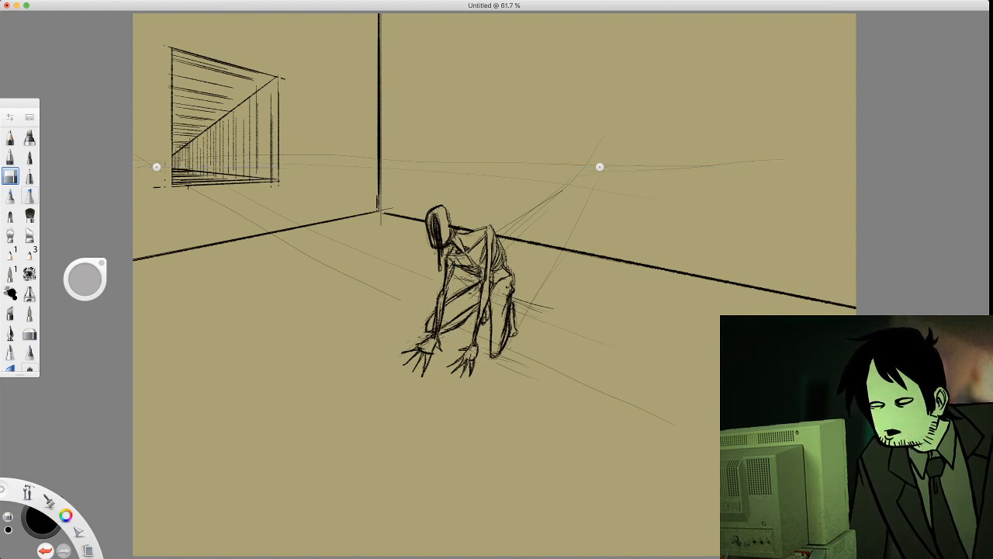
{"action": "mouse_move", "coordinate": [496, 355]}
{"action": "left_mouse_down"}
{"action": "mouse_move", "coordinate": [609, 394]}
{"action": "mouse_move", "coordinate": [485, 318]}
{"action": "mouse_move", "coordinate": [536, 323]}
{"action": "left_mouse_up"}
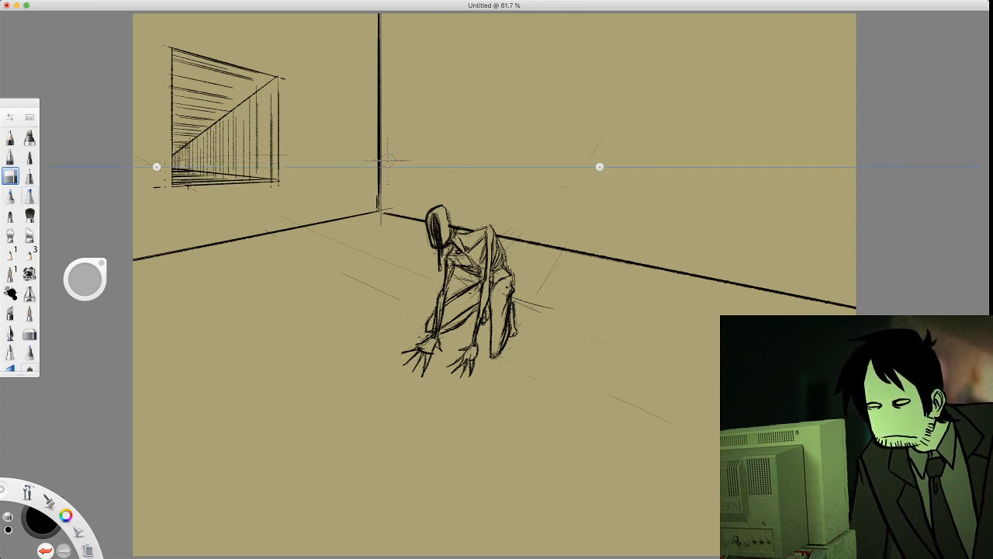
{"action": "mouse_move", "coordinate": [152, 169]}
{"action": "left_mouse_down"}
{"action": "mouse_move", "coordinate": [141, 164]}
{"action": "mouse_move", "coordinate": [145, 174]}
{"action": "left_mouse_up"}
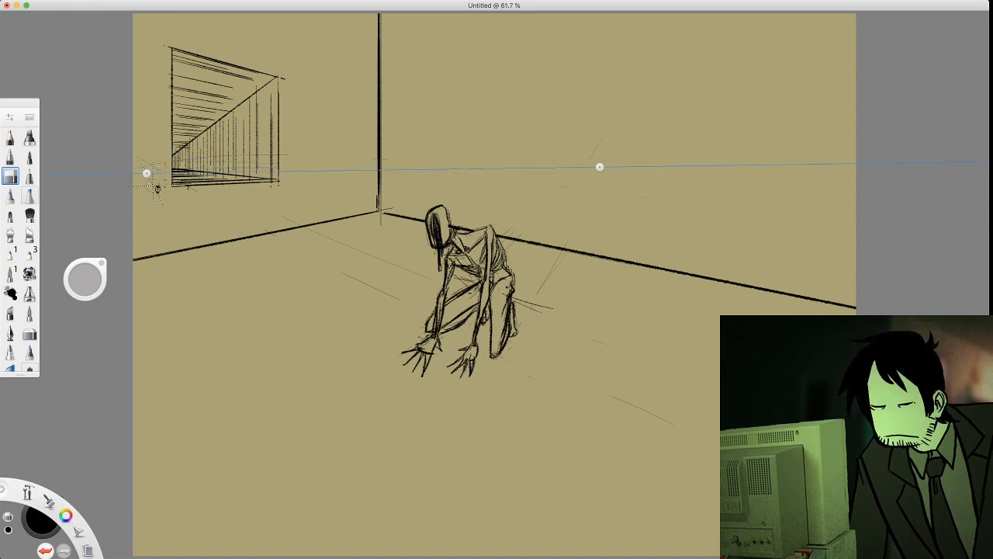
{"action": "key", "text": "super+z"}
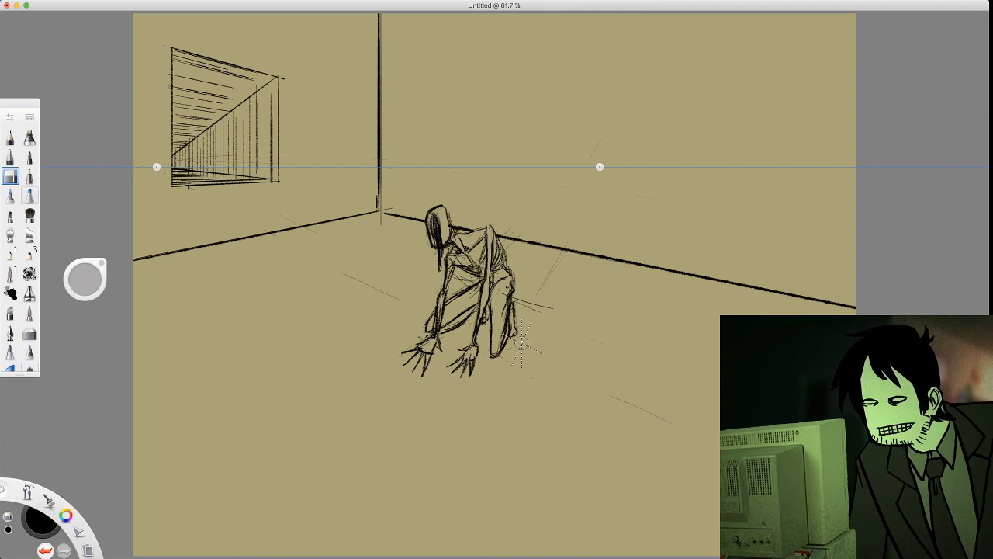
Erase the wall's floor edge running behind the figure and the hatched window opening on the other wall
{"action": "left_click", "coordinate": [9, 254]}
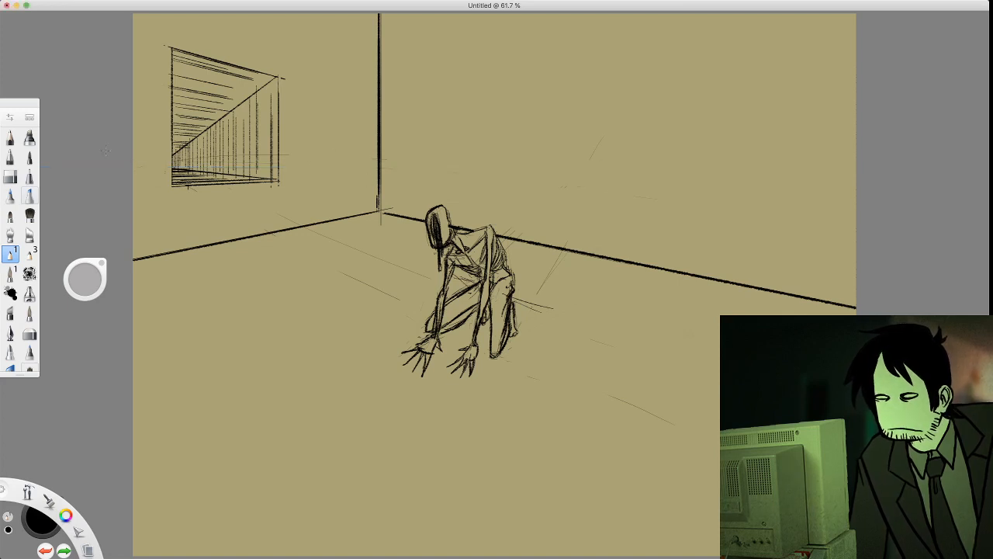
{"action": "left_click", "coordinate": [10, 177]}
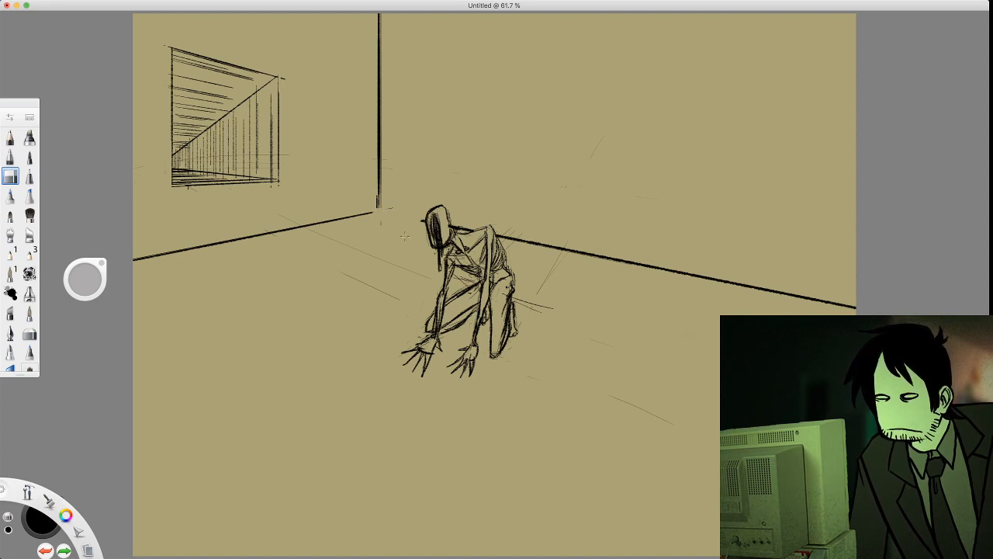
{"action": "mouse_move", "coordinate": [454, 228]}
{"action": "left_mouse_down"}
{"action": "mouse_move", "coordinate": [658, 269]}
{"action": "mouse_move", "coordinate": [544, 255]}
{"action": "left_mouse_up"}
{"action": "left_click_drag", "start_coordinate": [702, 279], "coordinate": [653, 278]}
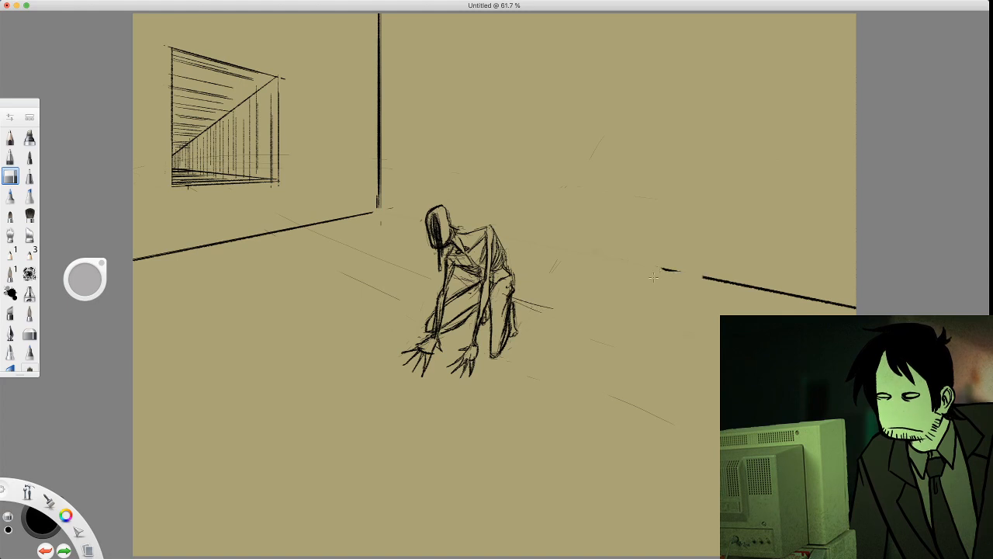
{"action": "mouse_move", "coordinate": [735, 285]}
{"action": "left_mouse_down"}
{"action": "mouse_move", "coordinate": [837, 311]}
{"action": "mouse_move", "coordinate": [747, 272]}
{"action": "mouse_move", "coordinate": [857, 309]}
{"action": "left_mouse_up"}
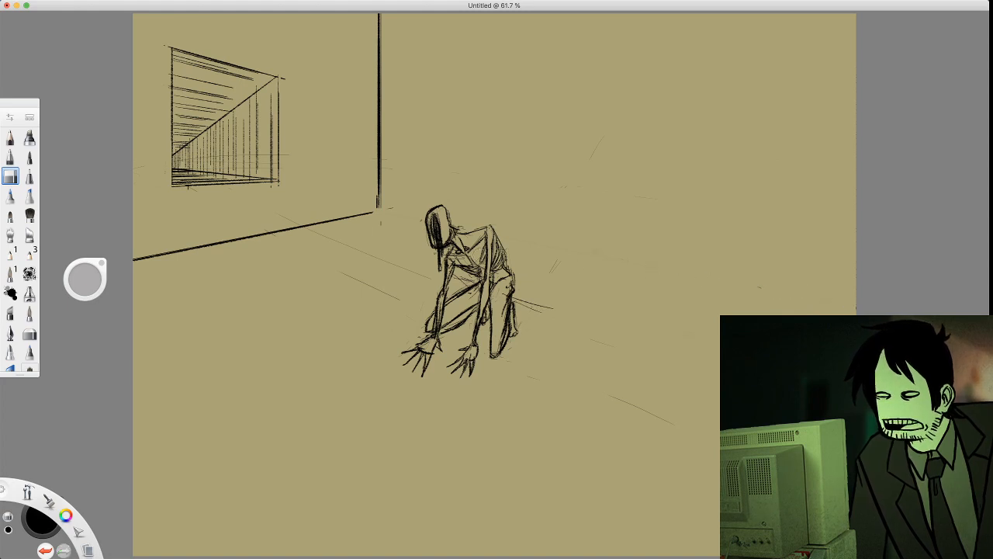
{"action": "mouse_move", "coordinate": [232, 128]}
{"action": "left_mouse_down"}
{"action": "mouse_move", "coordinate": [190, 159]}
{"action": "mouse_move", "coordinate": [154, 103]}
{"action": "left_mouse_up"}
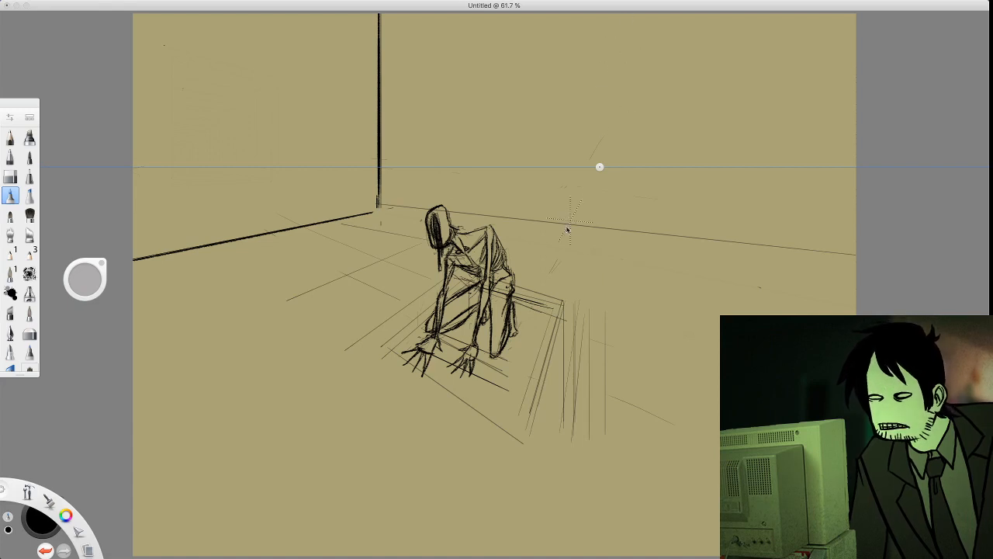
Move the left vanishing point outside the canvas and re-sketch the room, window and a hatched square floor pit before the figure's hands
{"action": "left_click", "coordinate": [988, 199]}
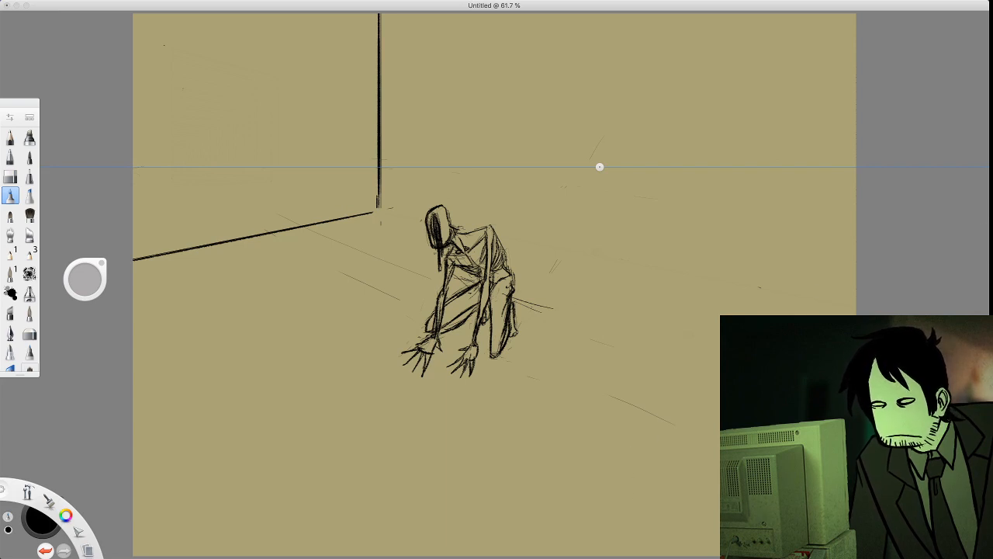
{"action": "key", "text": "p"}
{"action": "key", "text": "e"}
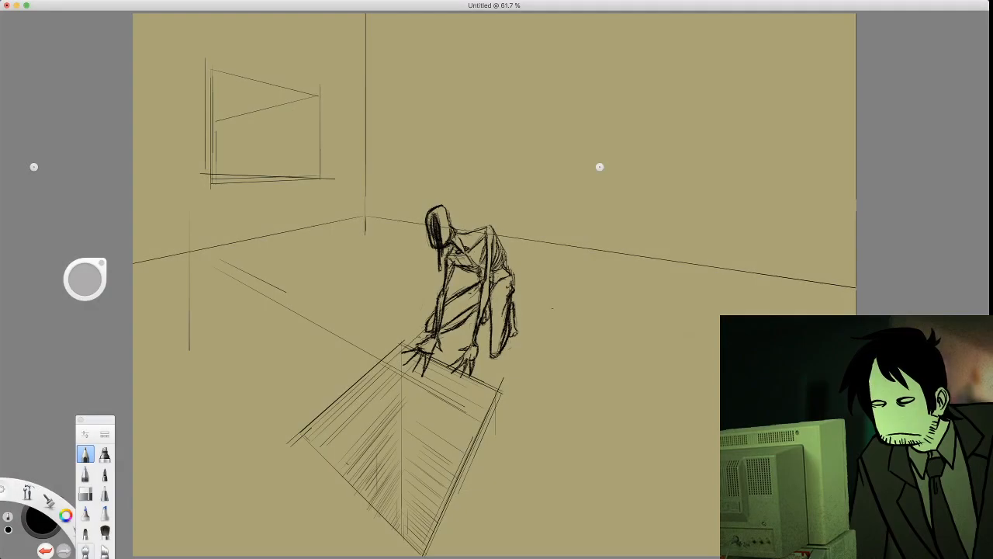
{"action": "left_click_drag", "start_coordinate": [313, 448], "coordinate": [313, 532]}
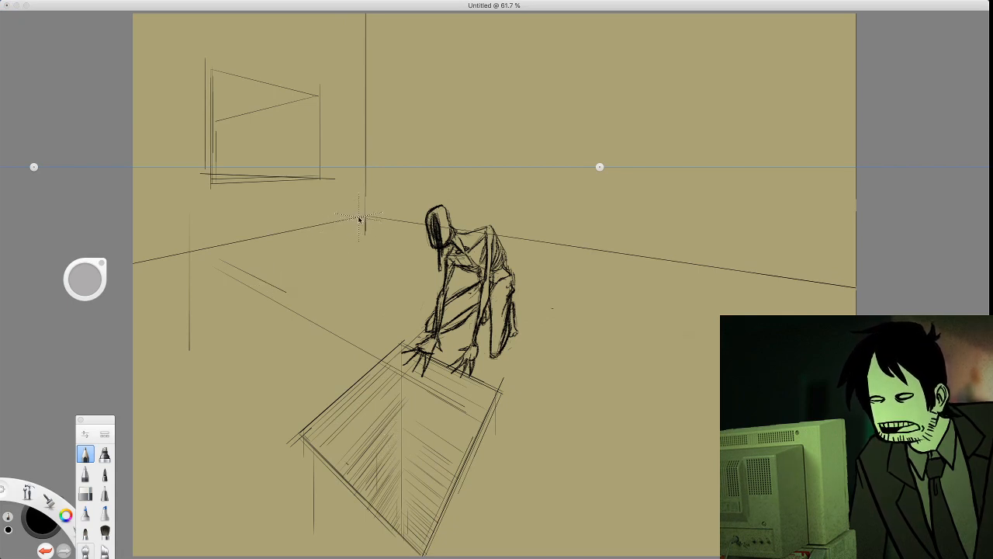
Retrace both floor edges, the room's vertical corner and the pit's inner corner with thin pencil lines along the perspective guides
{"action": "left_click_drag", "start_coordinate": [362, 217], "coordinate": [158, 256]}
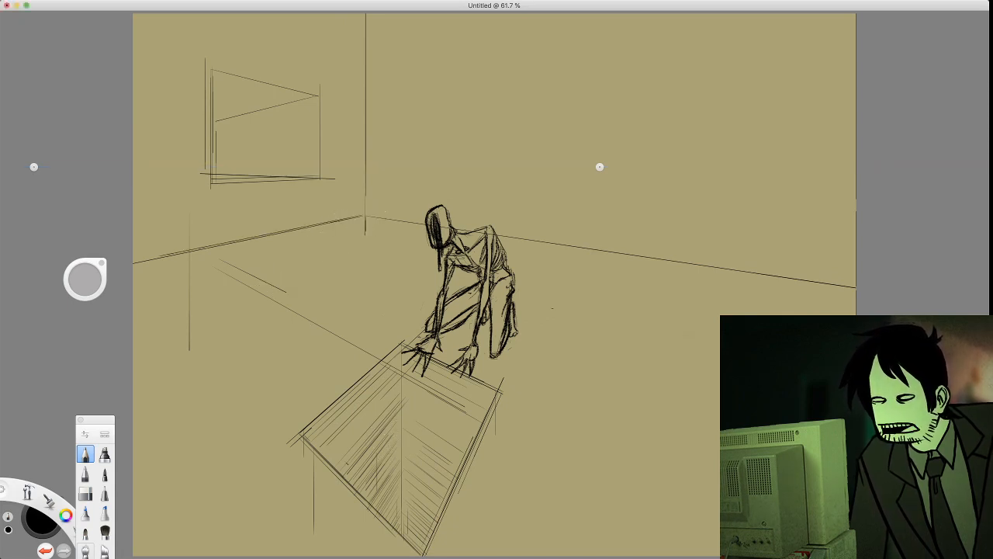
{"action": "left_click", "coordinate": [134, 270]}
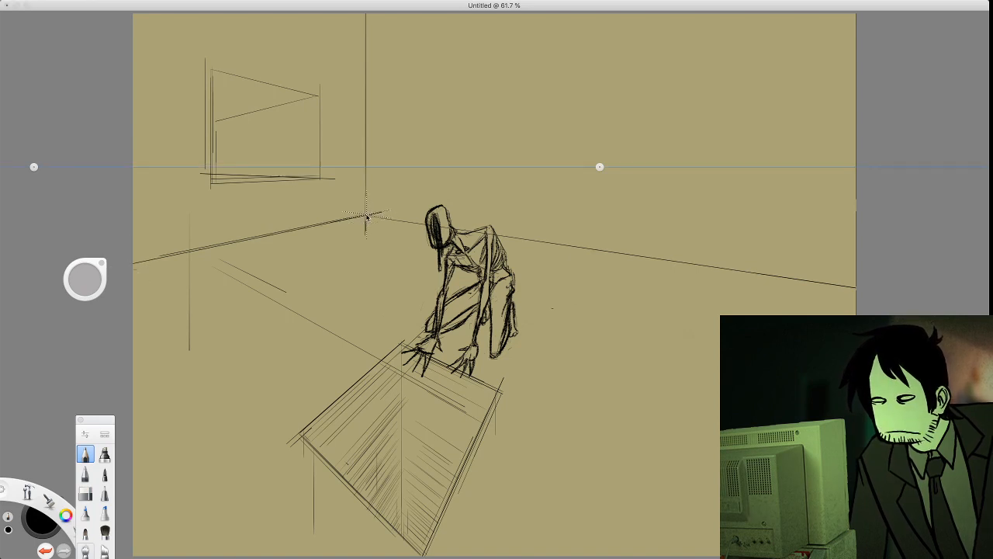
{"action": "left_click_drag", "start_coordinate": [366, 137], "coordinate": [366, 205]}
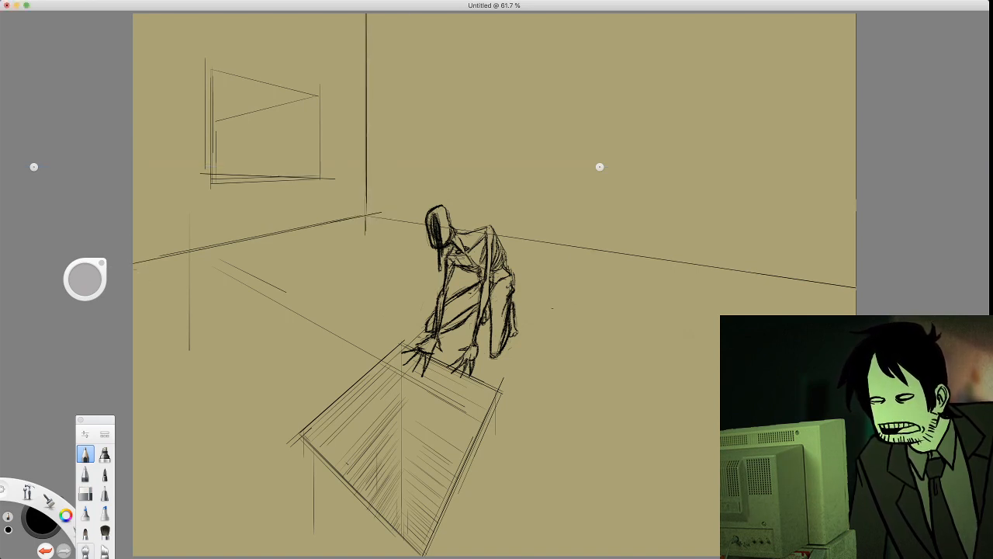
{"action": "left_click_drag", "start_coordinate": [369, 214], "coordinate": [807, 278]}
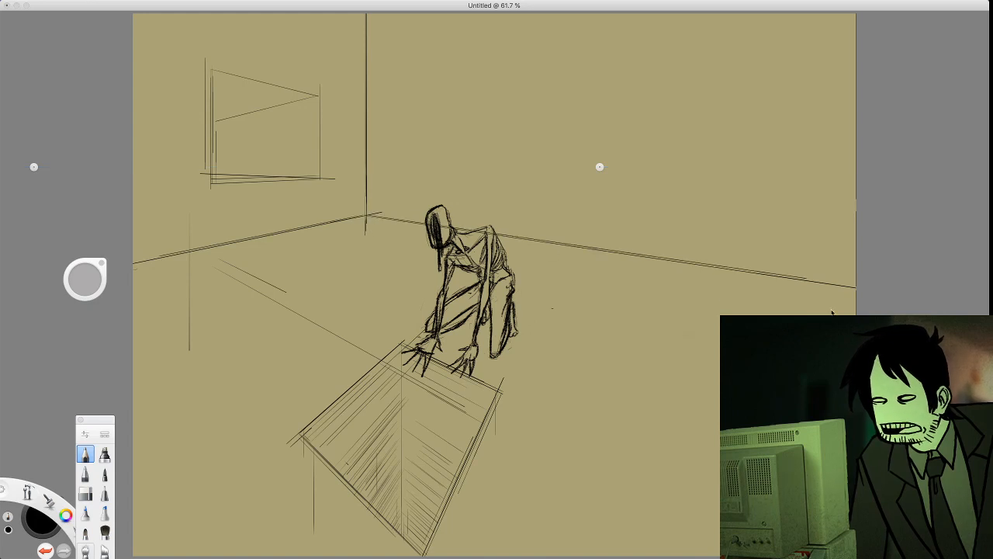
{"action": "left_click_drag", "start_coordinate": [832, 312], "coordinate": [898, 306]}
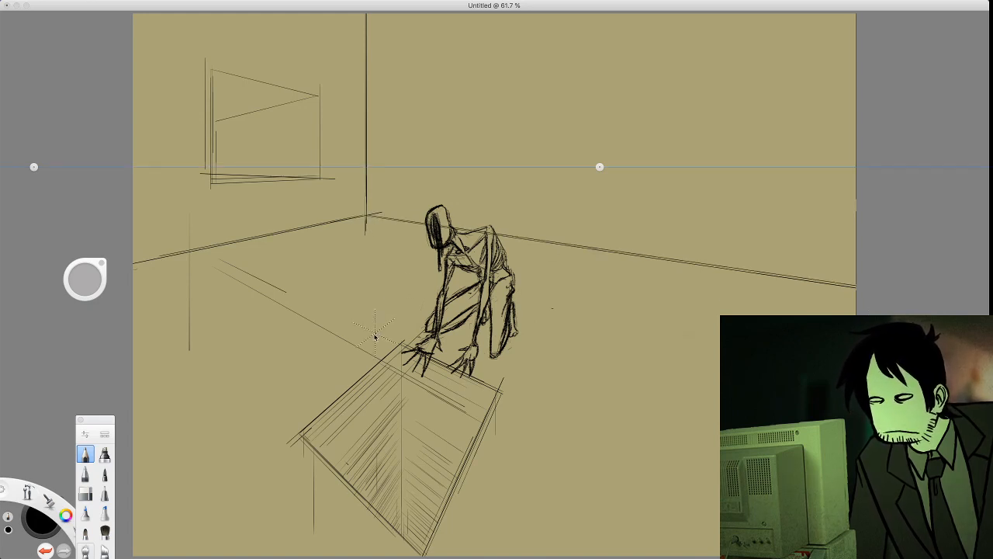
{"action": "left_click_drag", "start_coordinate": [400, 354], "coordinate": [399, 420]}
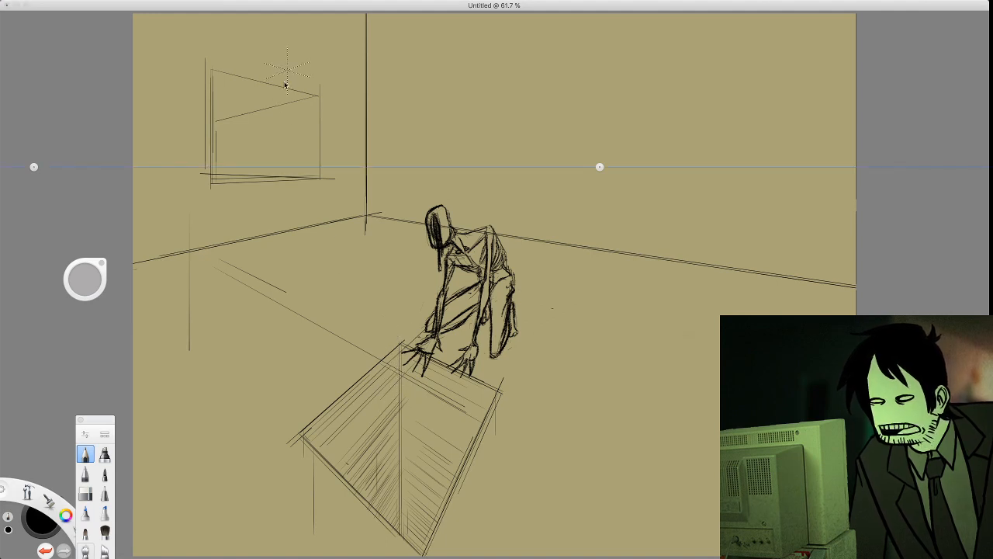
Reinforce the window opening's outer edges and sloping inner top edge with thin pencil lines
{"action": "left_click_drag", "start_coordinate": [220, 119], "coordinate": [304, 129]}
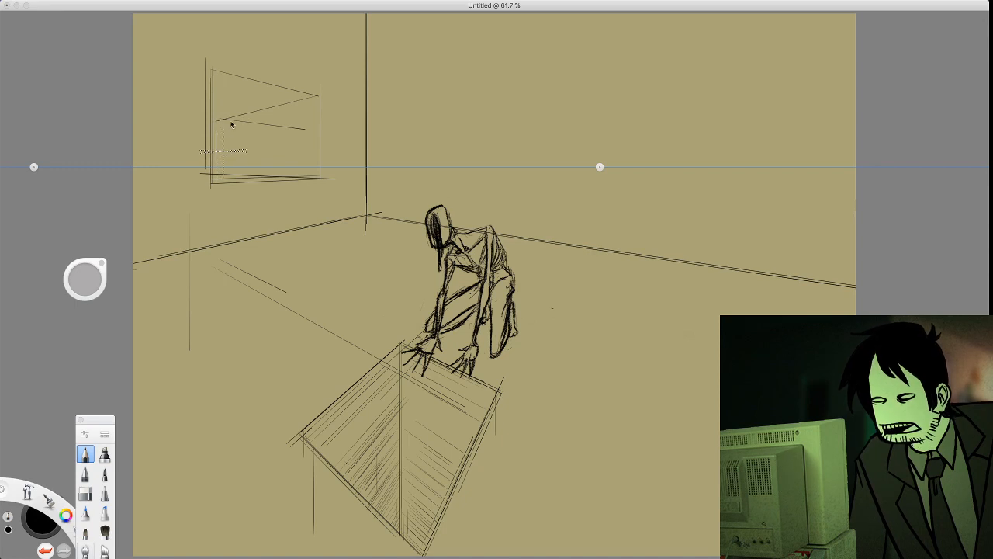
{"action": "key", "text": "ctrl+z"}
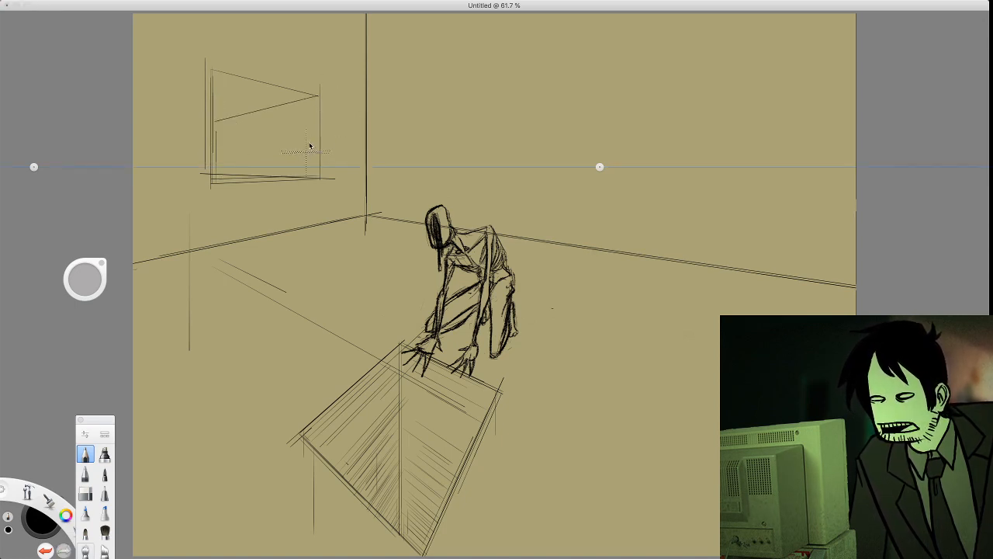
{"action": "left_click_drag", "start_coordinate": [318, 96], "coordinate": [318, 130]}
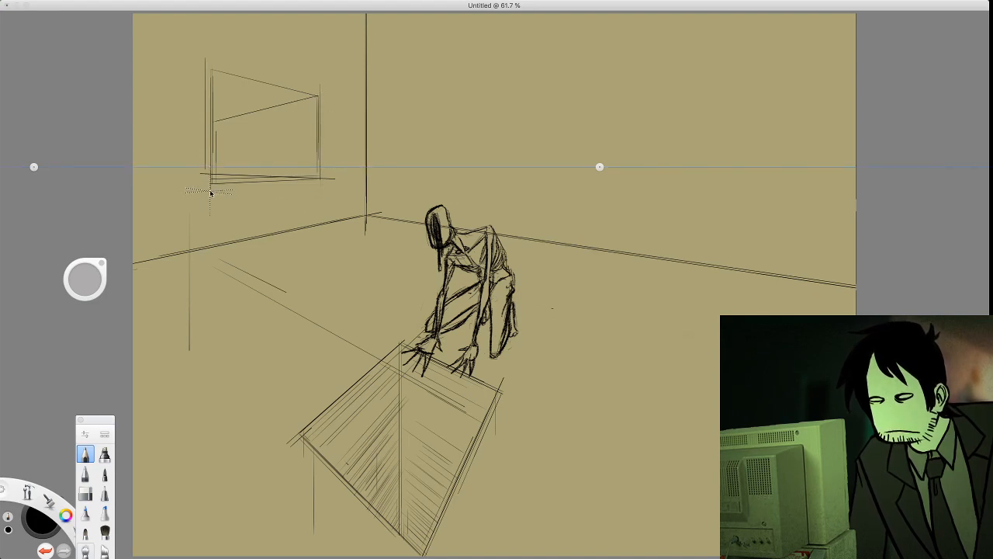
{"action": "left_click_drag", "start_coordinate": [212, 184], "coordinate": [298, 180]}
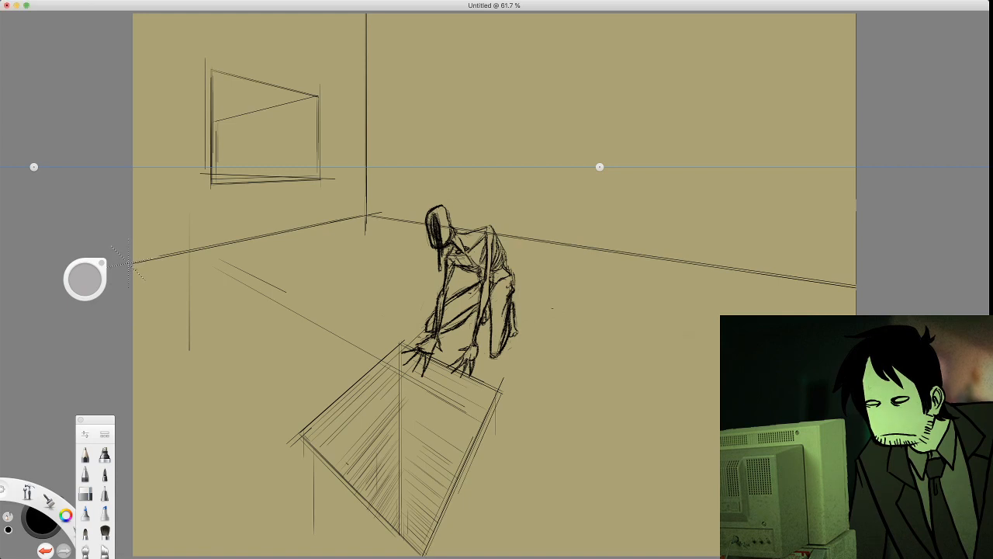
Thicken the room's floor edges, vertical corner and the floor pit's four-sided outline with heavy rough strokes
{"action": "left_click_drag", "start_coordinate": [128, 266], "coordinate": [319, 225]}
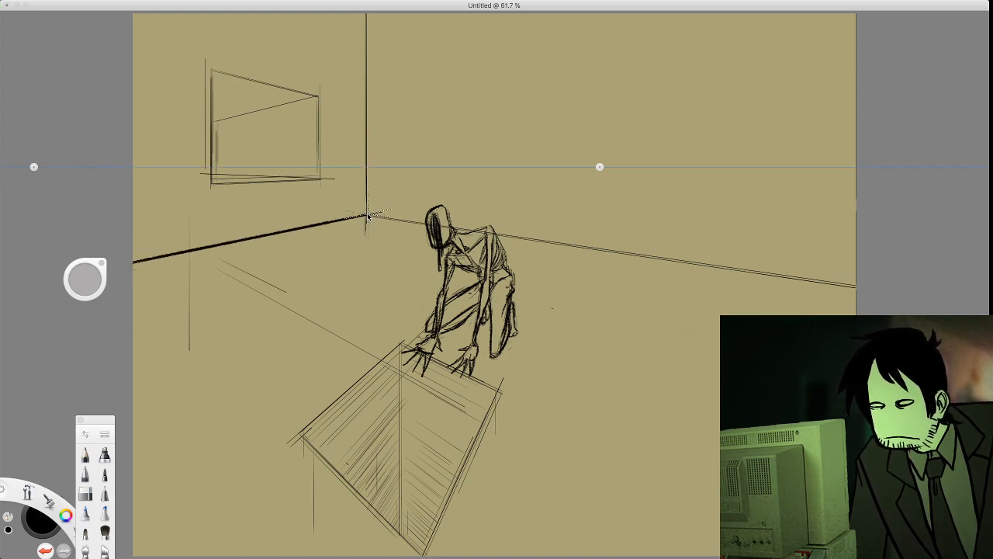
{"action": "left_click_drag", "start_coordinate": [366, 217], "coordinate": [365, 12]}
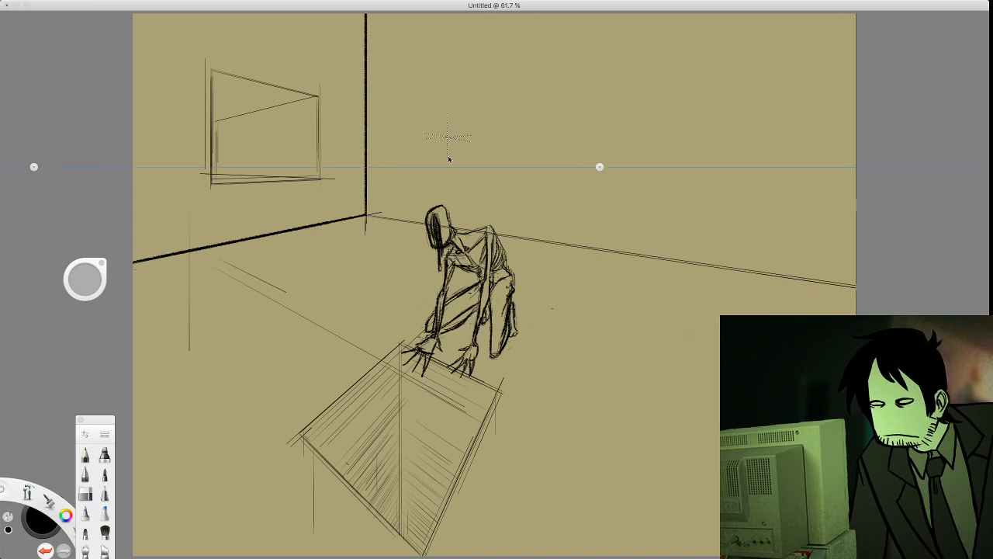
{"action": "left_click_drag", "start_coordinate": [366, 215], "coordinate": [855, 286]}
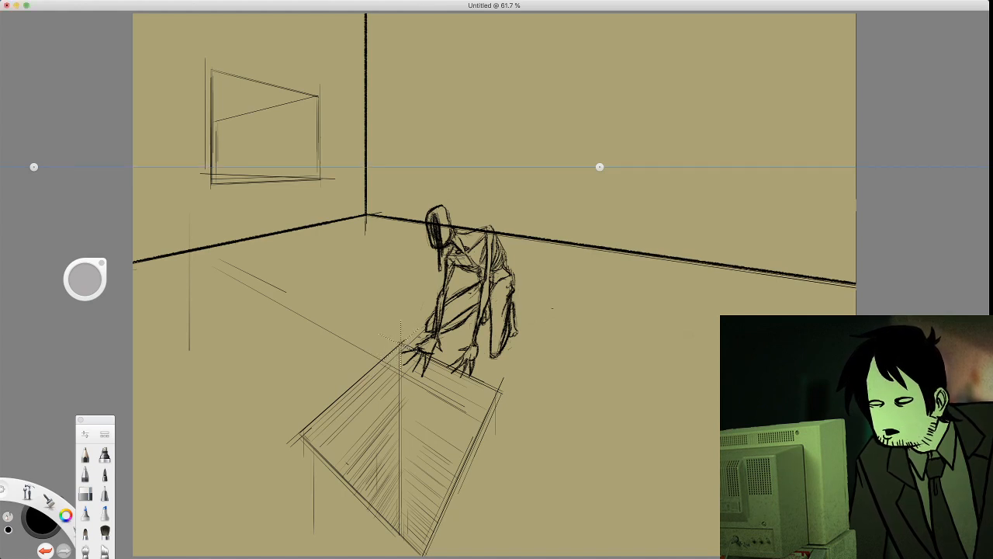
{"action": "mouse_move", "coordinate": [401, 346]}
{"action": "left_mouse_down"}
{"action": "mouse_move", "coordinate": [305, 431]}
{"action": "mouse_move", "coordinate": [316, 451]}
{"action": "mouse_move", "coordinate": [411, 546]}
{"action": "mouse_move", "coordinate": [444, 505]}
{"action": "mouse_move", "coordinate": [477, 433]}
{"action": "left_mouse_up"}
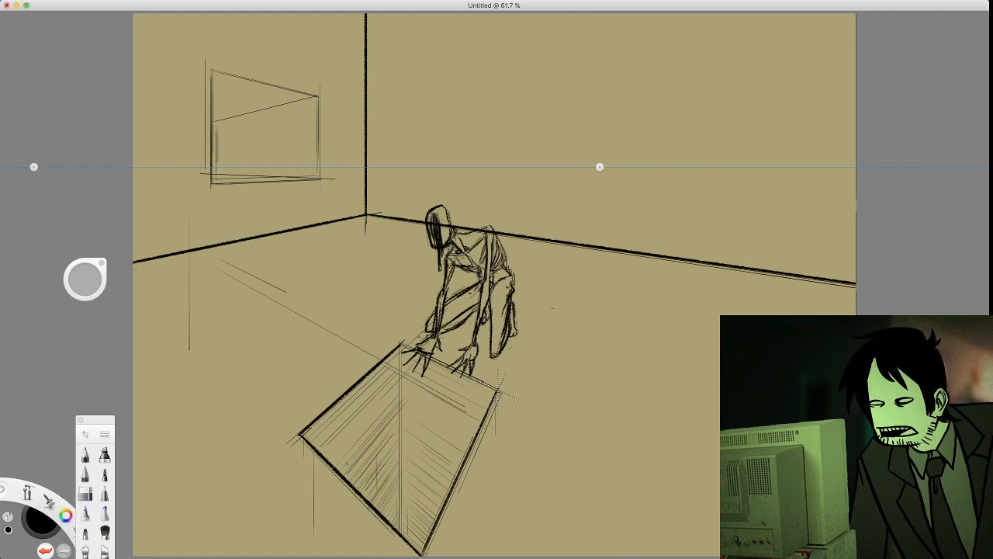
{"action": "left_click_drag", "start_coordinate": [497, 389], "coordinate": [423, 354]}
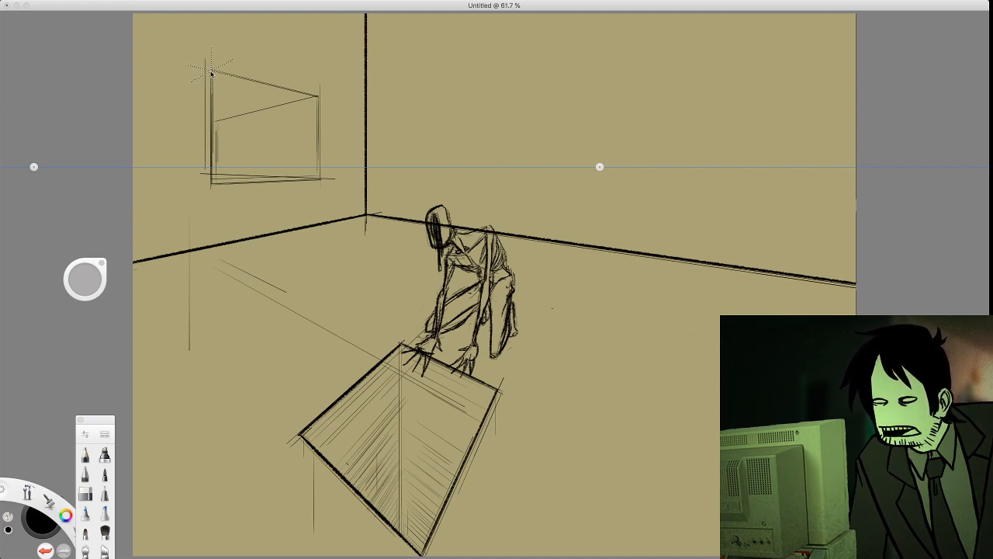
Thicken the window opening's four outer edges and darken its sloping inner top edge with the rough brush
{"action": "mouse_move", "coordinate": [209, 70]}
{"action": "left_mouse_down"}
{"action": "mouse_move", "coordinate": [210, 180]}
{"action": "mouse_move", "coordinate": [265, 185]}
{"action": "left_mouse_up"}
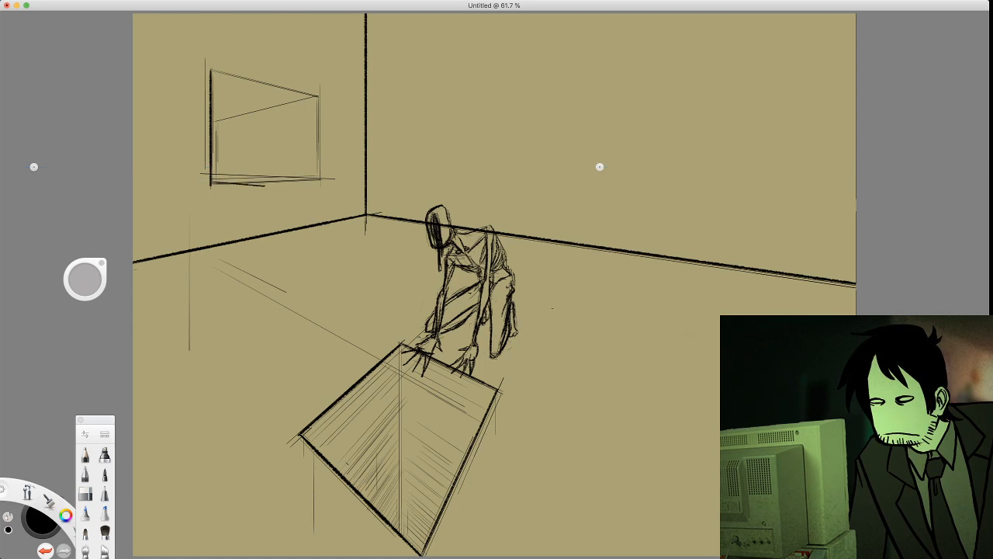
{"action": "key", "text": "super+z"}
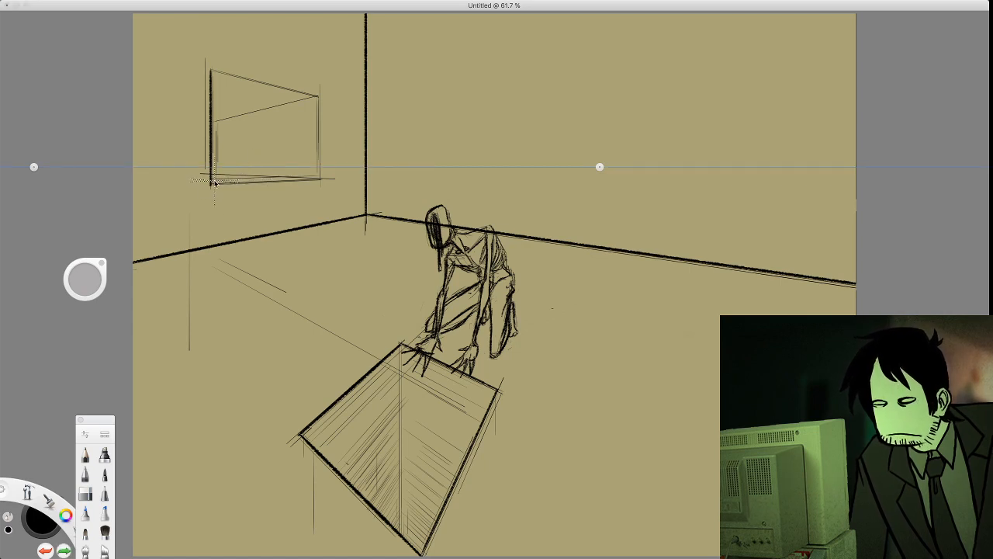
{"action": "left_click_drag", "start_coordinate": [211, 184], "coordinate": [260, 182]}
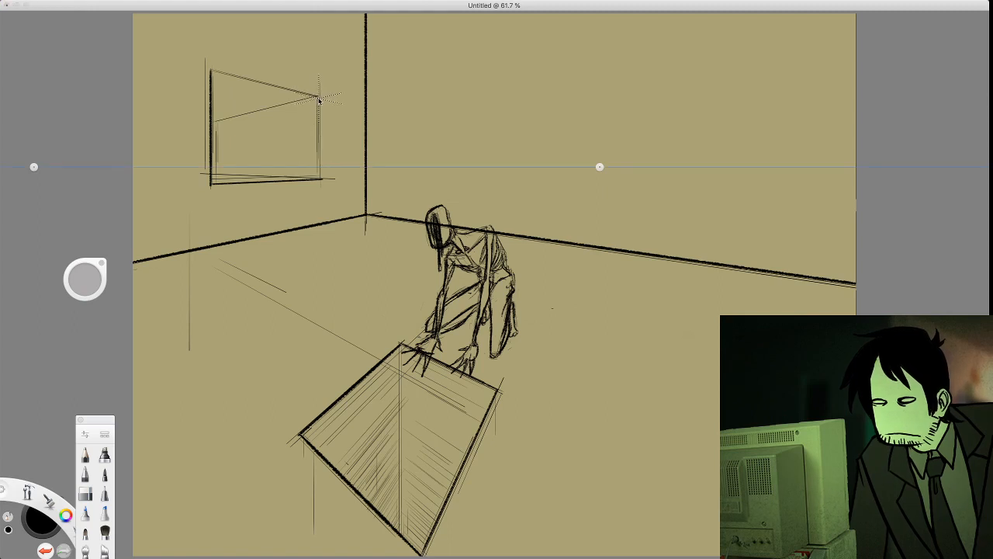
{"action": "left_click_drag", "start_coordinate": [318, 97], "coordinate": [319, 155]}
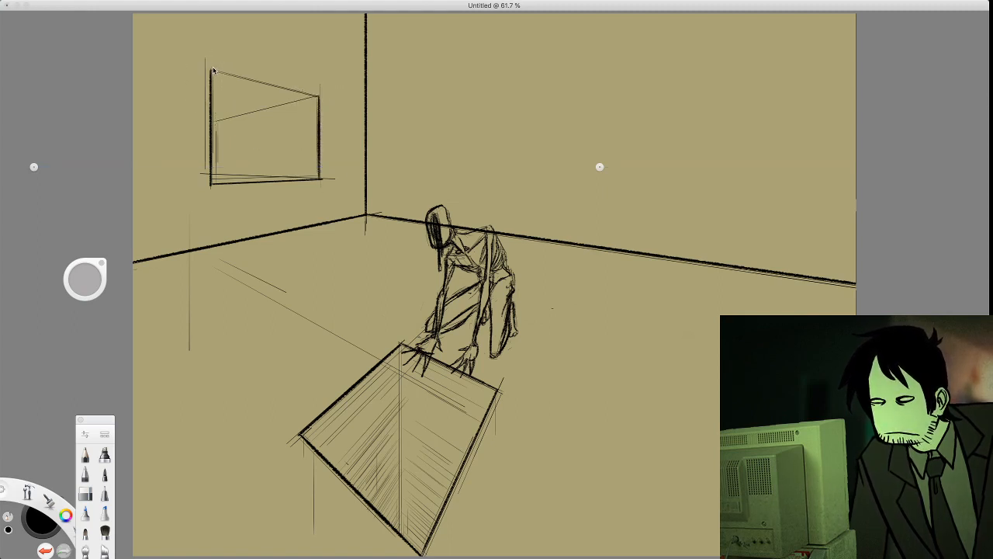
{"action": "left_click_drag", "start_coordinate": [210, 70], "coordinate": [314, 94]}
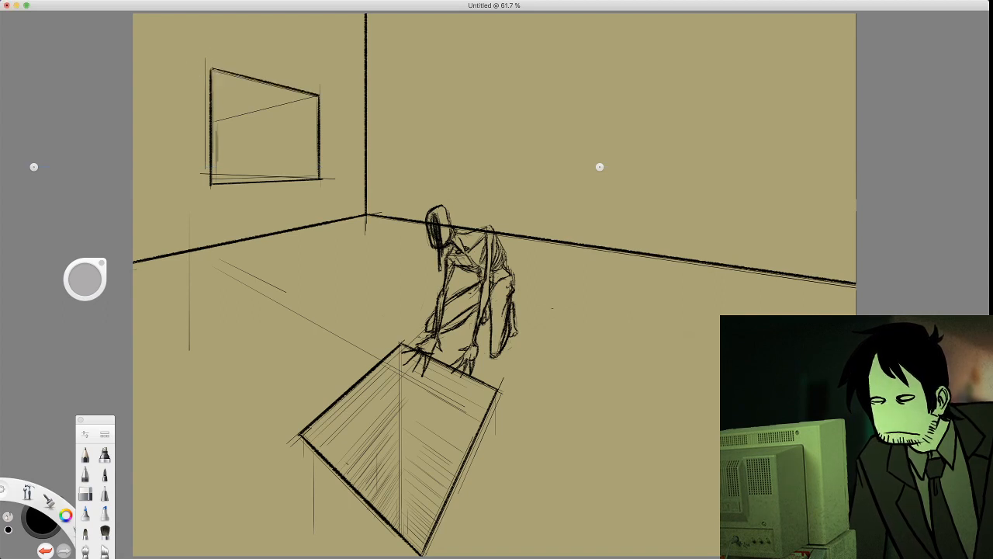
{"action": "left_click_drag", "start_coordinate": [214, 122], "coordinate": [243, 113]}
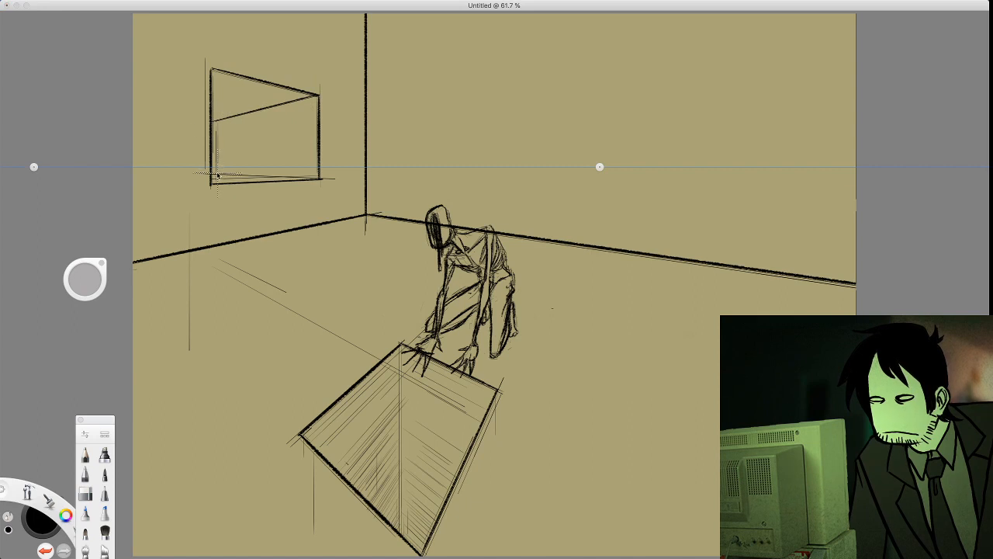
Draw the window opening's inner bottom edge as a dark rough line along the perspective guides
{"action": "left_click_drag", "start_coordinate": [211, 171], "coordinate": [266, 173]}
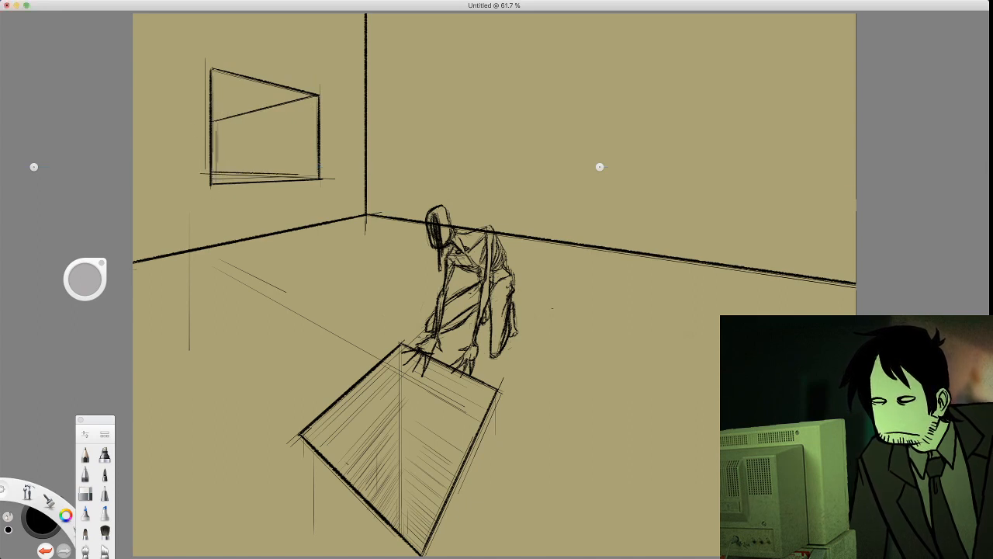
{"action": "key", "text": "super+z"}
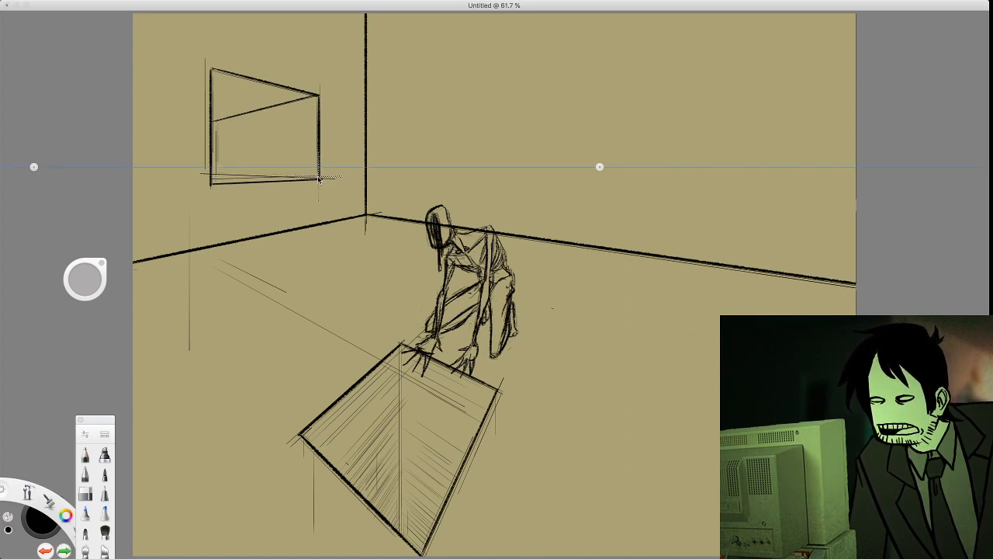
{"action": "left_click_drag", "start_coordinate": [319, 180], "coordinate": [292, 177]}
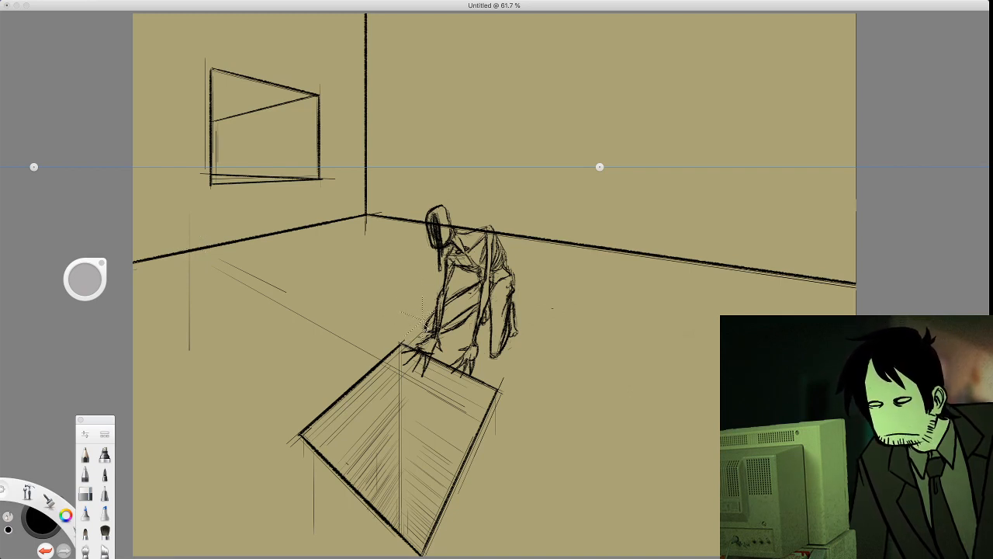
{"action": "left_click_drag", "start_coordinate": [430, 354], "coordinate": [426, 368]}
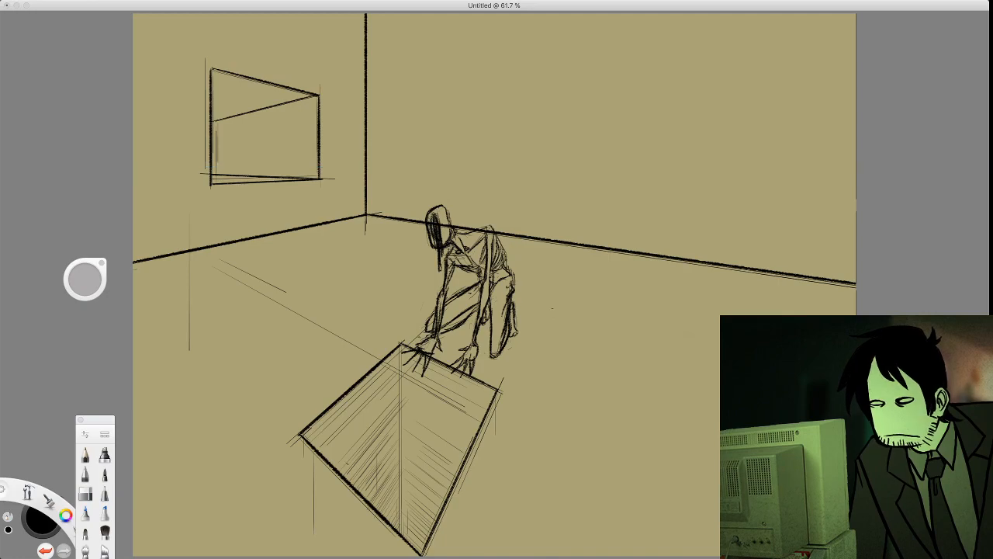
Erase the stray construction lines on the open floor and beside the pit's left edge, keeping the floor edge intact
{"action": "left_click", "coordinate": [86, 494]}
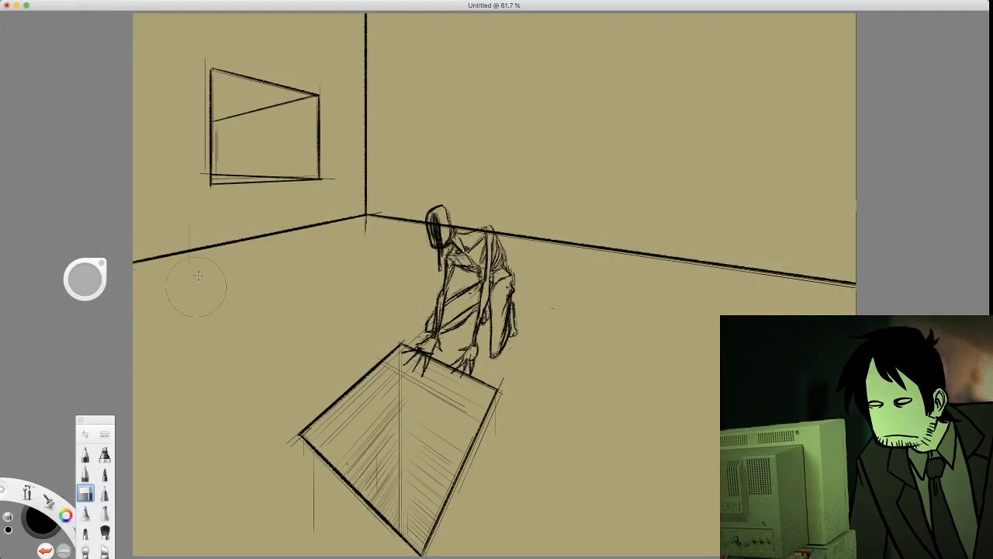
{"action": "left_click_drag", "start_coordinate": [190, 281], "coordinate": [188, 276]}
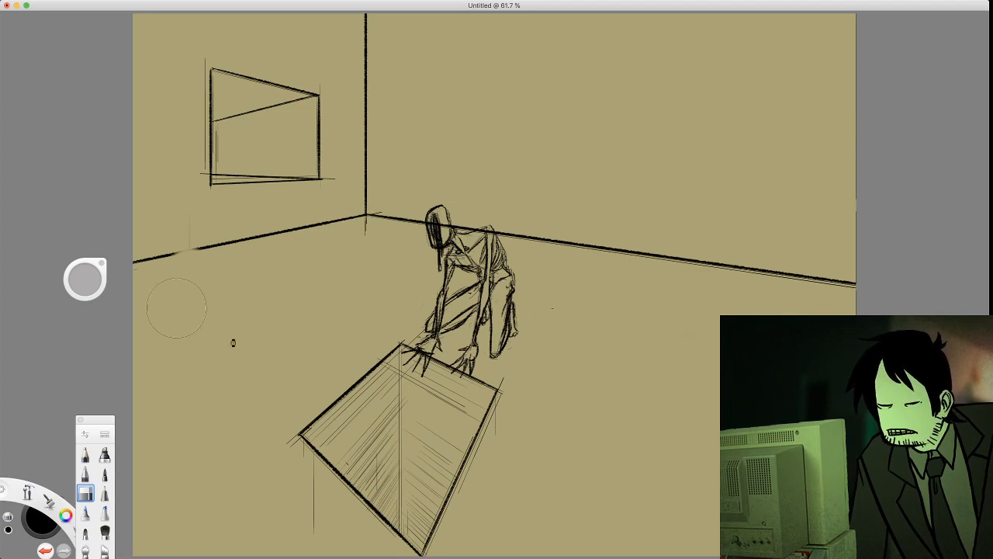
{"action": "key", "text": "super+z"}
{"action": "left_click_drag", "start_coordinate": [271, 450], "coordinate": [307, 483]}
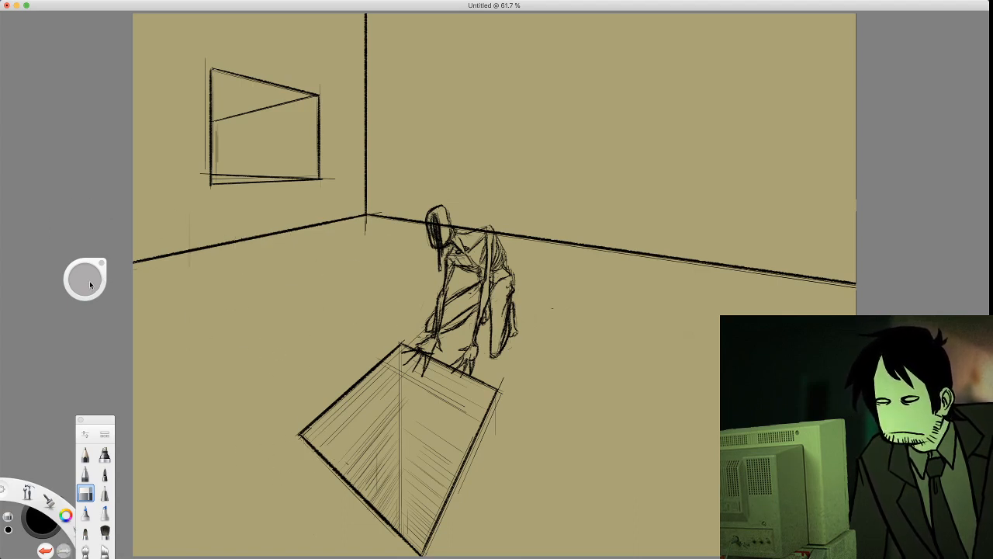
Shrink the eraser and clean up overshooting lines around the window, the room corner and the left floor edge
{"action": "mouse_move", "coordinate": [90, 285]}
{"action": "left_mouse_down"}
{"action": "mouse_move", "coordinate": [50, 297]}
{"action": "mouse_move", "coordinate": [35, 294]}
{"action": "mouse_move", "coordinate": [39, 284]}
{"action": "left_mouse_up"}
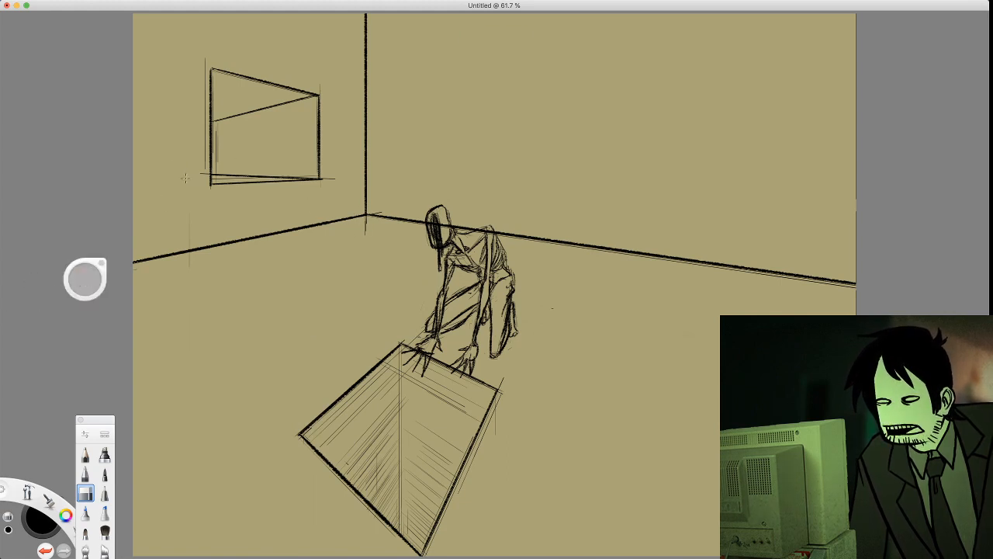
{"action": "left_click_drag", "start_coordinate": [196, 143], "coordinate": [197, 114]}
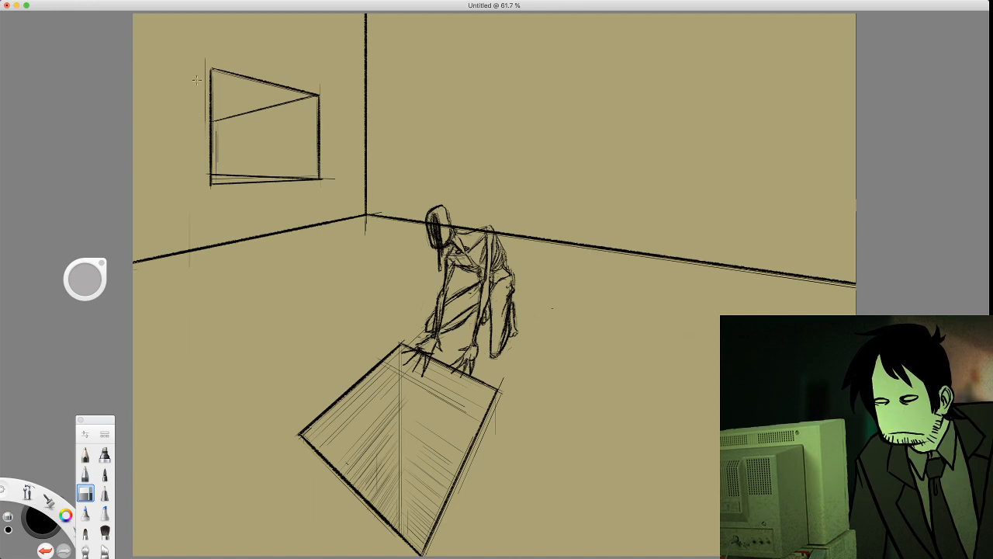
{"action": "left_click_drag", "start_coordinate": [337, 190], "coordinate": [331, 177]}
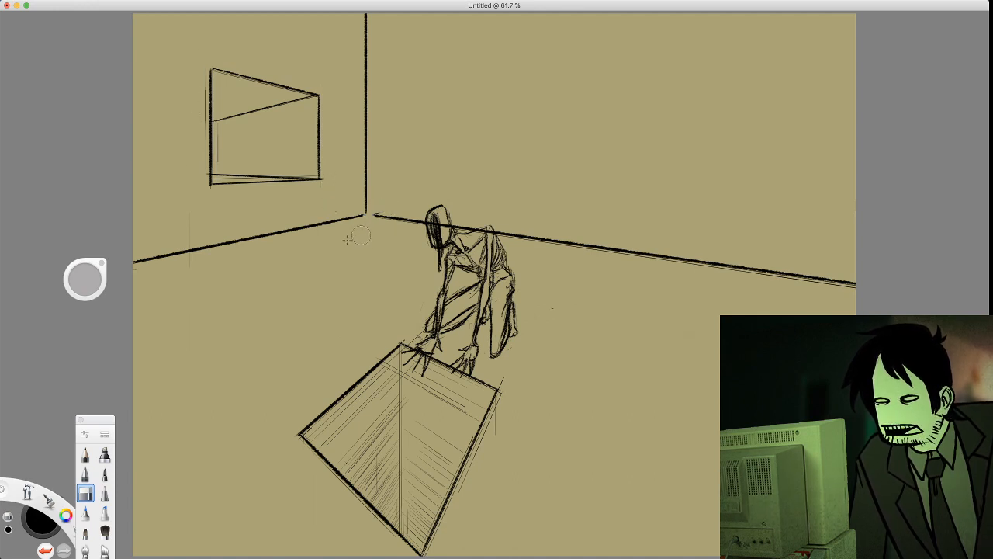
{"action": "key", "text": "super+z"}
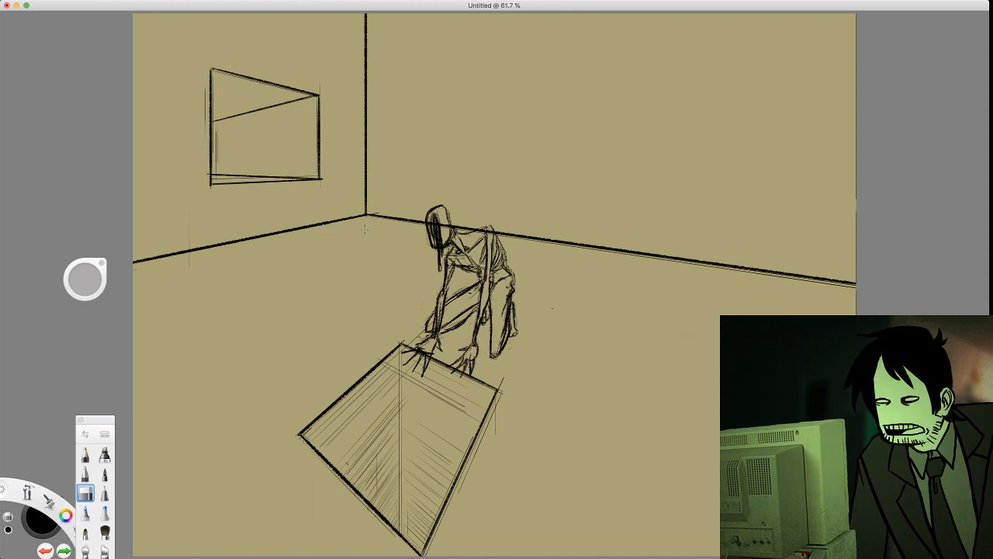
{"action": "left_click_drag", "start_coordinate": [169, 253], "coordinate": [184, 219]}
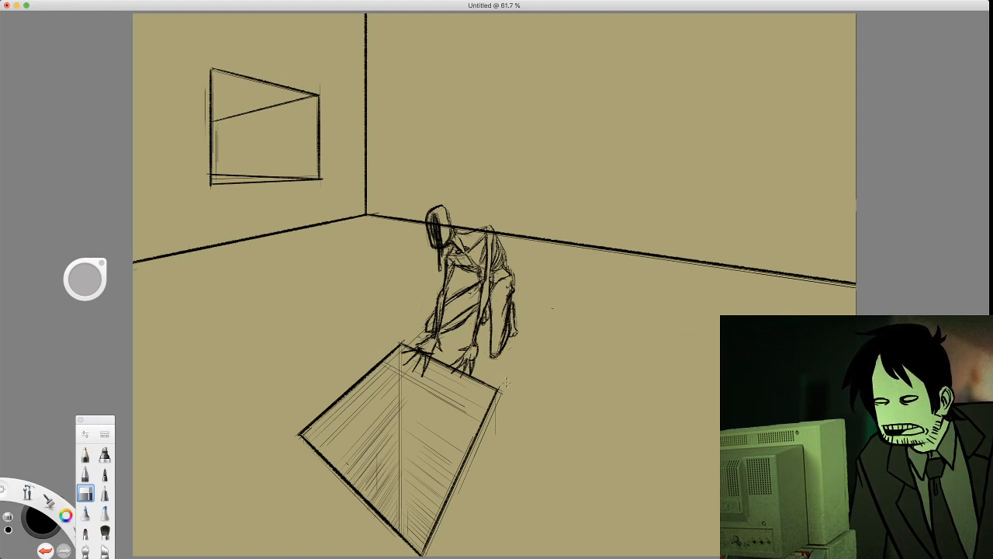
Erase the leftover guide lines outside the floor pit's right corner and along its lower right edge
{"action": "left_click_drag", "start_coordinate": [503, 402], "coordinate": [469, 506]}
{"action": "mouse_move", "coordinate": [302, 434]}
{"action": "left_mouse_down"}
{"action": "mouse_move", "coordinate": [307, 454]}
{"action": "mouse_move", "coordinate": [342, 453]}
{"action": "left_mouse_up"}
{"action": "key", "text": "super+z"}
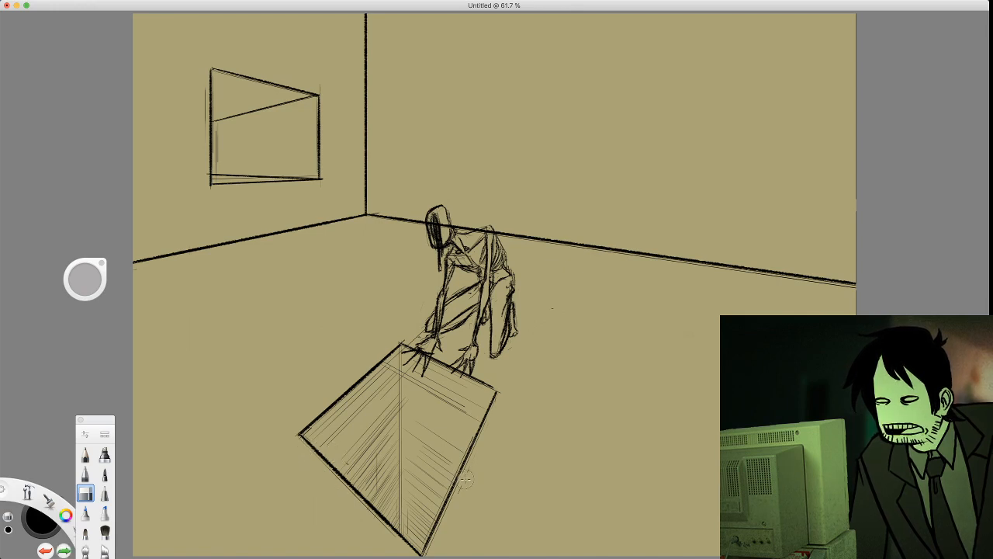
{"action": "left_click_drag", "start_coordinate": [474, 490], "coordinate": [510, 417]}
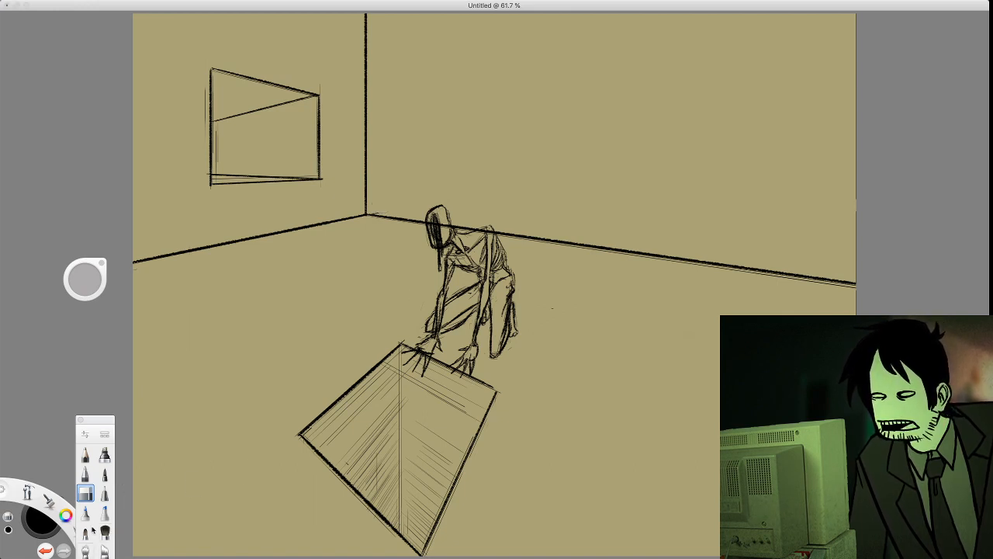
Darken the floor pit's inner vertical corner with one straight, rough brush line using the perspective guides
{"action": "left_click_drag", "start_coordinate": [94, 435], "coordinate": [24, 327]}
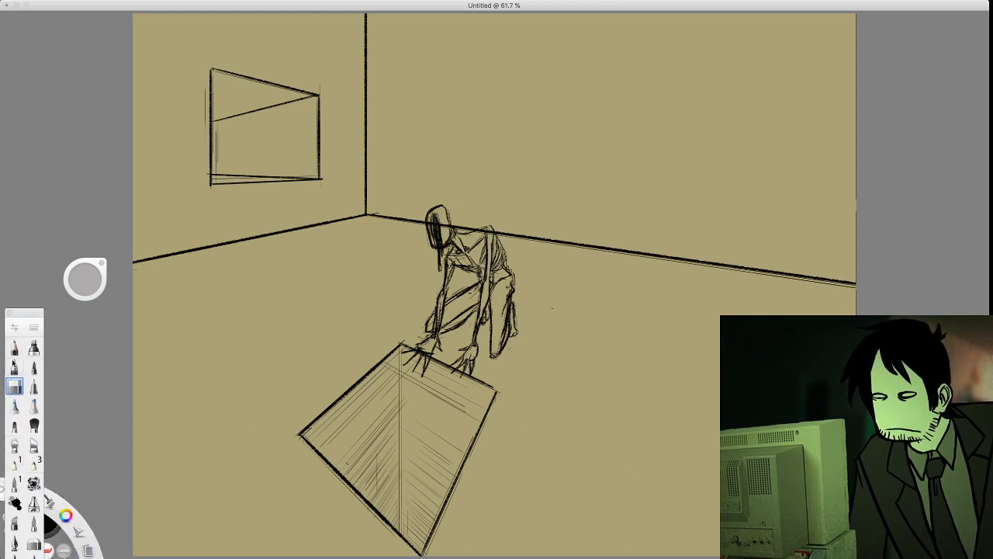
{"action": "left_click", "coordinate": [15, 463]}
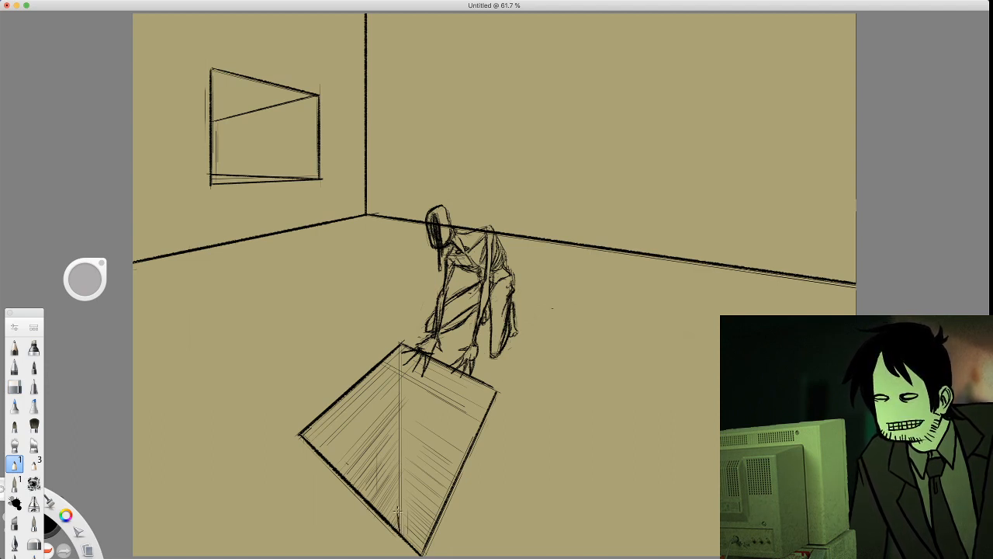
{"action": "left_click_drag", "start_coordinate": [397, 486], "coordinate": [405, 407]}
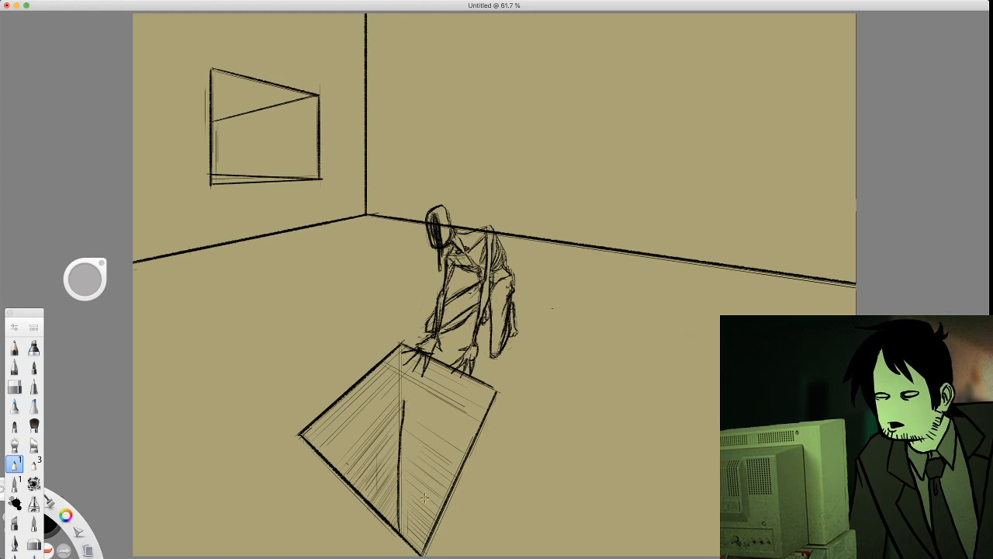
{"action": "key", "text": "super+z"}
{"action": "key", "text": "r"}
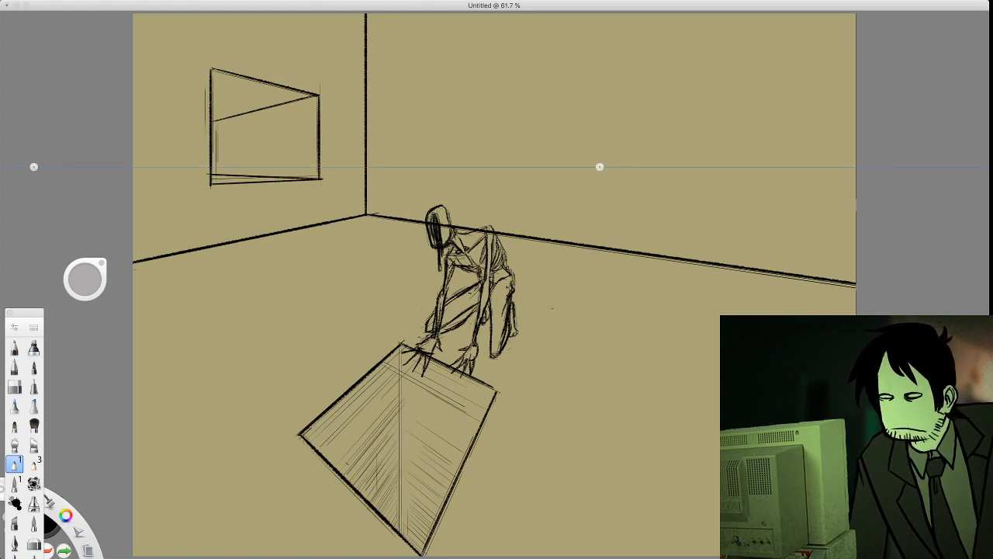
{"action": "left_click_drag", "start_coordinate": [399, 352], "coordinate": [399, 507]}
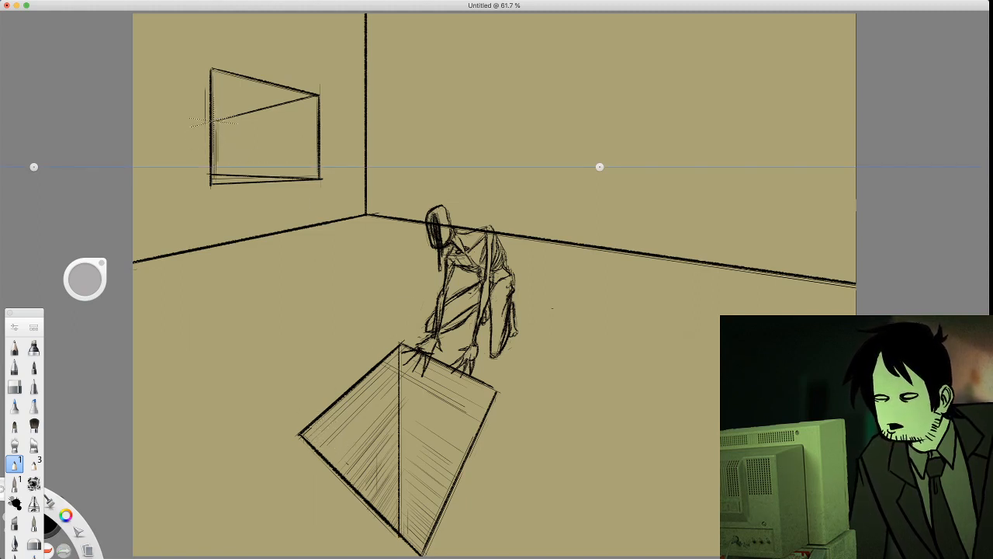
Shade the window opening's inner side face with closely spaced vertical hatching from its left edge to its right edge
{"action": "left_click_drag", "start_coordinate": [218, 121], "coordinate": [225, 173]}
{"action": "left_click_drag", "start_coordinate": [228, 118], "coordinate": [231, 173]}
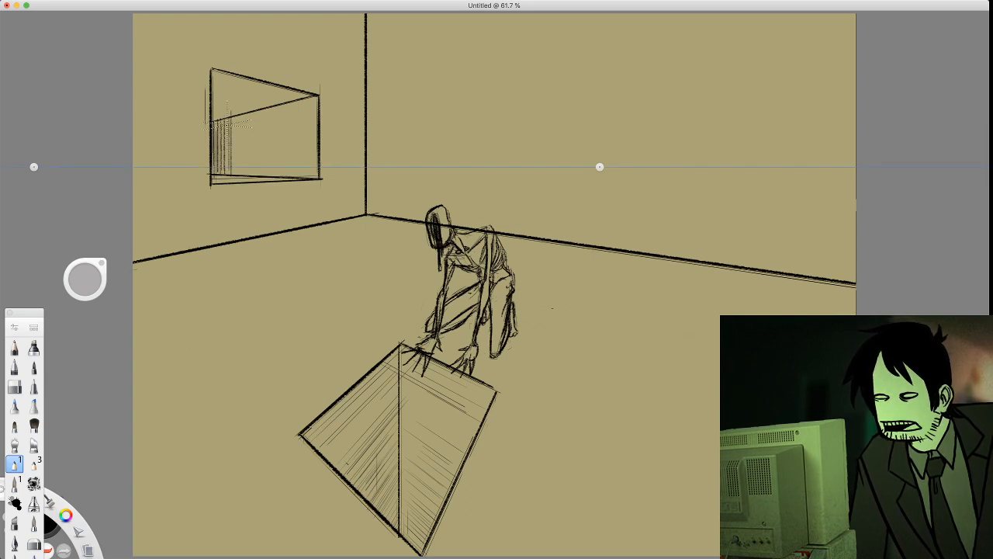
{"action": "mouse_move", "coordinate": [235, 116]}
{"action": "left_mouse_down"}
{"action": "mouse_move", "coordinate": [235, 177]}
{"action": "mouse_move", "coordinate": [251, 172]}
{"action": "left_mouse_up"}
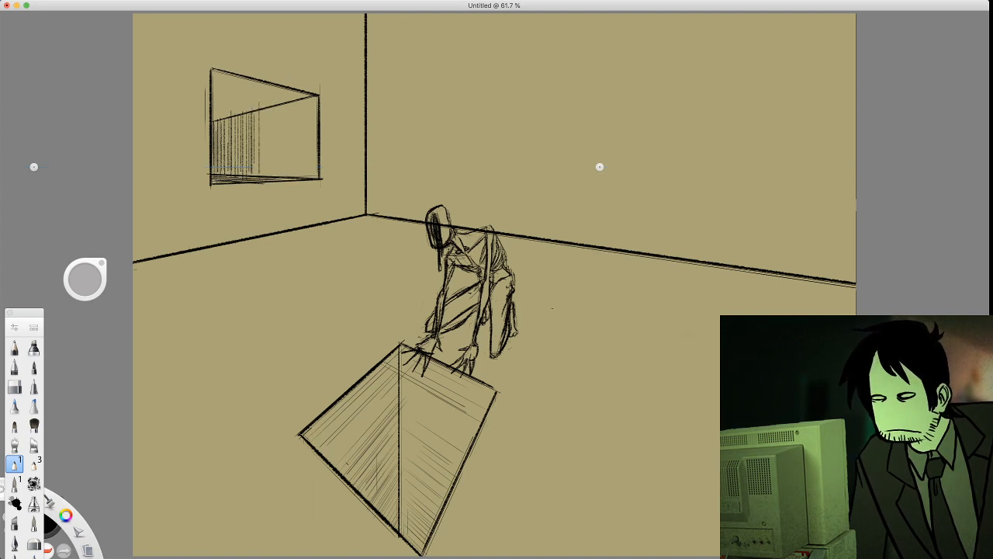
{"action": "left_click_drag", "start_coordinate": [264, 110], "coordinate": [265, 173]}
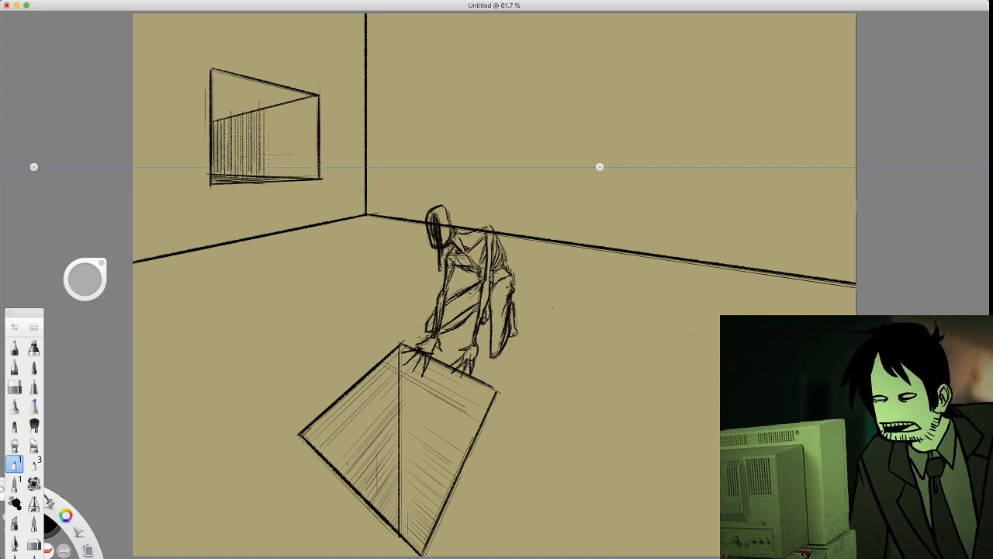
{"action": "mouse_move", "coordinate": [273, 111]}
{"action": "left_mouse_down"}
{"action": "mouse_move", "coordinate": [266, 189]}
{"action": "mouse_move", "coordinate": [275, 175]}
{"action": "left_mouse_up"}
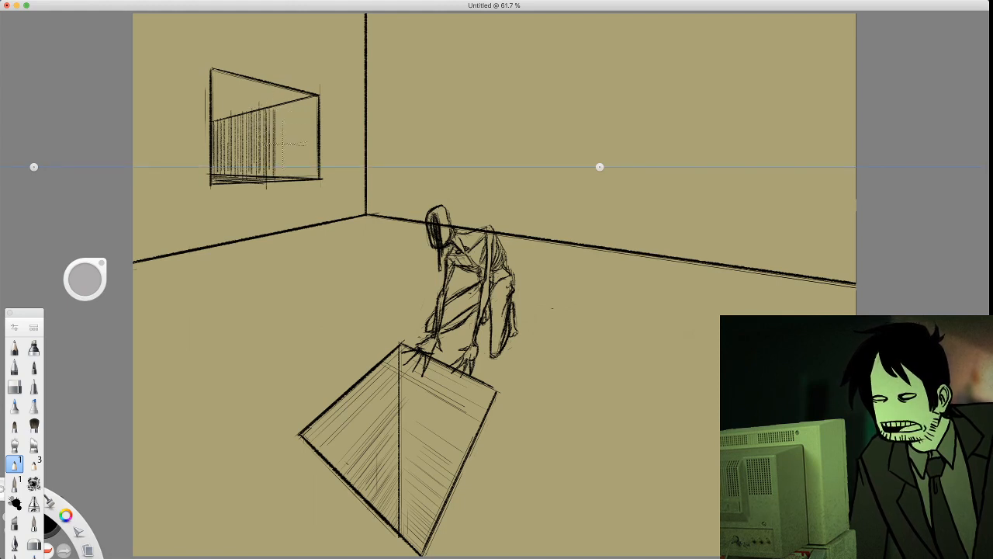
{"action": "left_click_drag", "start_coordinate": [280, 107], "coordinate": [280, 171]}
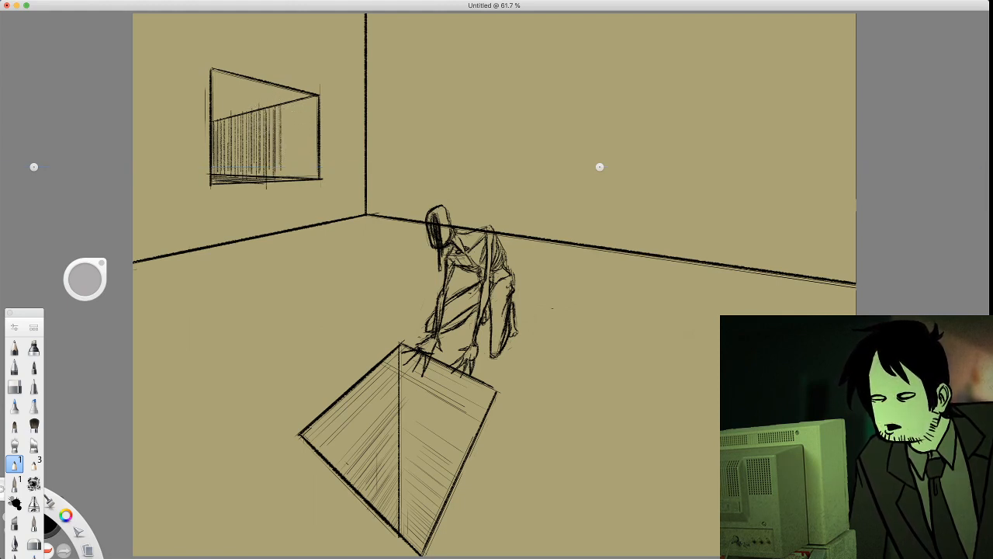
{"action": "left_click_drag", "start_coordinate": [283, 106], "coordinate": [282, 181]}
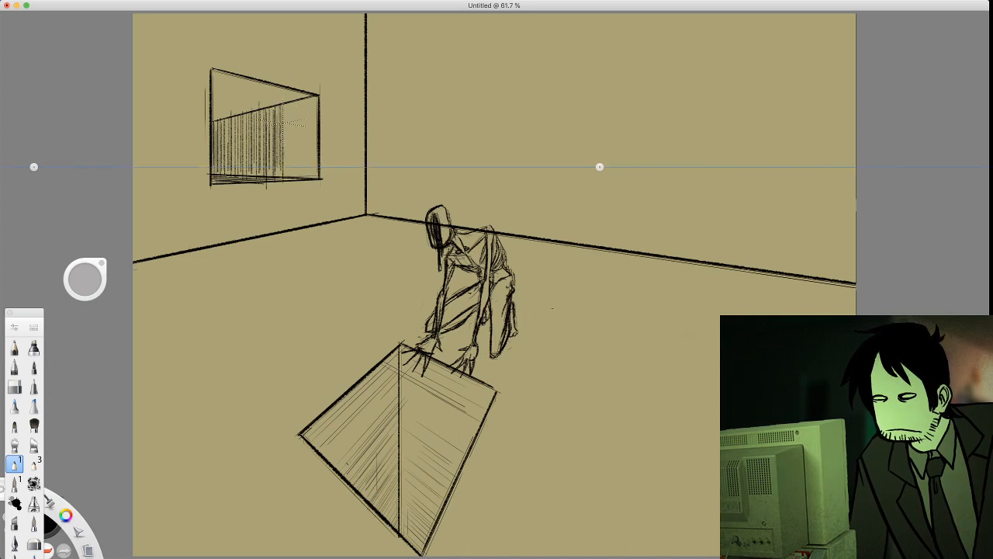
{"action": "left_click_drag", "start_coordinate": [279, 108], "coordinate": [279, 171]}
{"action": "left_click_drag", "start_coordinate": [285, 107], "coordinate": [286, 171]}
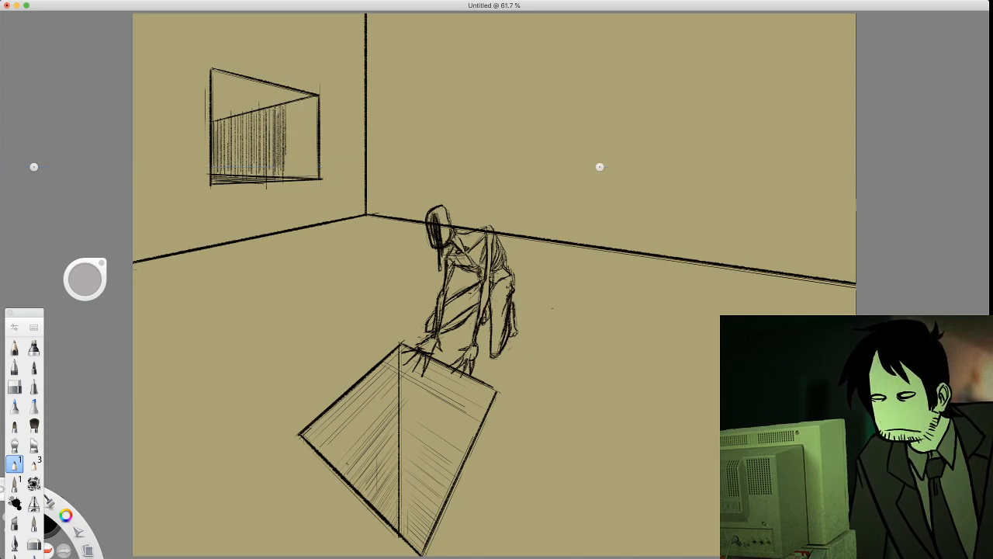
{"action": "left_click_drag", "start_coordinate": [289, 105], "coordinate": [293, 184]}
{"action": "mouse_move", "coordinate": [296, 105]}
{"action": "left_mouse_down"}
{"action": "mouse_move", "coordinate": [296, 192]}
{"action": "mouse_move", "coordinate": [299, 139]}
{"action": "mouse_move", "coordinate": [303, 173]}
{"action": "left_mouse_up"}
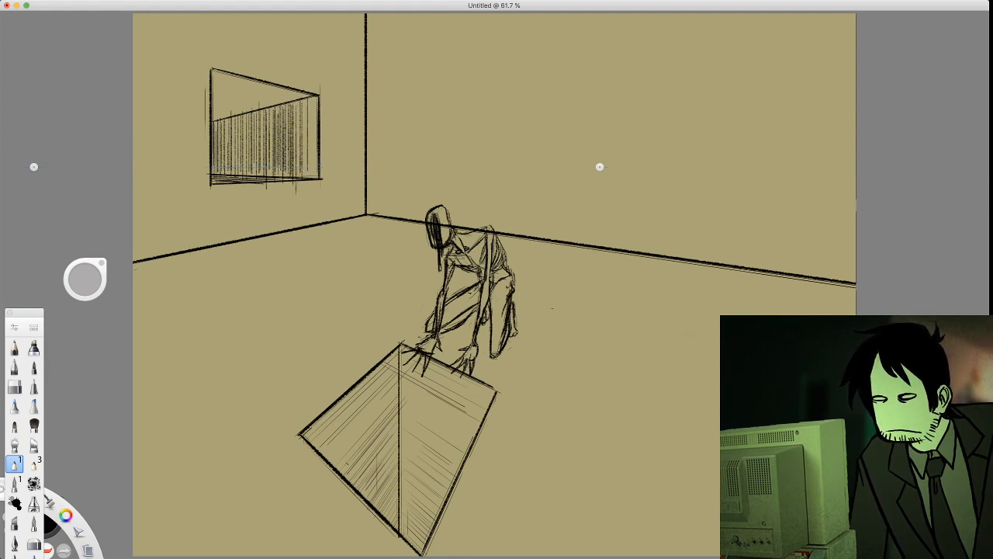
{"action": "left_click_drag", "start_coordinate": [306, 100], "coordinate": [314, 171]}
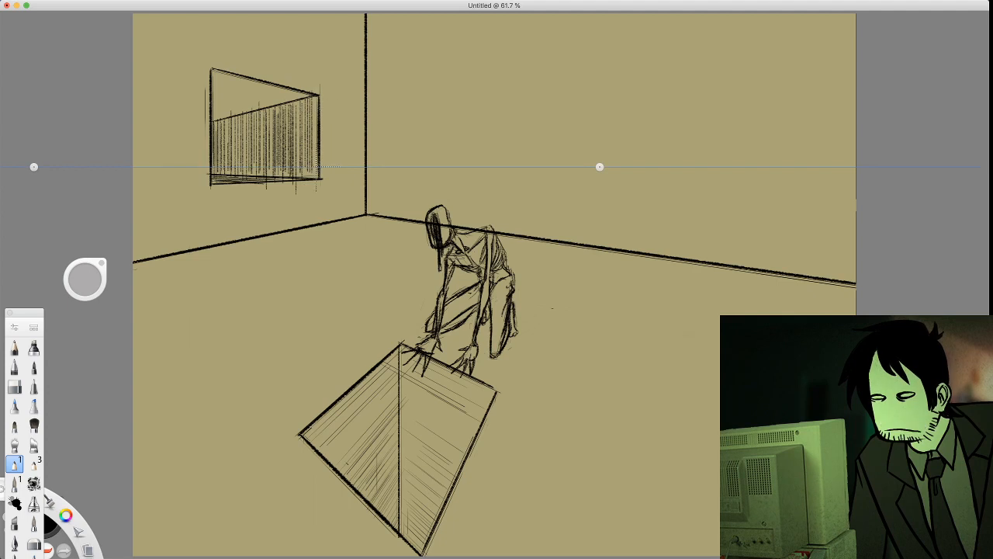
{"action": "left_click_drag", "start_coordinate": [316, 97], "coordinate": [313, 171]}
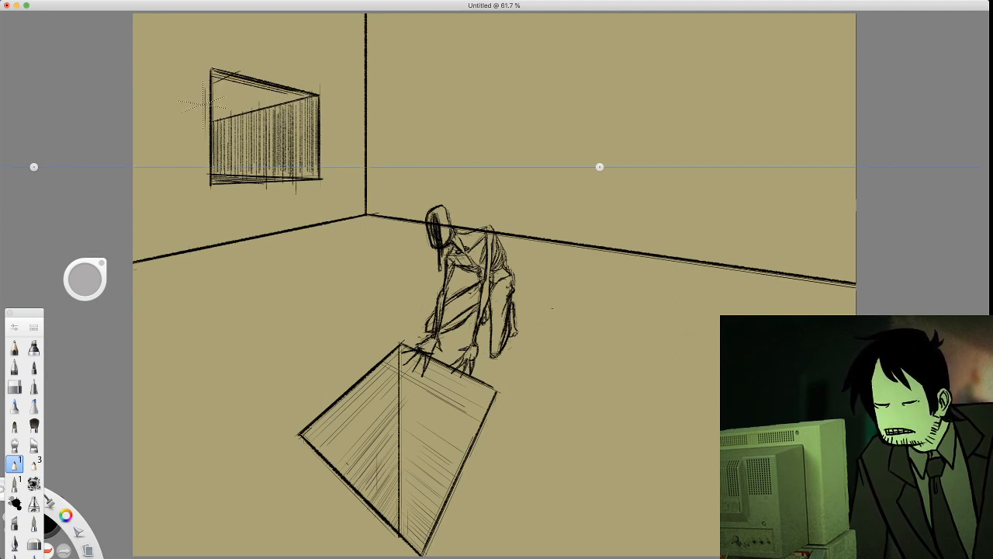
Hatch the window opening's upper inner face with perspective lines, undoing the strokes that stray past its outline
{"action": "key", "text": "super+z"}
{"action": "left_click_drag", "start_coordinate": [206, 150], "coordinate": [209, 77]}
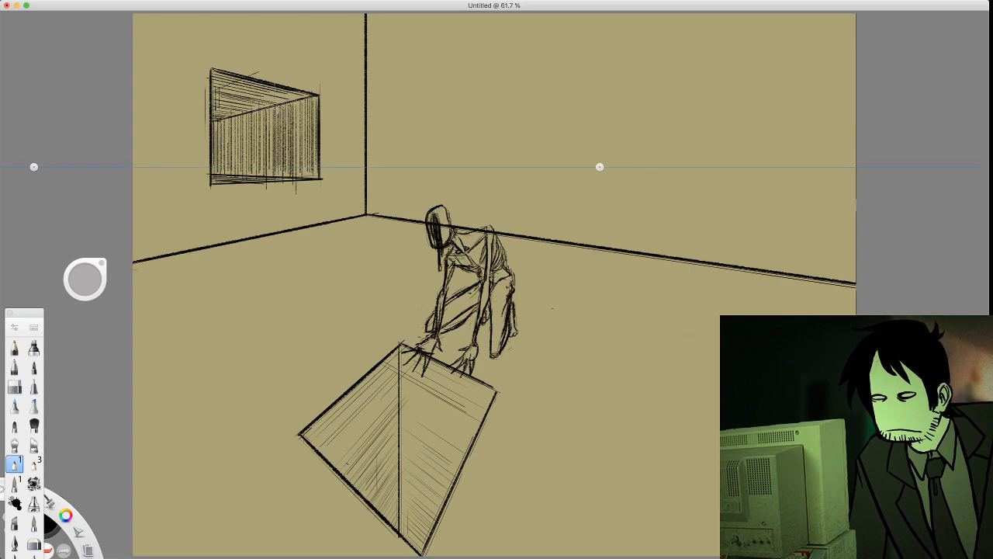
{"action": "key", "text": "super+z"}
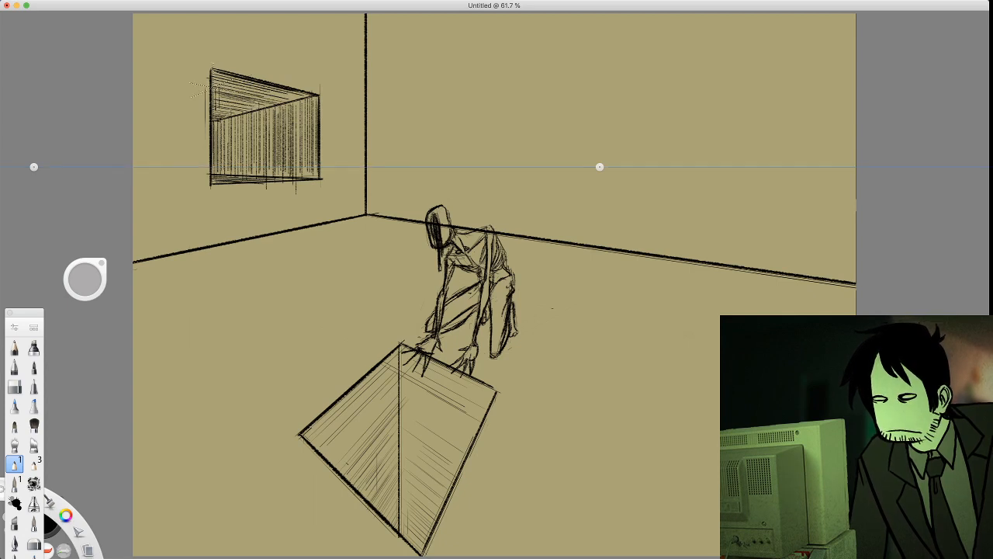
{"action": "left_click_drag", "start_coordinate": [217, 91], "coordinate": [256, 99]}
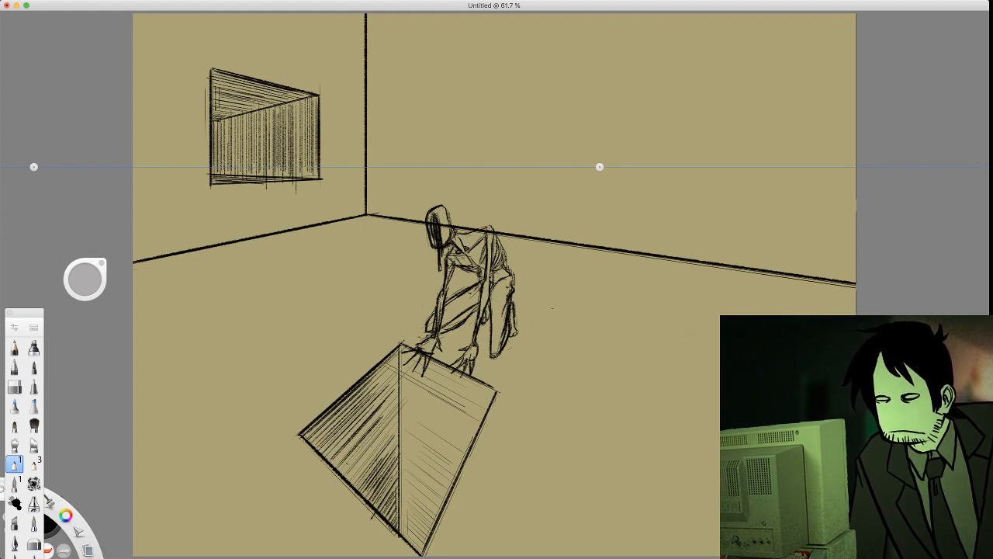
Hatch the floor pit's two inner walls more densely with diagonal perspective lines meeting at the vertical corner
{"action": "key", "text": "super+Tab"}
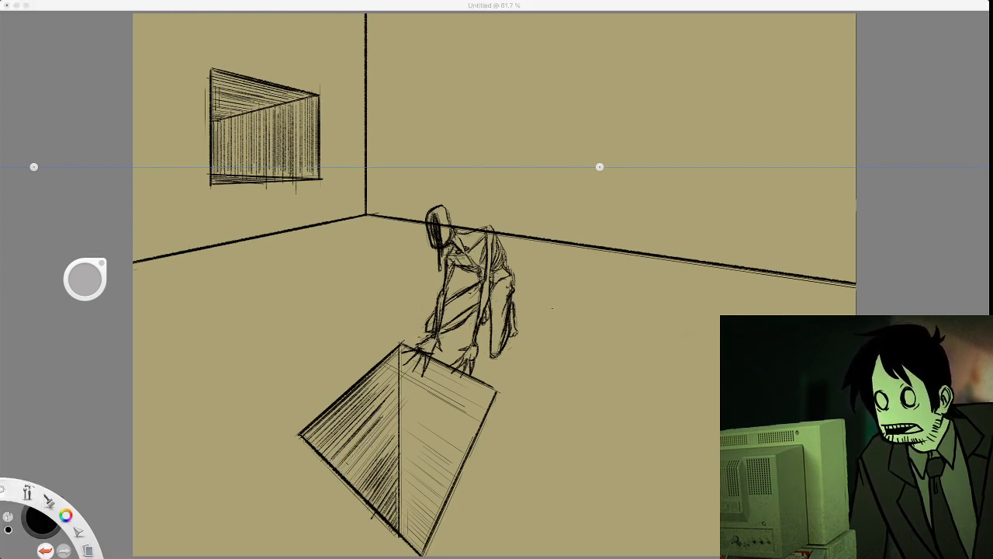
{"action": "left_click", "coordinate": [373, 440]}
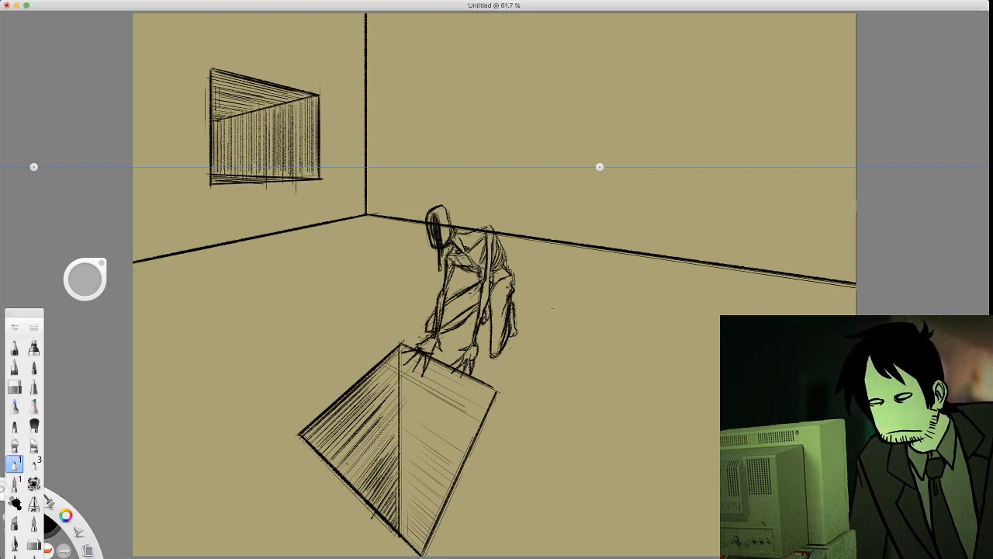
{"action": "left_click_drag", "start_coordinate": [395, 418], "coordinate": [335, 501]}
{"action": "left_click_drag", "start_coordinate": [375, 449], "coordinate": [338, 491]}
{"action": "left_click_drag", "start_coordinate": [398, 423], "coordinate": [339, 488]}
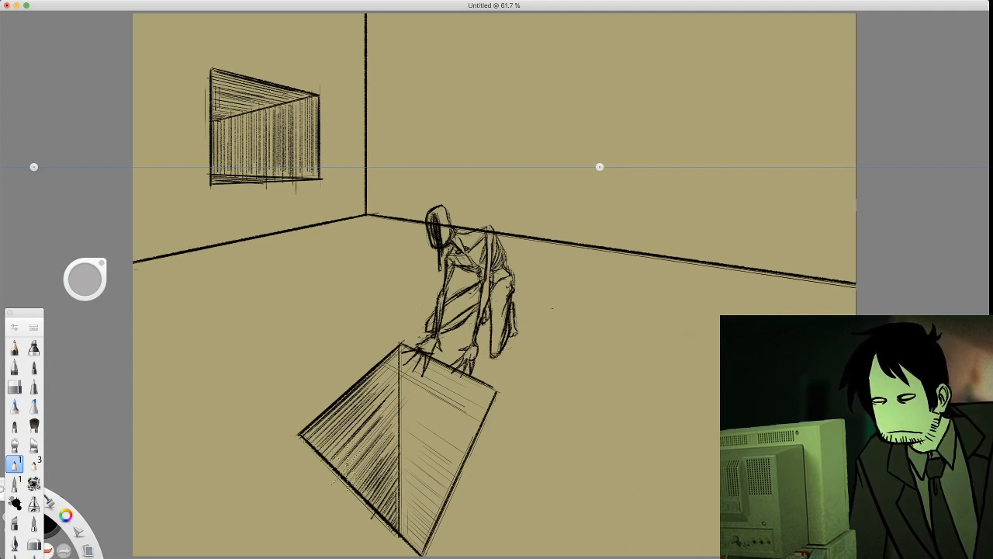
{"action": "left_click_drag", "start_coordinate": [360, 449], "coordinate": [329, 485]}
{"action": "mouse_move", "coordinate": [395, 356]}
{"action": "left_mouse_down"}
{"action": "mouse_move", "coordinate": [368, 382]}
{"action": "mouse_move", "coordinate": [383, 377]}
{"action": "left_mouse_up"}
{"action": "mouse_move", "coordinate": [395, 365]}
{"action": "left_mouse_down"}
{"action": "mouse_move", "coordinate": [368, 395]}
{"action": "mouse_move", "coordinate": [377, 461]}
{"action": "left_mouse_up"}
{"action": "mouse_move", "coordinate": [403, 428]}
{"action": "left_mouse_down"}
{"action": "mouse_move", "coordinate": [376, 467]}
{"action": "mouse_move", "coordinate": [330, 478]}
{"action": "left_mouse_up"}
{"action": "mouse_move", "coordinate": [362, 436]}
{"action": "left_mouse_down"}
{"action": "mouse_move", "coordinate": [338, 481]}
{"action": "mouse_move", "coordinate": [339, 447]}
{"action": "left_mouse_up"}
{"action": "mouse_move", "coordinate": [406, 344]}
{"action": "left_mouse_down"}
{"action": "mouse_move", "coordinate": [393, 372]}
{"action": "mouse_move", "coordinate": [381, 372]}
{"action": "mouse_move", "coordinate": [467, 381]}
{"action": "mouse_move", "coordinate": [434, 374]}
{"action": "mouse_move", "coordinate": [460, 390]}
{"action": "left_mouse_up"}
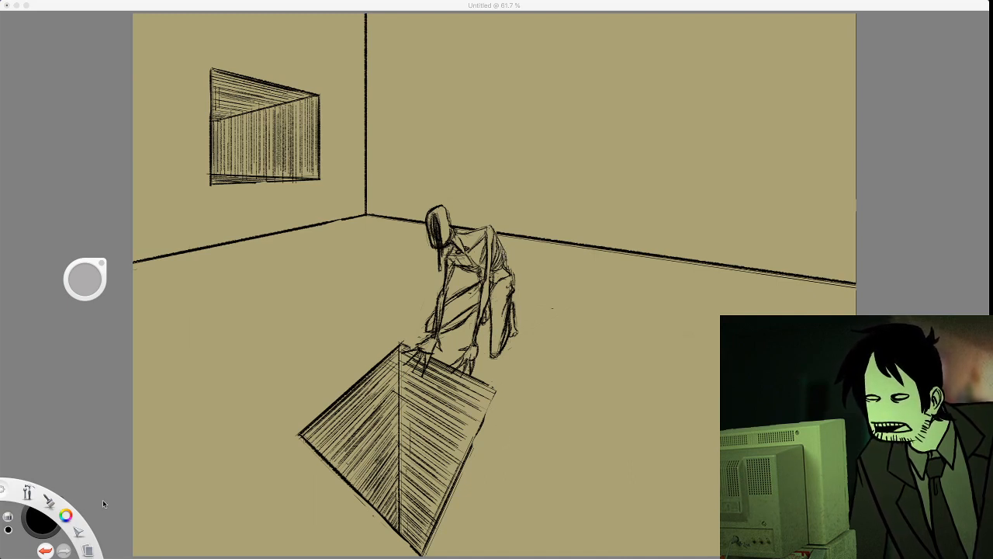
Outline rectangular window openings with receding inner edges on the right wall, using the rough brush and perspective guides
{"action": "left_click", "coordinate": [49, 499]}
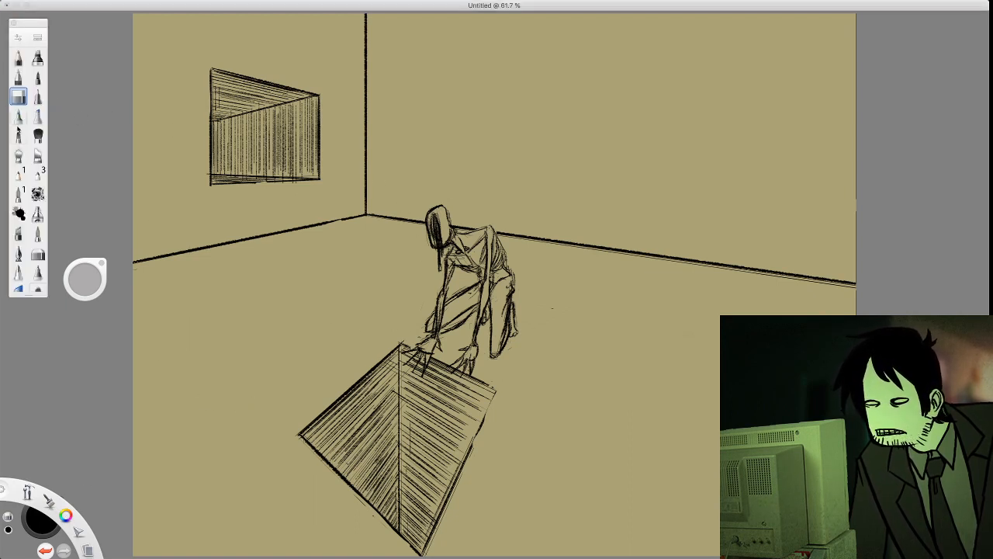
{"action": "left_click", "coordinate": [19, 175]}
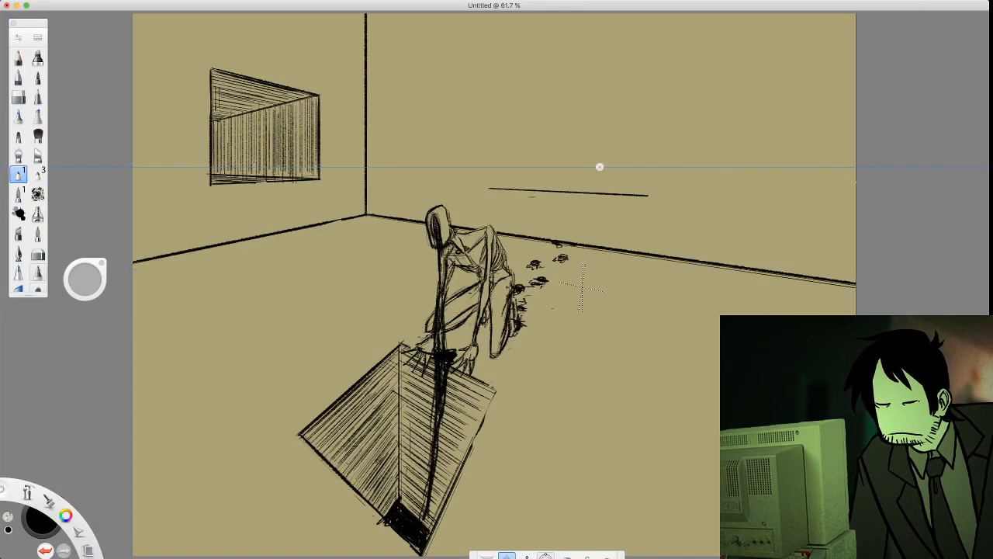
{"action": "key", "text": "super+z"}
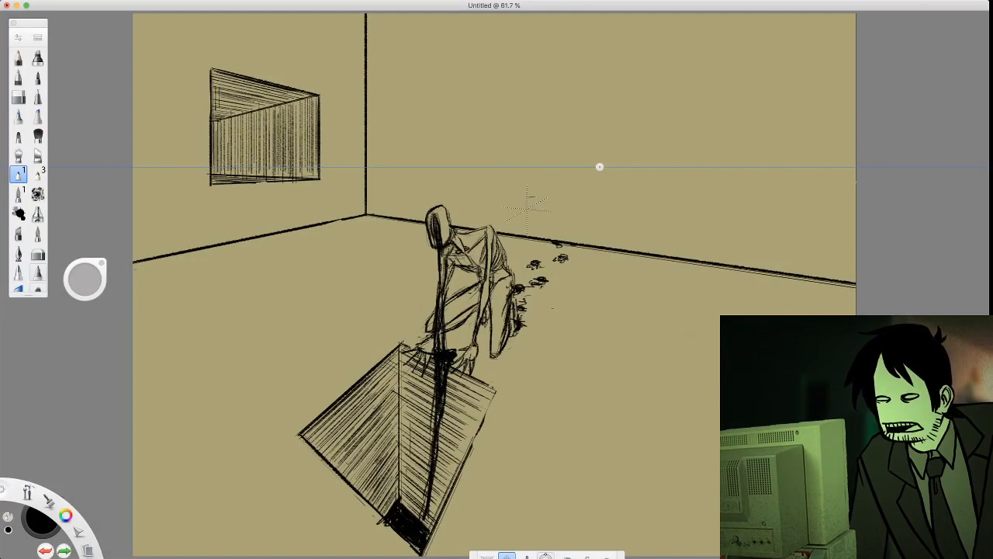
{"action": "left_click_drag", "start_coordinate": [533, 208], "coordinate": [539, 149]}
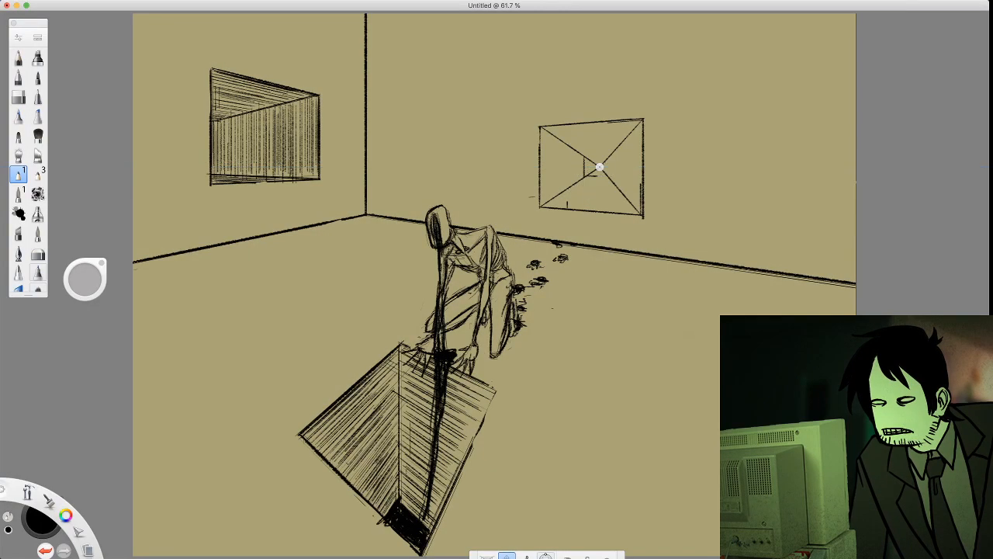
{"action": "mouse_move", "coordinate": [600, 167]}
{"action": "left_mouse_down"}
{"action": "mouse_move", "coordinate": [599, 153]}
{"action": "mouse_move", "coordinate": [599, 166]}
{"action": "left_mouse_up"}
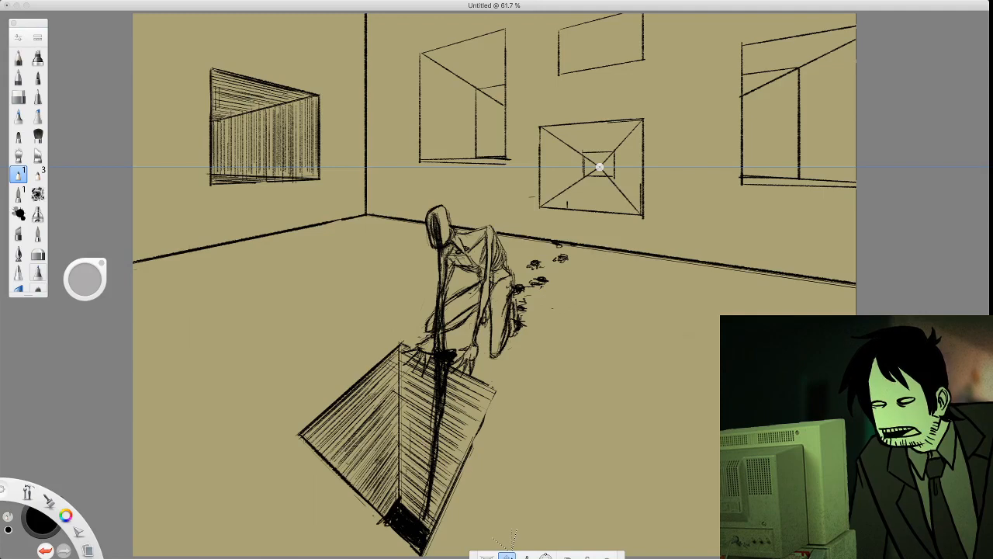
Turn off the perspective guides and sketch large eyes and peering faces inside the right wall's windows
{"action": "key", "text": "p"}
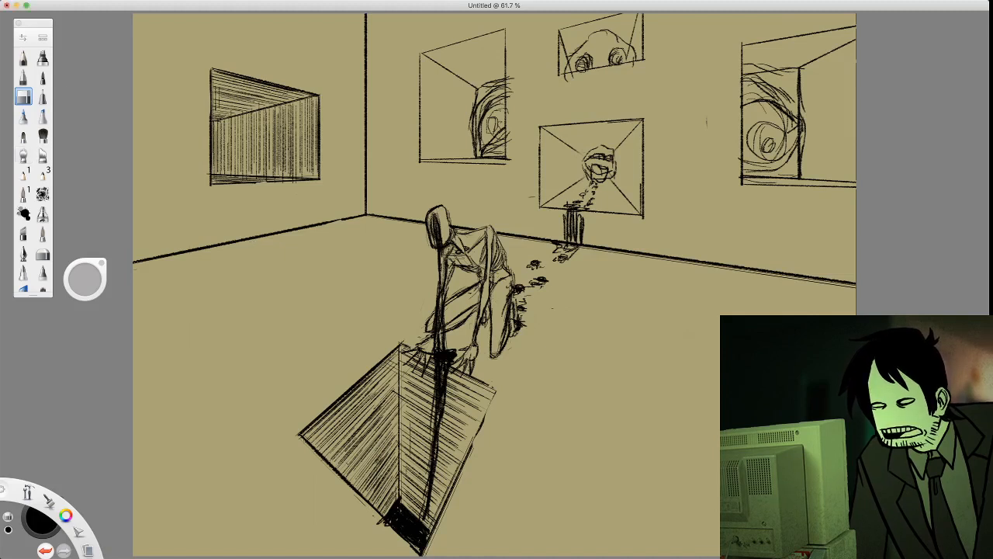
{"action": "left_click", "coordinate": [24, 136]}
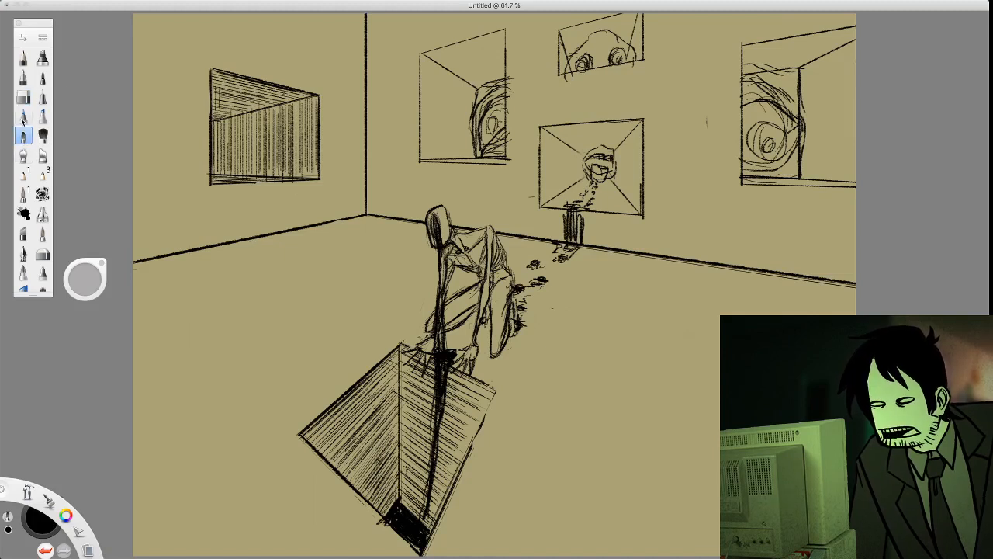
{"action": "left_click", "coordinate": [23, 174]}
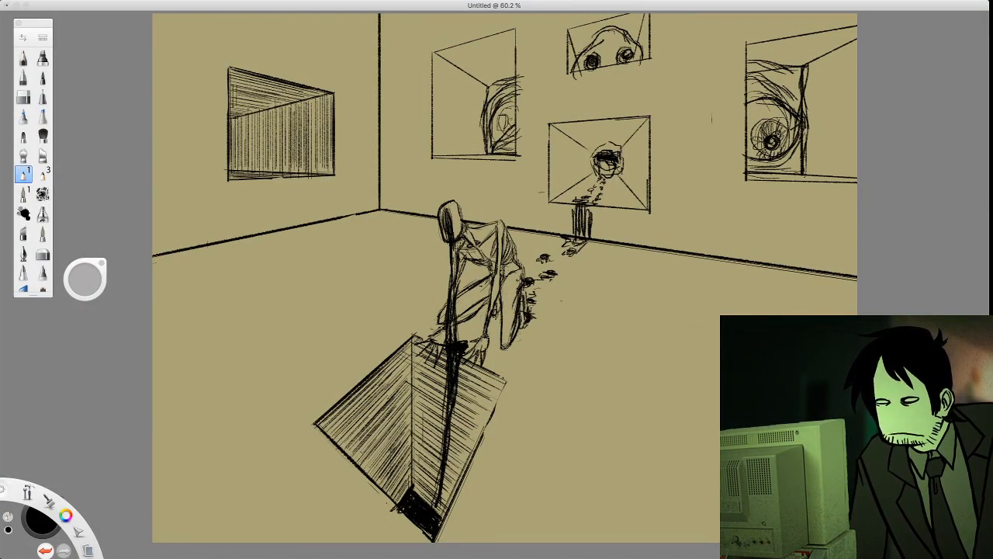
Turn on the perspective guides and shade the inner side face of the window nearest the room corner on the right wall with vertical hatching
{"action": "key", "text": "p"}
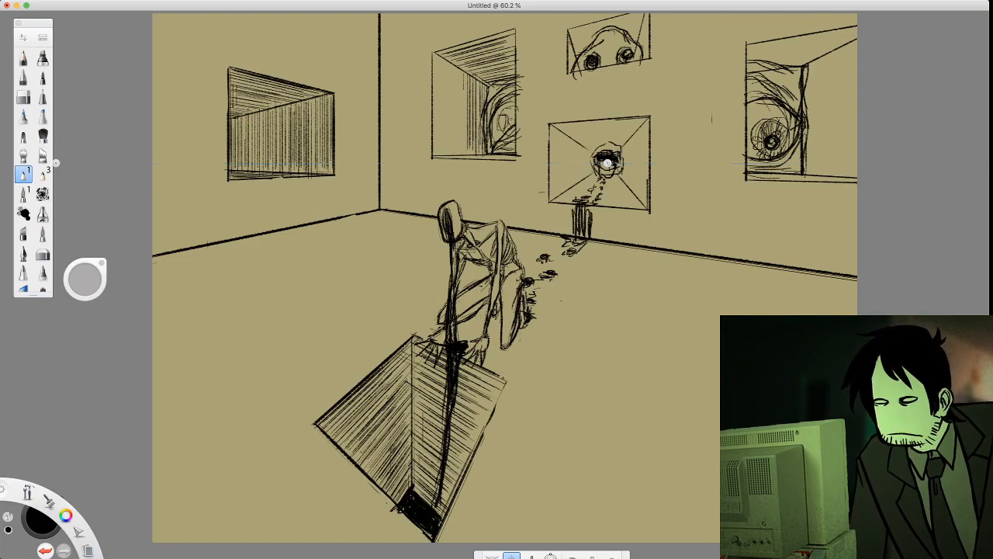
{"action": "mouse_move", "coordinate": [467, 76]}
{"action": "left_mouse_down"}
{"action": "mouse_move", "coordinate": [467, 152]}
{"action": "mouse_move", "coordinate": [454, 149]}
{"action": "left_mouse_up"}
{"action": "left_click_drag", "start_coordinate": [457, 69], "coordinate": [455, 143]}
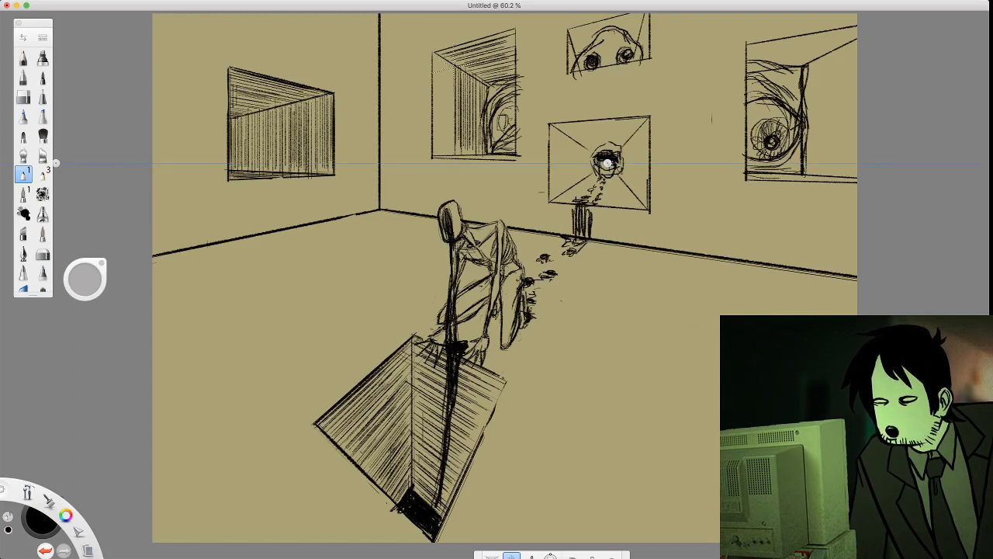
{"action": "mouse_move", "coordinate": [455, 87]}
{"action": "left_mouse_down"}
{"action": "mouse_move", "coordinate": [454, 159]}
{"action": "mouse_move", "coordinate": [436, 64]}
{"action": "mouse_move", "coordinate": [453, 146]}
{"action": "left_mouse_up"}
{"action": "left_click_drag", "start_coordinate": [452, 59], "coordinate": [452, 149]}
{"action": "left_click_drag", "start_coordinate": [442, 99], "coordinate": [443, 149]}
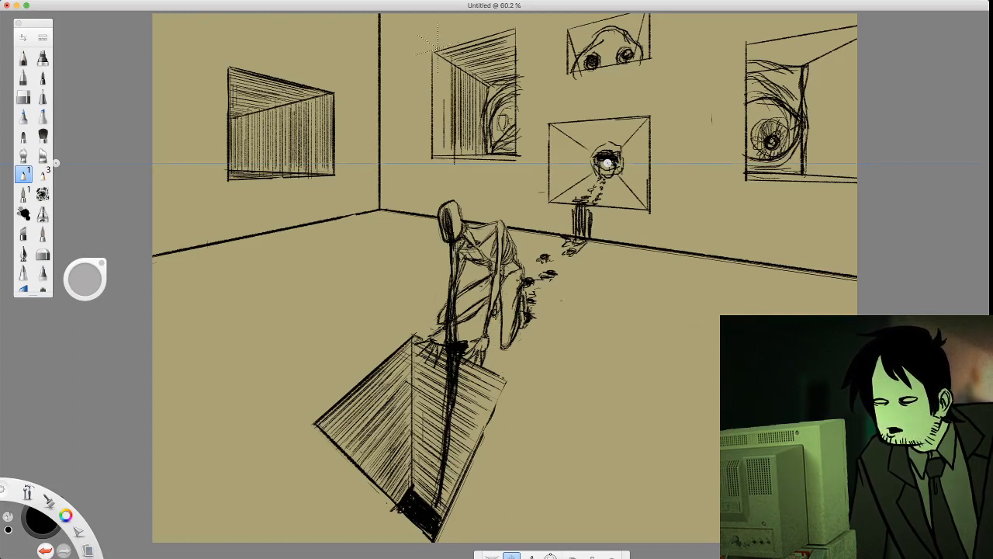
{"action": "mouse_move", "coordinate": [439, 57]}
{"action": "left_mouse_down"}
{"action": "mouse_move", "coordinate": [433, 160]}
{"action": "mouse_move", "coordinate": [447, 155]}
{"action": "left_mouse_up"}
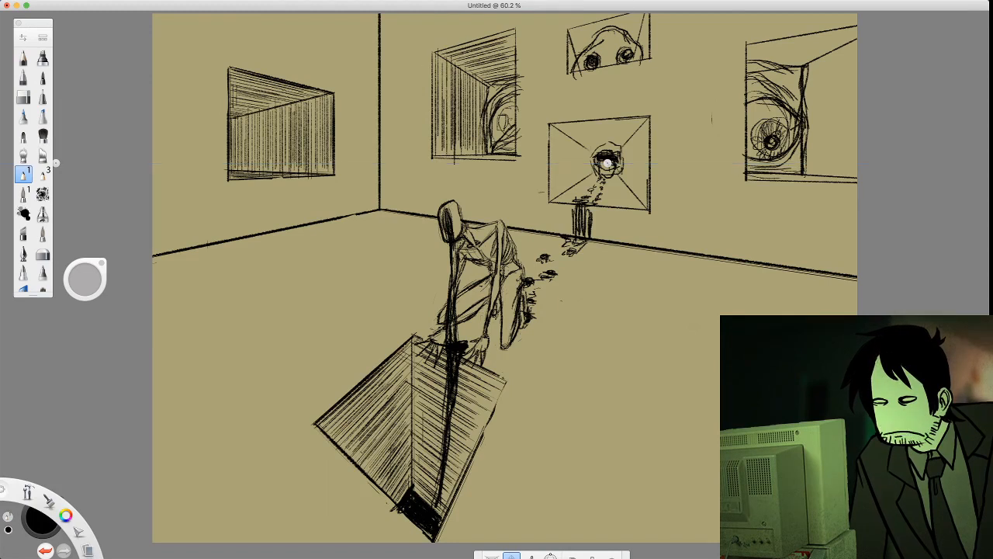
{"action": "left_click_drag", "start_coordinate": [451, 80], "coordinate": [451, 149]}
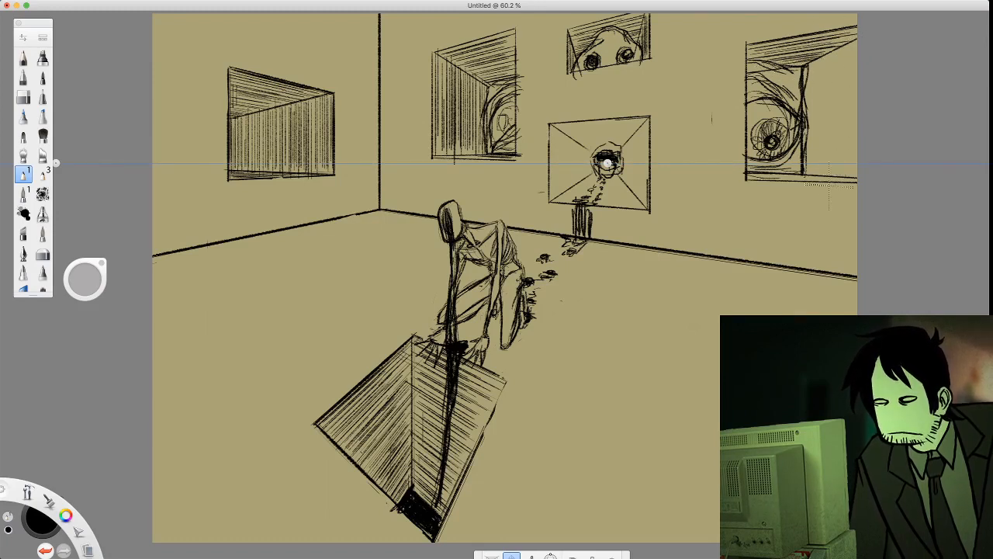
Cover the inner side face of the right wall's farthest window with closely spaced vertical hatching, from its inner corner to the canvas edge
{"action": "left_click_drag", "start_coordinate": [802, 67], "coordinate": [804, 147]}
{"action": "left_click_drag", "start_coordinate": [803, 101], "coordinate": [802, 172]}
{"action": "left_click_drag", "start_coordinate": [813, 75], "coordinate": [814, 170]}
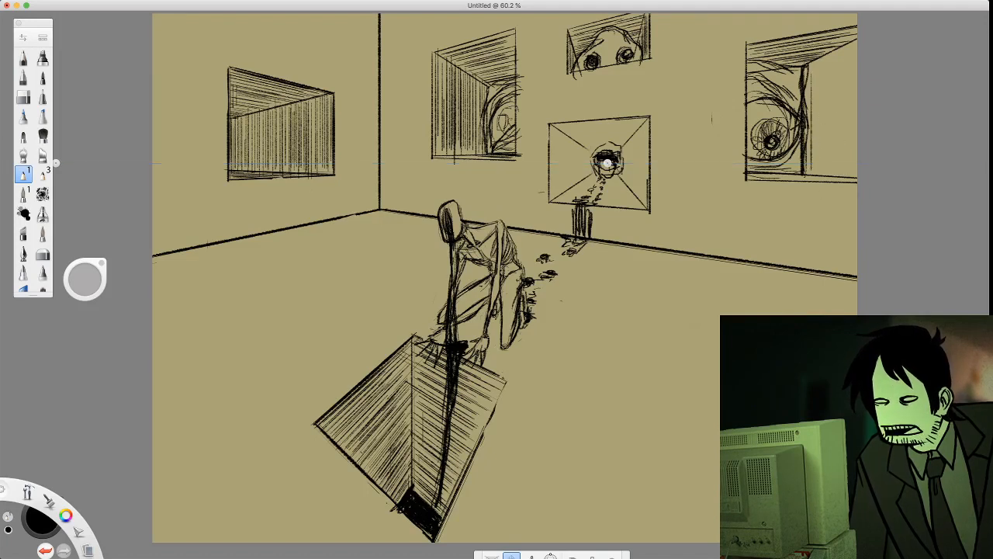
{"action": "left_click_drag", "start_coordinate": [813, 68], "coordinate": [813, 171]}
{"action": "mouse_move", "coordinate": [814, 118]}
{"action": "left_mouse_down"}
{"action": "mouse_move", "coordinate": [814, 170]}
{"action": "mouse_move", "coordinate": [807, 163]}
{"action": "left_mouse_up"}
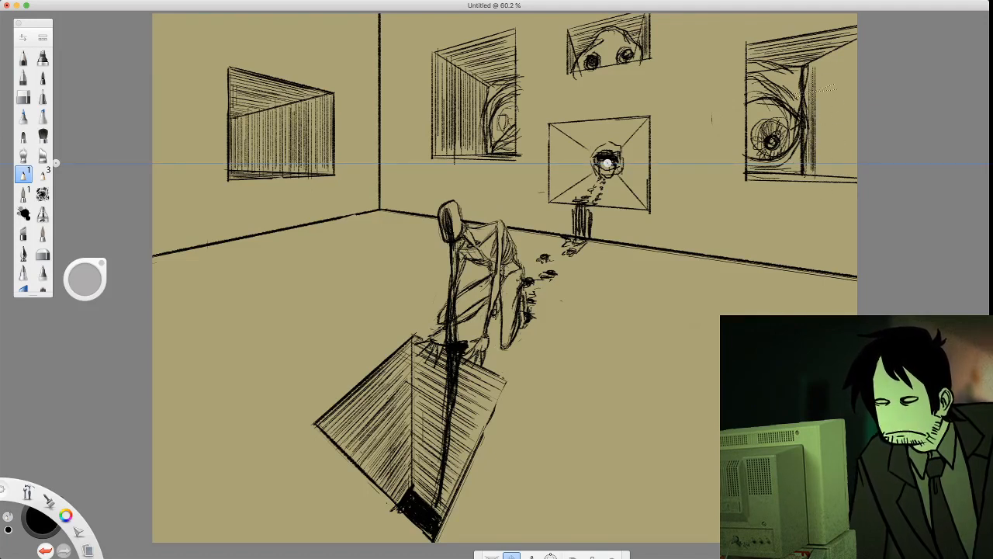
{"action": "mouse_move", "coordinate": [816, 80]}
{"action": "left_mouse_down"}
{"action": "mouse_move", "coordinate": [818, 155]}
{"action": "mouse_move", "coordinate": [826, 149]}
{"action": "left_mouse_up"}
{"action": "mouse_move", "coordinate": [832, 53]}
{"action": "left_mouse_down"}
{"action": "mouse_move", "coordinate": [832, 149]}
{"action": "mouse_move", "coordinate": [816, 149]}
{"action": "mouse_move", "coordinate": [826, 149]}
{"action": "left_mouse_up"}
{"action": "left_click_drag", "start_coordinate": [833, 83], "coordinate": [826, 149]}
{"action": "left_click_drag", "start_coordinate": [839, 61], "coordinate": [841, 168]}
{"action": "left_click_drag", "start_coordinate": [835, 87], "coordinate": [835, 136]}
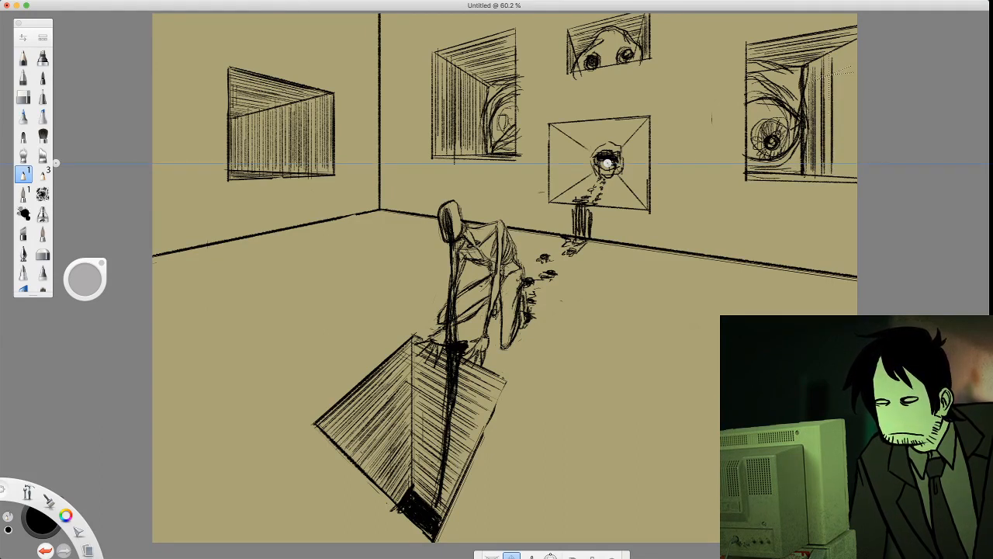
{"action": "left_click_drag", "start_coordinate": [827, 60], "coordinate": [827, 174]}
{"action": "mouse_move", "coordinate": [834, 59]}
{"action": "left_mouse_down"}
{"action": "mouse_move", "coordinate": [838, 171]}
{"action": "mouse_move", "coordinate": [847, 167]}
{"action": "mouse_move", "coordinate": [842, 130]}
{"action": "left_mouse_up"}
{"action": "mouse_move", "coordinate": [844, 37]}
{"action": "left_mouse_down"}
{"action": "mouse_move", "coordinate": [846, 175]}
{"action": "mouse_move", "coordinate": [858, 72]}
{"action": "mouse_move", "coordinate": [852, 152]}
{"action": "left_mouse_up"}
{"action": "left_click_drag", "start_coordinate": [844, 46], "coordinate": [847, 166]}
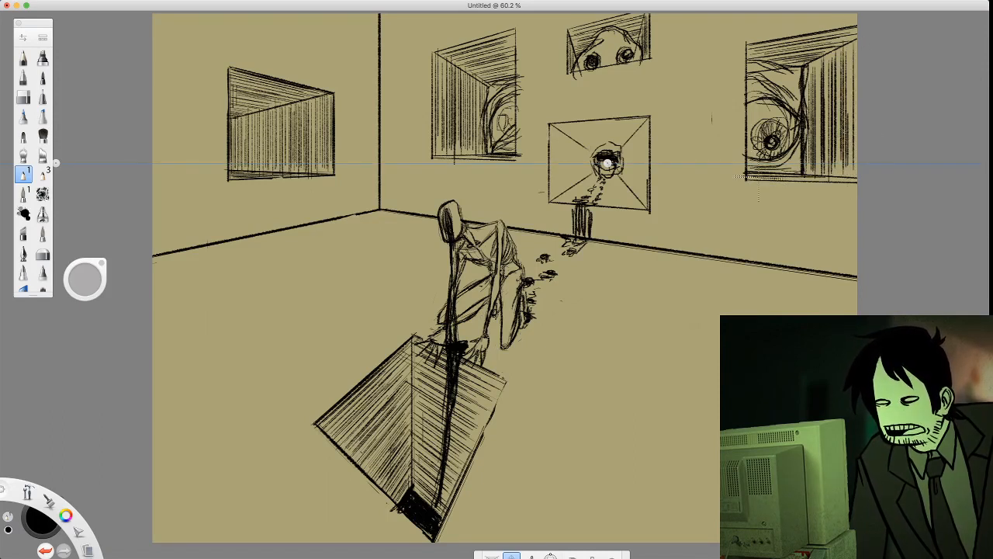
Darken the lower ledge of the right wall's farthest window with long perspective strokes
{"action": "left_click_drag", "start_coordinate": [756, 180], "coordinate": [847, 184]}
{"action": "left_click_drag", "start_coordinate": [748, 181], "coordinate": [834, 183]}
{"action": "left_click_drag", "start_coordinate": [751, 179], "coordinate": [808, 184]}
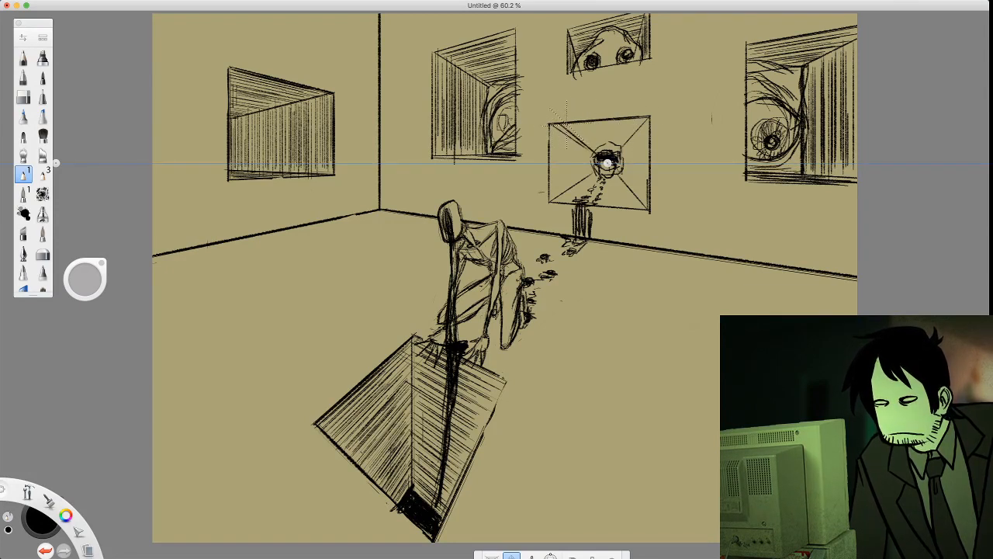
Hatch the inner faces of the window around the right vanishing point with perspective and vertical lines
{"action": "key", "text": "ctrl+z"}
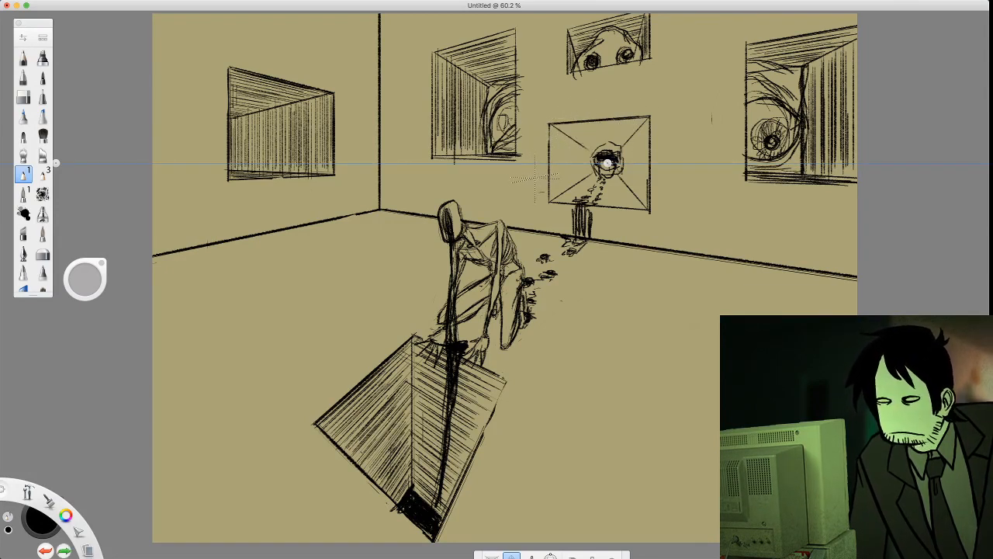
{"action": "key", "text": "ctrl+shift+z"}
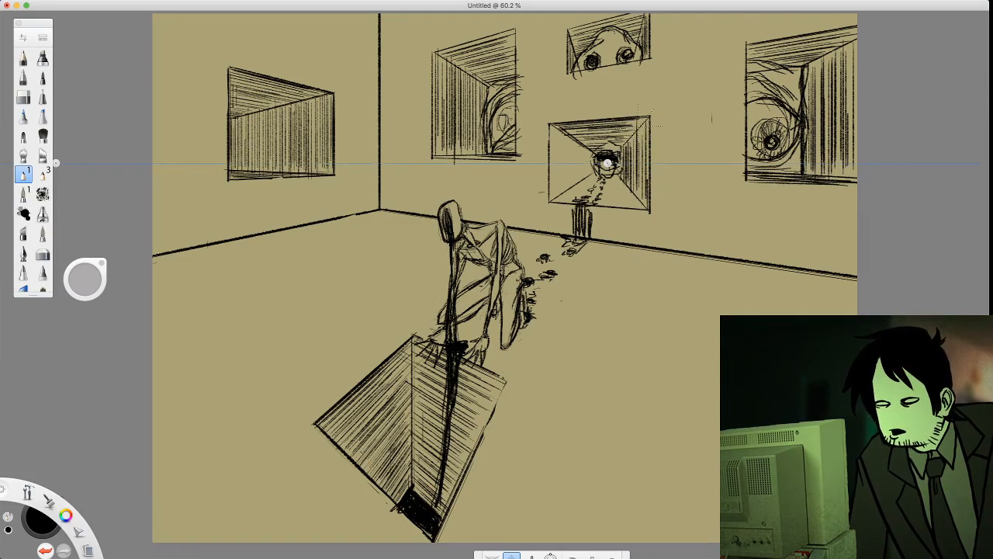
{"action": "left_click_drag", "start_coordinate": [648, 118], "coordinate": [642, 201]}
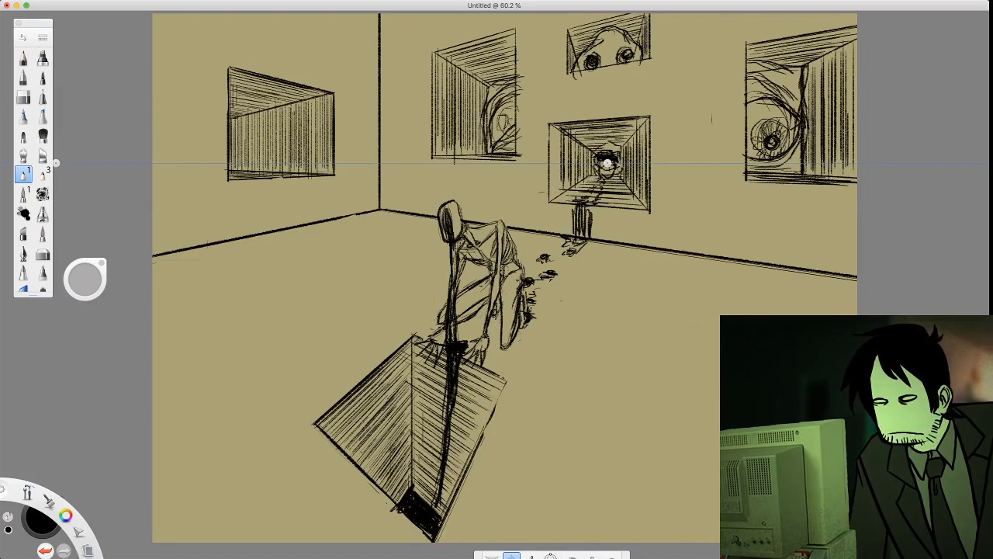
{"action": "key", "text": "super+Tab"}
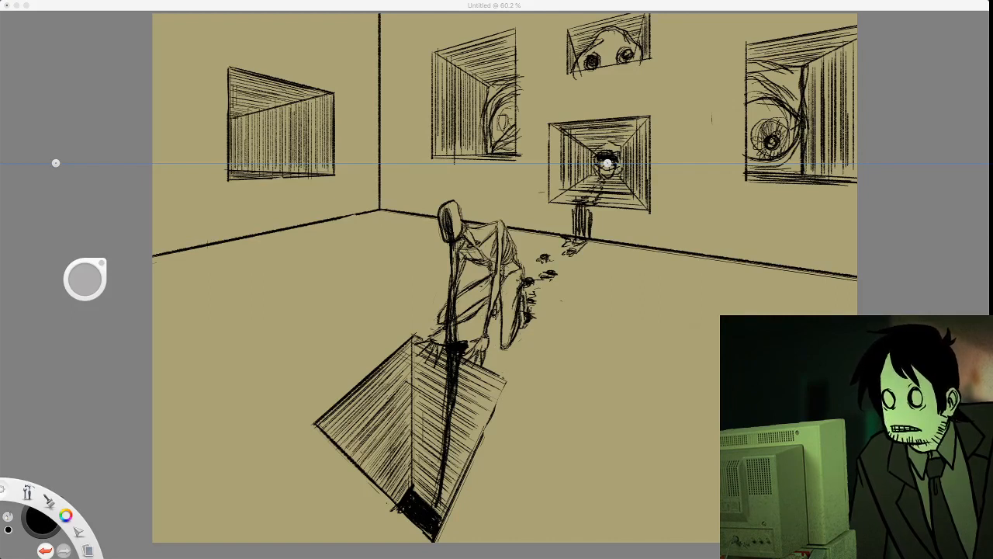
{"action": "left_click", "coordinate": [553, 133]}
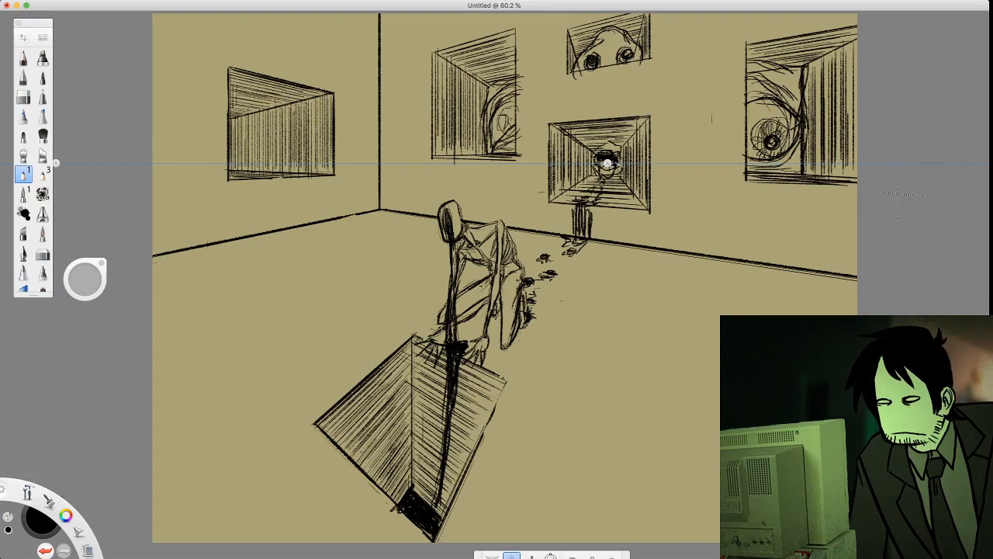
Mix a mustard yellow, paint the crouching figure's body and limbs with it, and clean up the colour edges with the eraser
{"action": "left_click", "coordinate": [987, 269]}
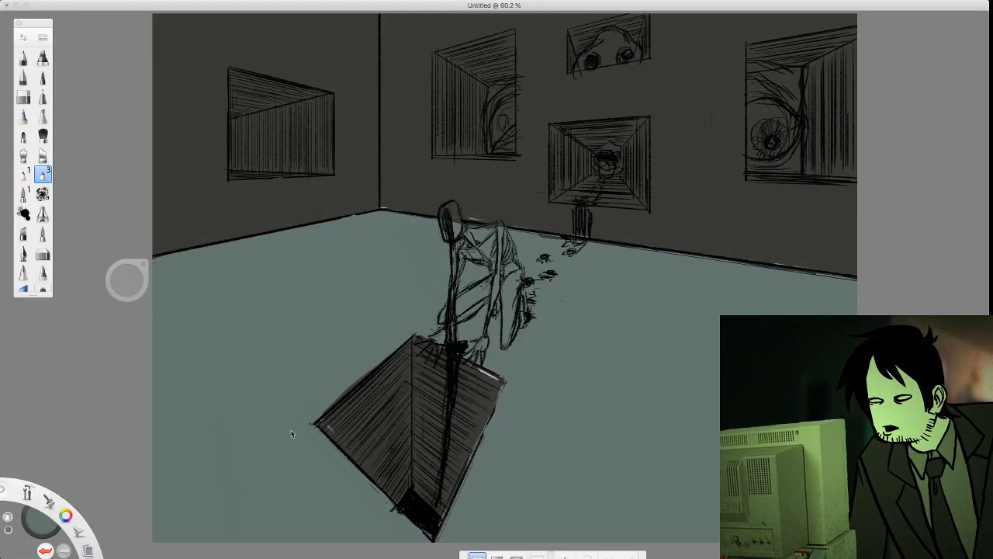
{"action": "left_click", "coordinate": [42, 524]}
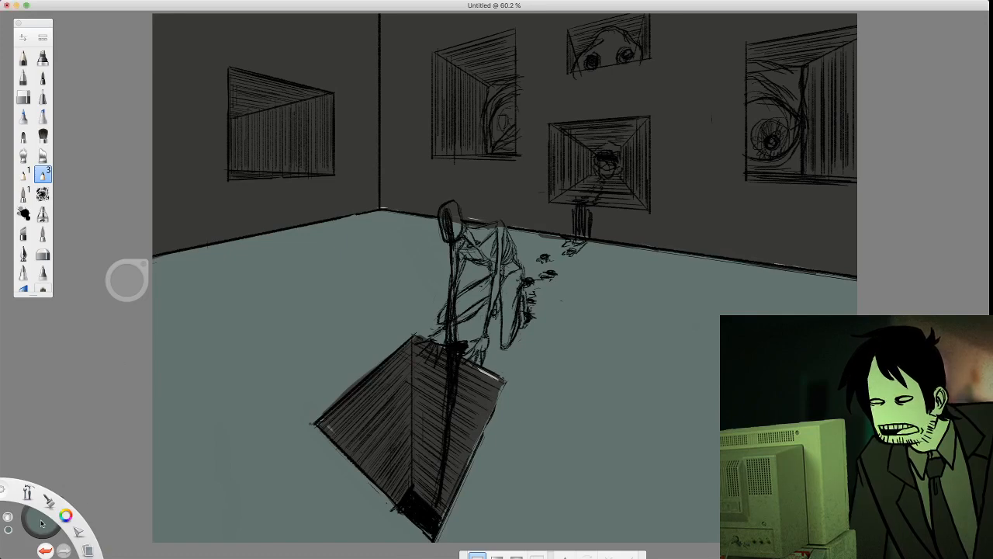
{"action": "left_click", "coordinate": [42, 524]}
{"action": "left_click", "coordinate": [29, 503]}
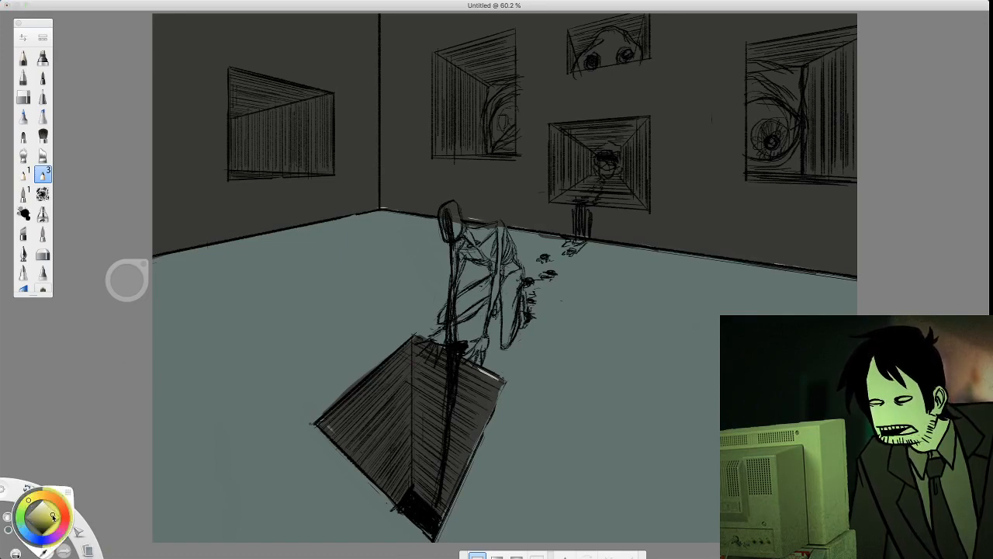
{"action": "left_click", "coordinate": [53, 514]}
{"action": "left_click_drag", "start_coordinate": [31, 497], "coordinate": [36, 495]}
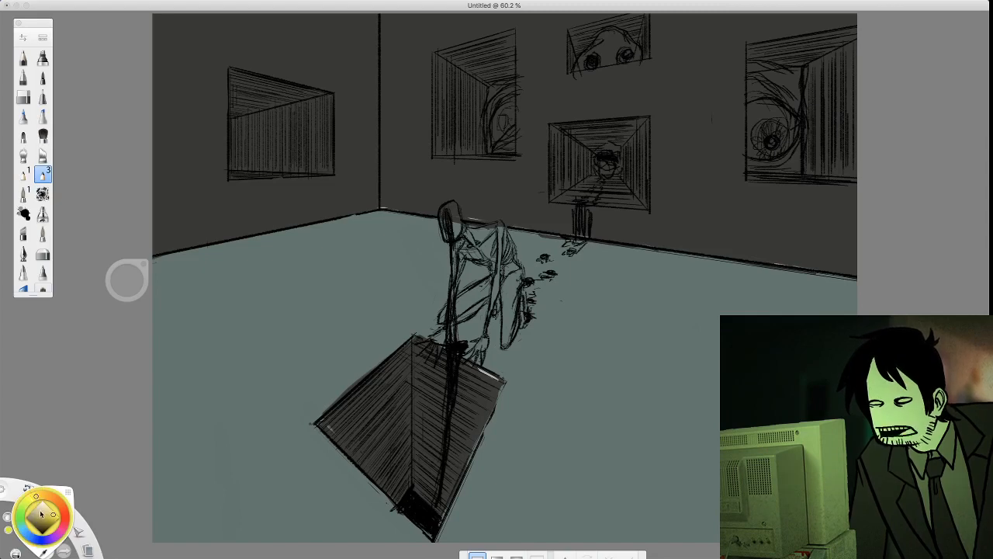
{"action": "left_click", "coordinate": [44, 516]}
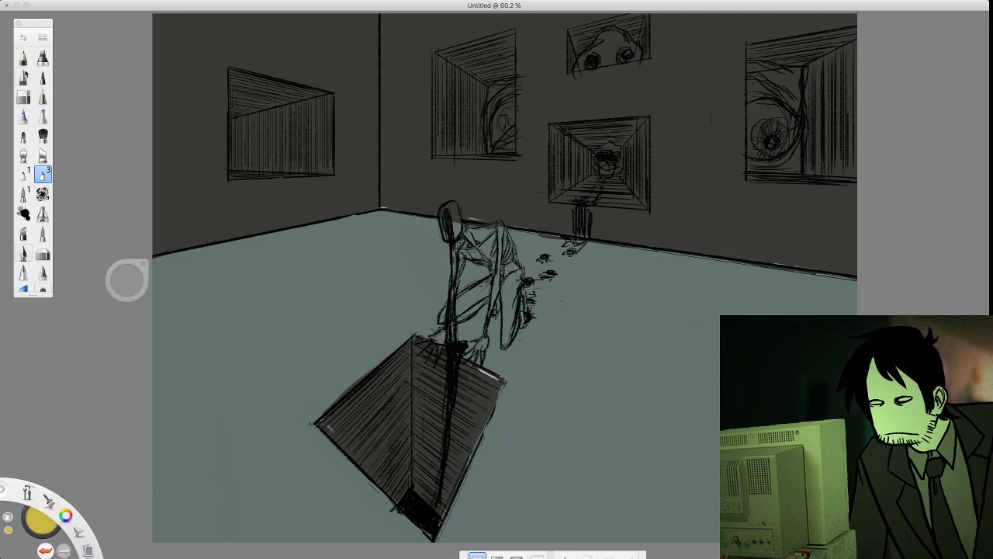
{"action": "left_click", "coordinate": [23, 136]}
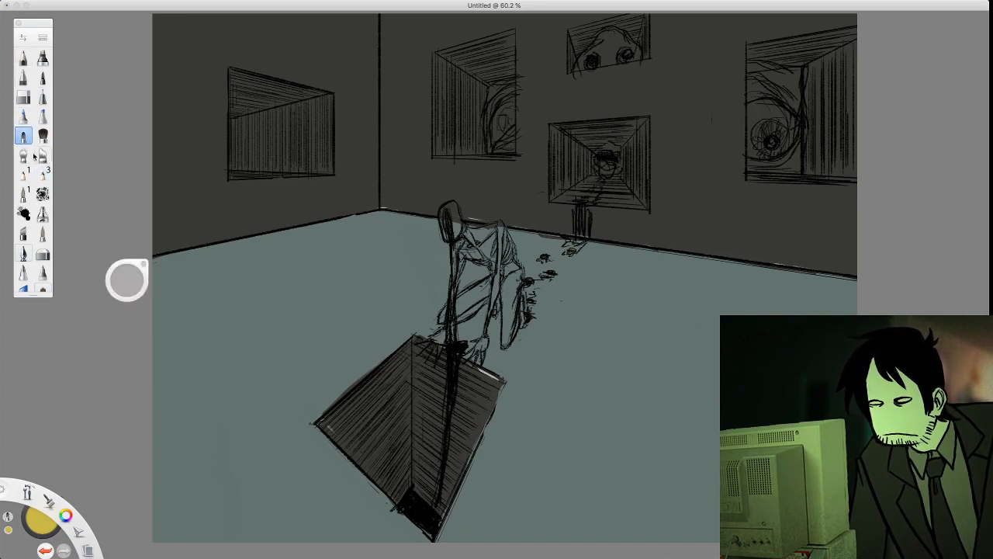
{"action": "mouse_move", "coordinate": [487, 237]}
{"action": "left_mouse_down"}
{"action": "mouse_move", "coordinate": [474, 242]}
{"action": "mouse_move", "coordinate": [497, 233]}
{"action": "mouse_move", "coordinate": [459, 233]}
{"action": "mouse_move", "coordinate": [443, 212]}
{"action": "mouse_move", "coordinate": [451, 231]}
{"action": "mouse_move", "coordinate": [453, 208]}
{"action": "mouse_move", "coordinate": [472, 246]}
{"action": "mouse_move", "coordinate": [466, 260]}
{"action": "mouse_move", "coordinate": [496, 264]}
{"action": "mouse_move", "coordinate": [472, 252]}
{"action": "mouse_move", "coordinate": [489, 242]}
{"action": "mouse_move", "coordinate": [505, 260]}
{"action": "mouse_move", "coordinate": [512, 232]}
{"action": "mouse_move", "coordinate": [509, 326]}
{"action": "mouse_move", "coordinate": [520, 302]}
{"action": "mouse_move", "coordinate": [518, 326]}
{"action": "mouse_move", "coordinate": [523, 298]}
{"action": "mouse_move", "coordinate": [503, 347]}
{"action": "mouse_move", "coordinate": [520, 311]}
{"action": "mouse_move", "coordinate": [504, 303]}
{"action": "mouse_move", "coordinate": [506, 271]}
{"action": "mouse_move", "coordinate": [518, 295]}
{"action": "mouse_move", "coordinate": [489, 285]}
{"action": "mouse_move", "coordinate": [493, 309]}
{"action": "mouse_move", "coordinate": [489, 284]}
{"action": "mouse_move", "coordinate": [440, 318]}
{"action": "mouse_move", "coordinate": [497, 275]}
{"action": "mouse_move", "coordinate": [450, 320]}
{"action": "mouse_move", "coordinate": [475, 299]}
{"action": "left_mouse_up"}
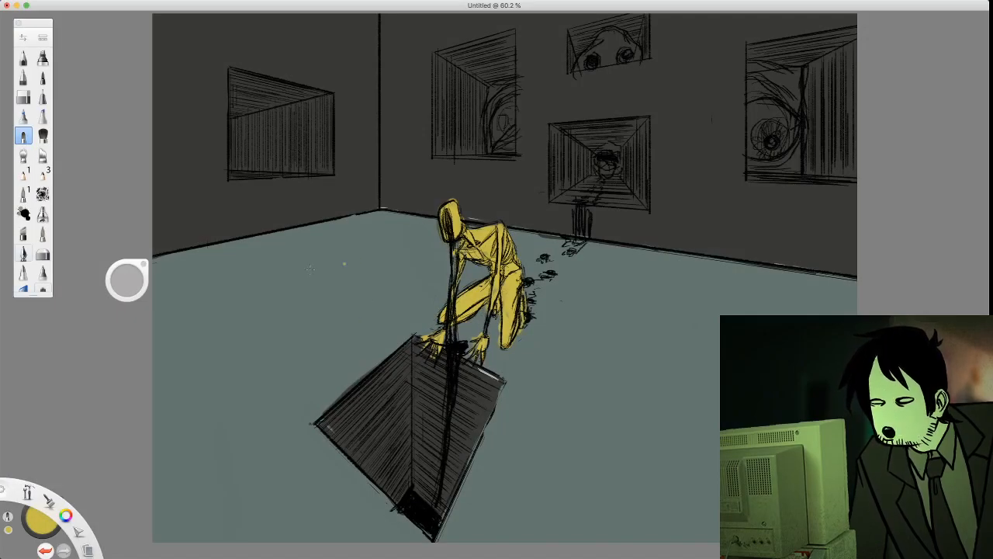
{"action": "left_click", "coordinate": [23, 97]}
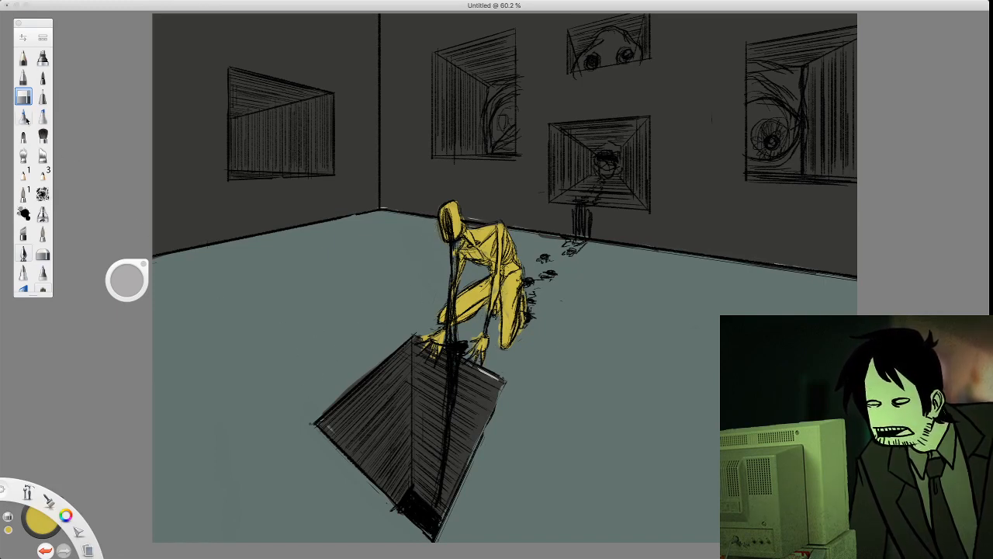
Sample the floor's grey-green colour and try several brushes for painting with it
{"action": "left_click", "coordinate": [33, 529]}
{"action": "left_click", "coordinate": [46, 553]}
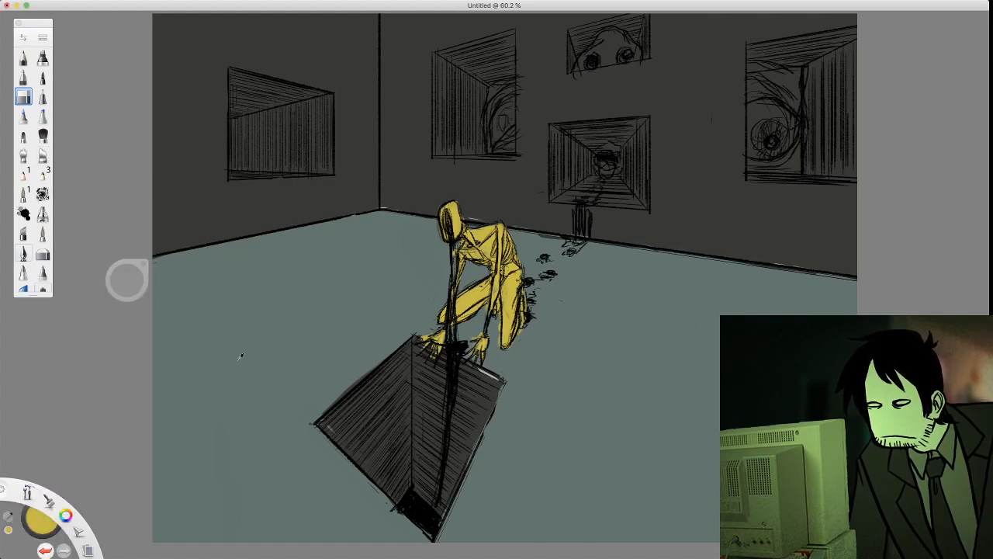
{"action": "left_click", "coordinate": [241, 356]}
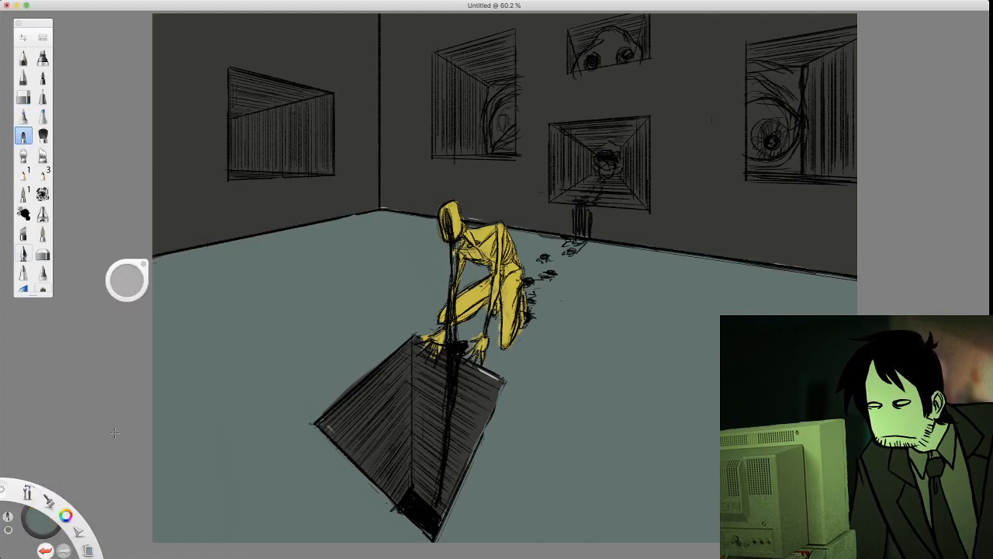
{"action": "left_click", "coordinate": [23, 117]}
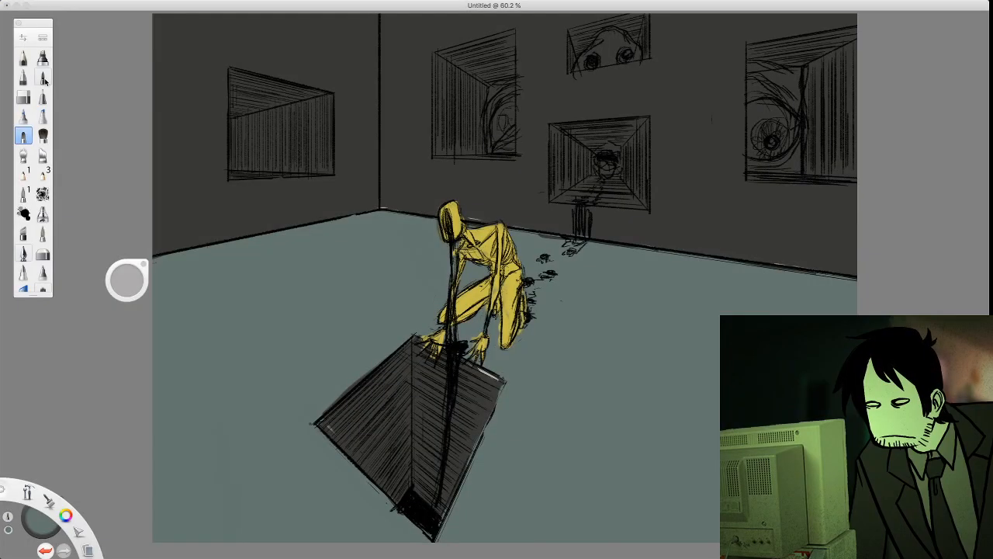
{"action": "left_click", "coordinate": [43, 77]}
{"action": "left_click", "coordinate": [23, 137]}
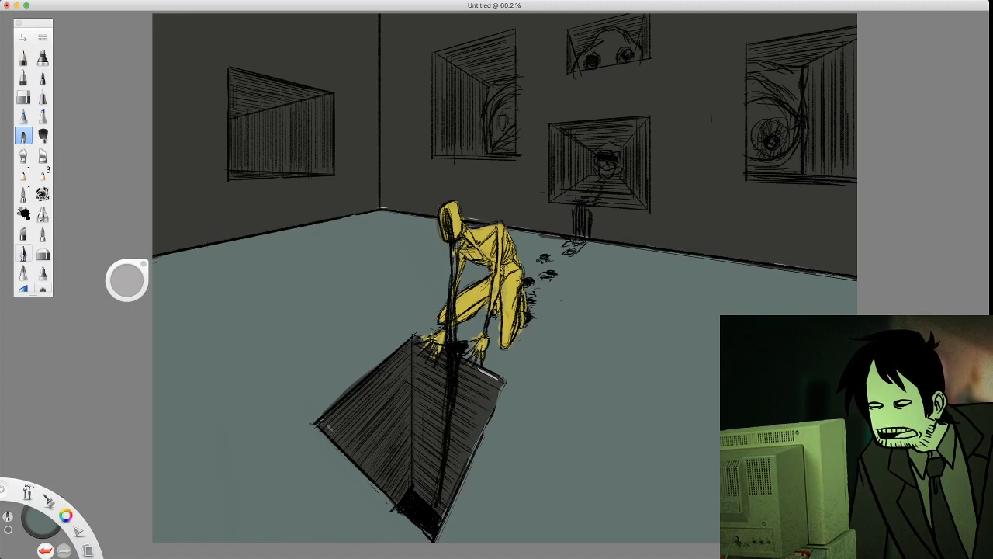
{"action": "left_click", "coordinate": [23, 175]}
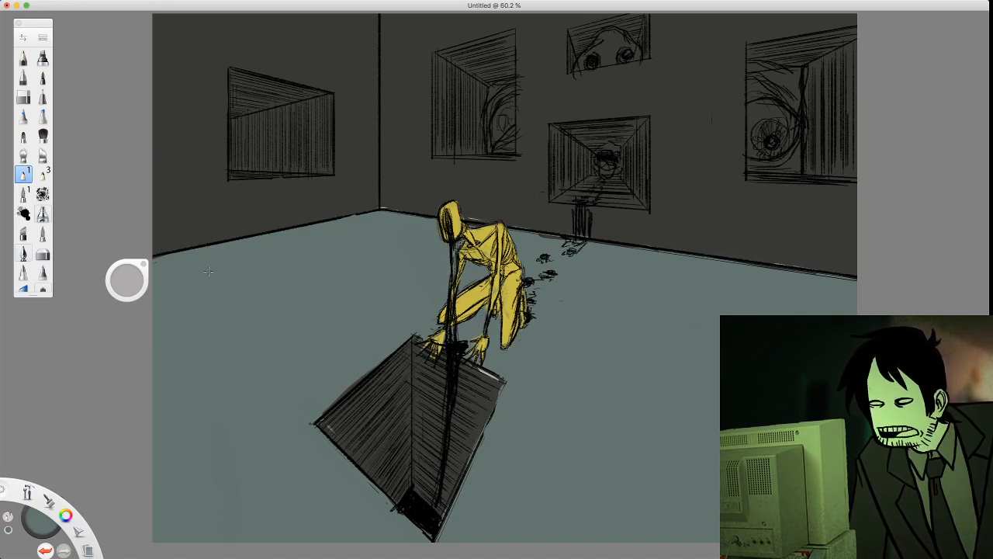
Mix a pale pink and paint it softly over the eyeballs in the right wall's nearest and farthest large windows
{"action": "left_click", "coordinate": [46, 531]}
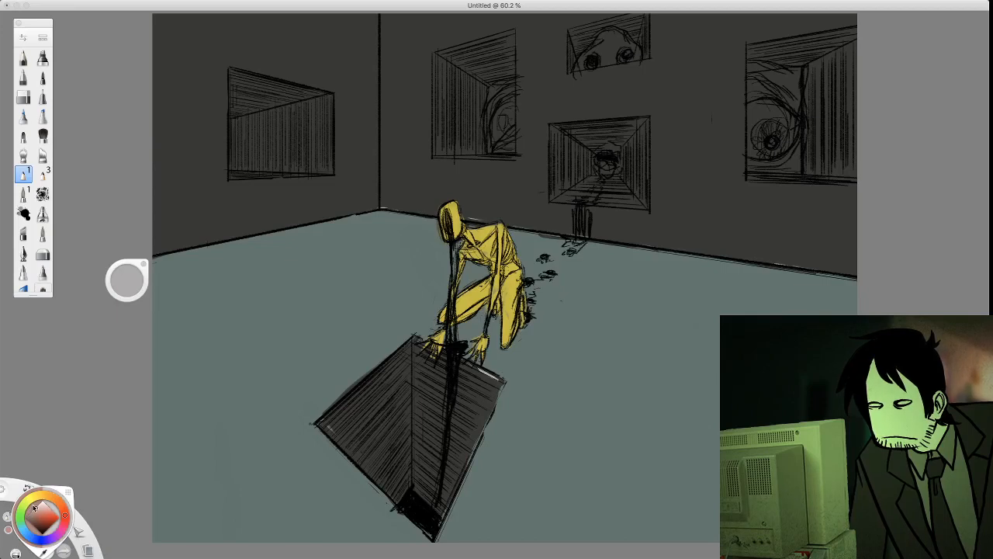
{"action": "left_click", "coordinate": [39, 508]}
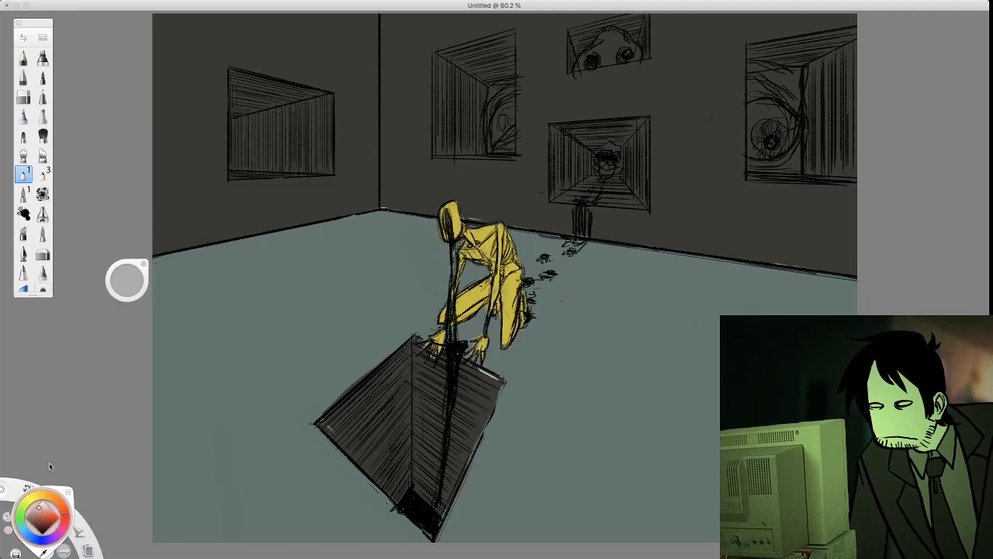
{"action": "left_click", "coordinate": [43, 57]}
{"action": "left_click_drag", "start_coordinate": [779, 110], "coordinate": [760, 108]}
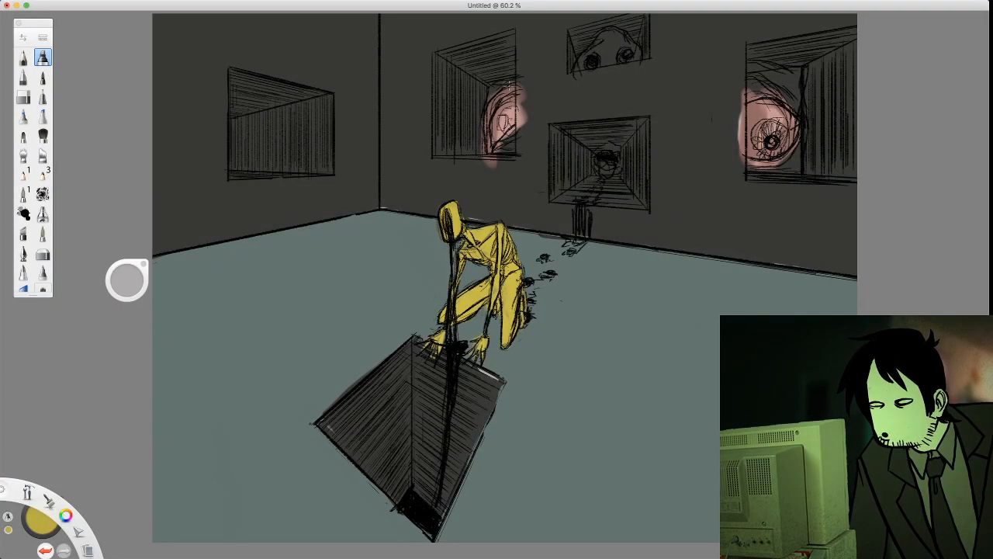
Paint mustard yellow skin around the eyes in the right wall's two large windows and over the faces in its two smaller windows
{"action": "mouse_move", "coordinate": [508, 84]}
{"action": "left_mouse_down"}
{"action": "mouse_move", "coordinate": [492, 97]}
{"action": "mouse_move", "coordinate": [522, 82]}
{"action": "mouse_move", "coordinate": [481, 107]}
{"action": "mouse_move", "coordinate": [499, 79]}
{"action": "left_mouse_up"}
{"action": "mouse_move", "coordinate": [509, 154]}
{"action": "left_mouse_down"}
{"action": "mouse_move", "coordinate": [528, 141]}
{"action": "mouse_move", "coordinate": [507, 147]}
{"action": "mouse_move", "coordinate": [511, 139]}
{"action": "mouse_move", "coordinate": [497, 163]}
{"action": "left_mouse_up"}
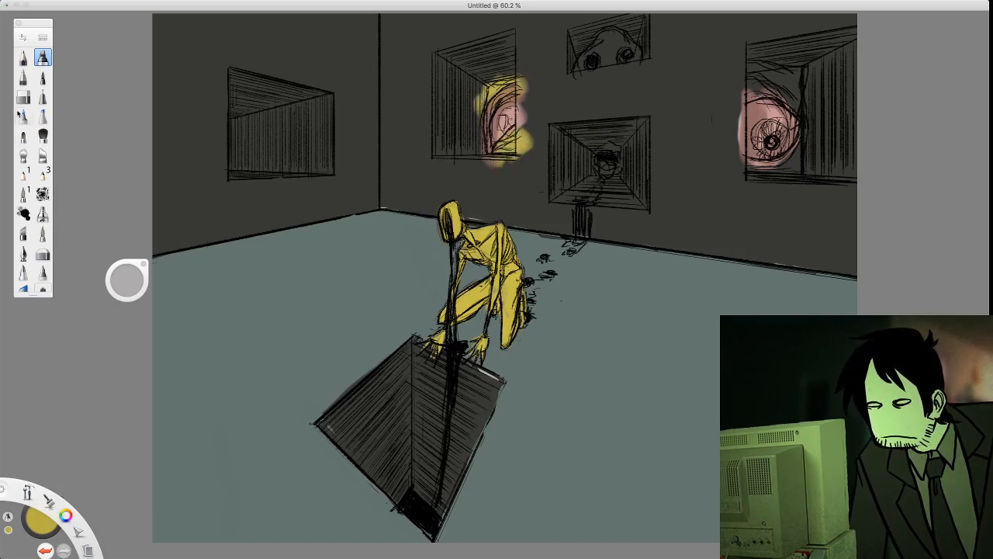
{"action": "left_click", "coordinate": [42, 174]}
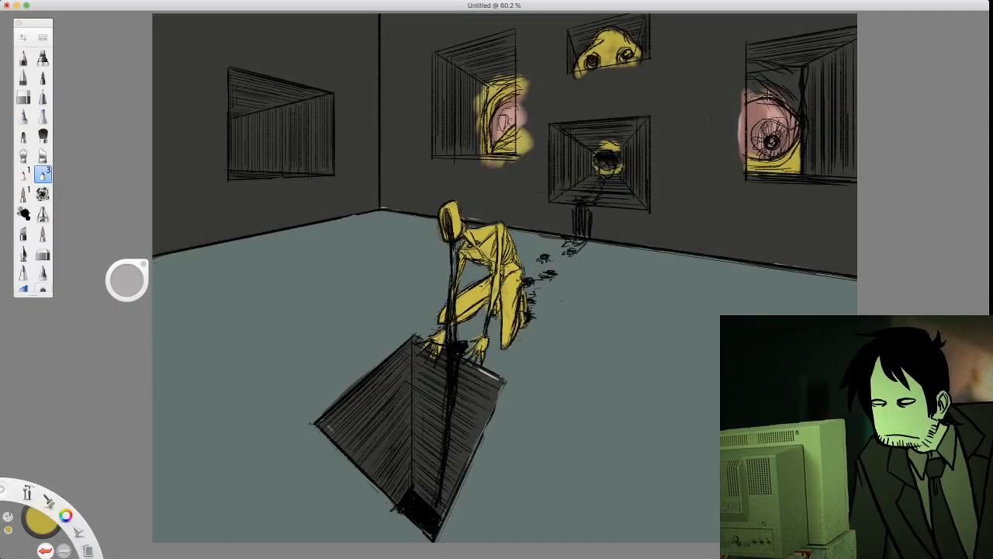
{"action": "mouse_move", "coordinate": [767, 95]}
{"action": "left_mouse_down"}
{"action": "mouse_move", "coordinate": [796, 96]}
{"action": "mouse_move", "coordinate": [800, 124]}
{"action": "mouse_move", "coordinate": [783, 87]}
{"action": "mouse_move", "coordinate": [749, 58]}
{"action": "mouse_move", "coordinate": [752, 92]}
{"action": "mouse_move", "coordinate": [798, 71]}
{"action": "mouse_move", "coordinate": [799, 89]}
{"action": "mouse_move", "coordinate": [804, 71]}
{"action": "mouse_move", "coordinate": [776, 64]}
{"action": "mouse_move", "coordinate": [747, 80]}
{"action": "mouse_move", "coordinate": [787, 83]}
{"action": "left_mouse_up"}
{"action": "left_click_drag", "start_coordinate": [803, 122], "coordinate": [797, 158]}
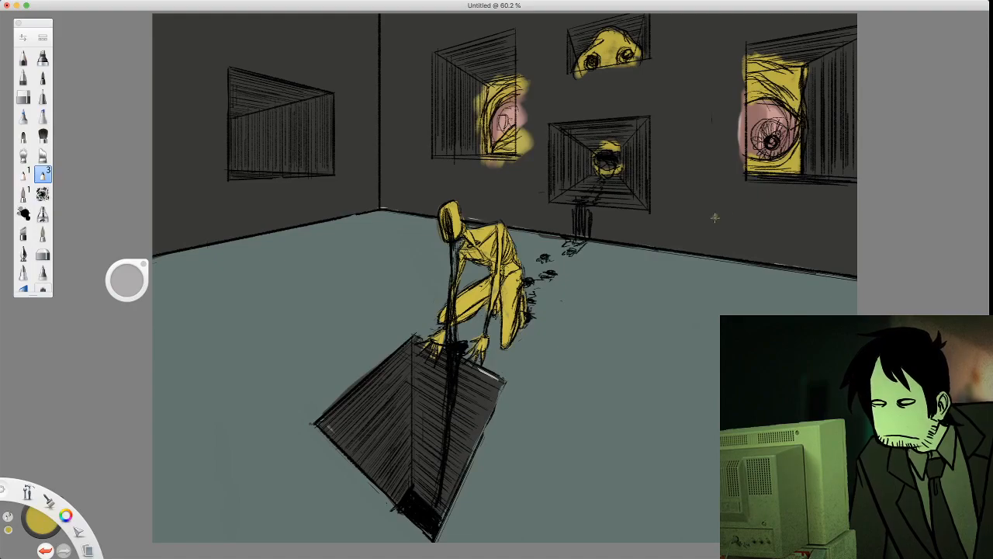